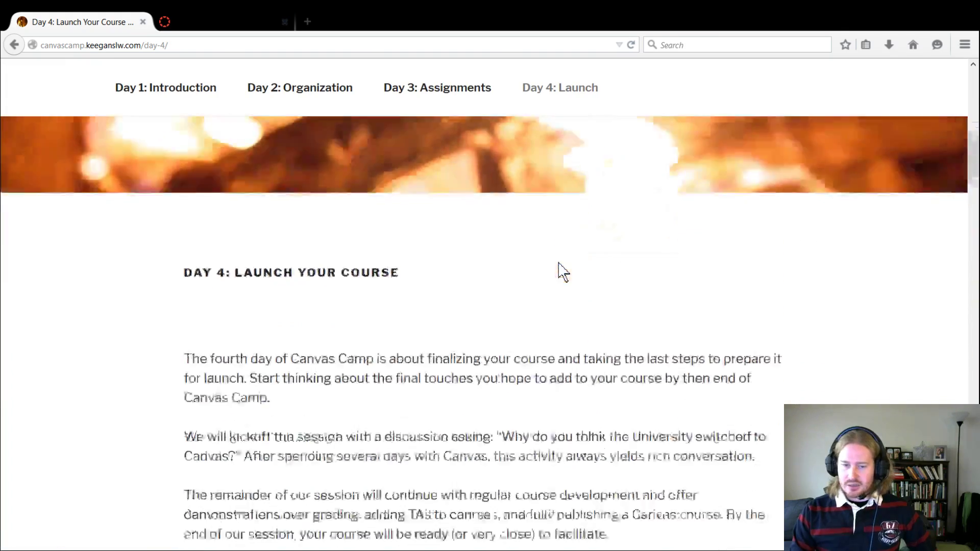
- Read through the Day 4: Launch page, from its goals to the S'more topics on calendar, grades, Speedgrader, publishing and assistance
scroll(562, 263, "up", 3)
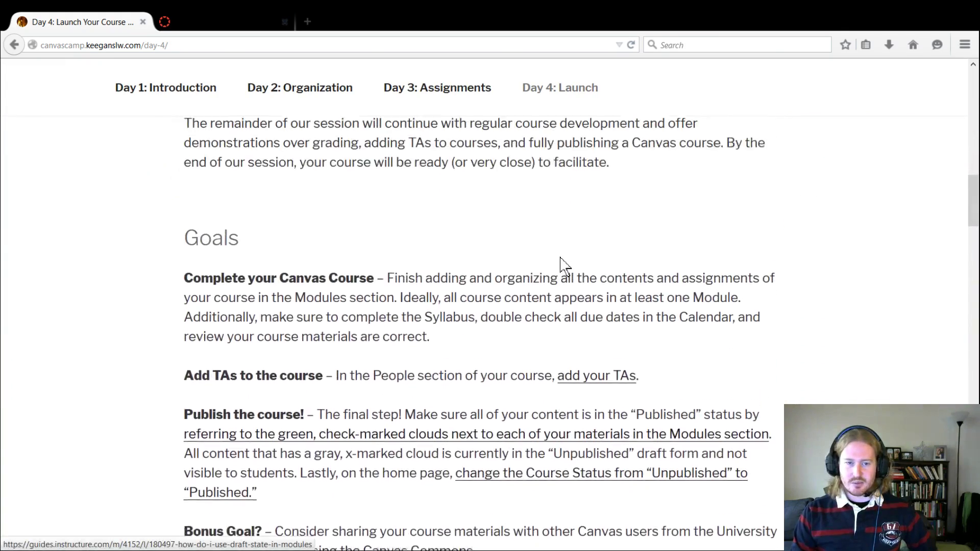
scroll(500, 256, "down", 3)
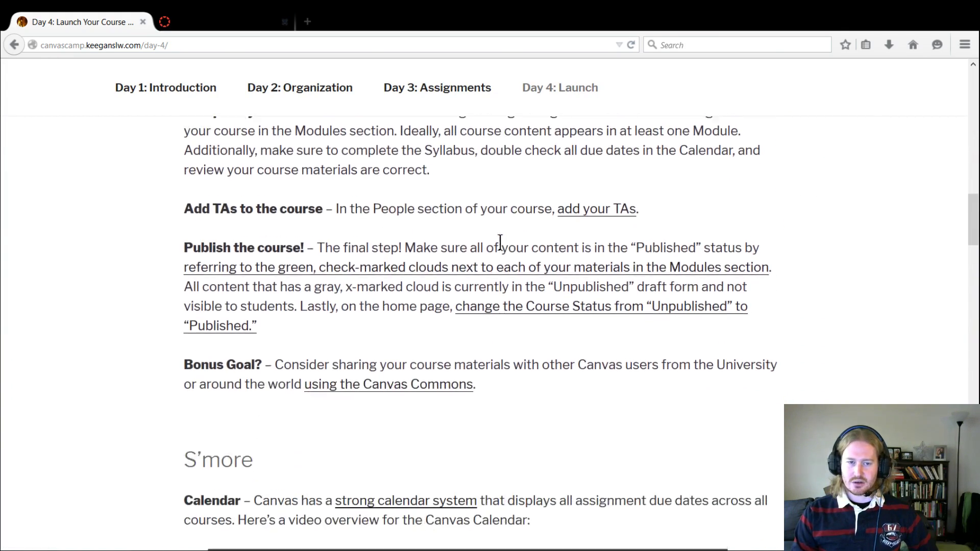
scroll(473, 225, "up", 2)
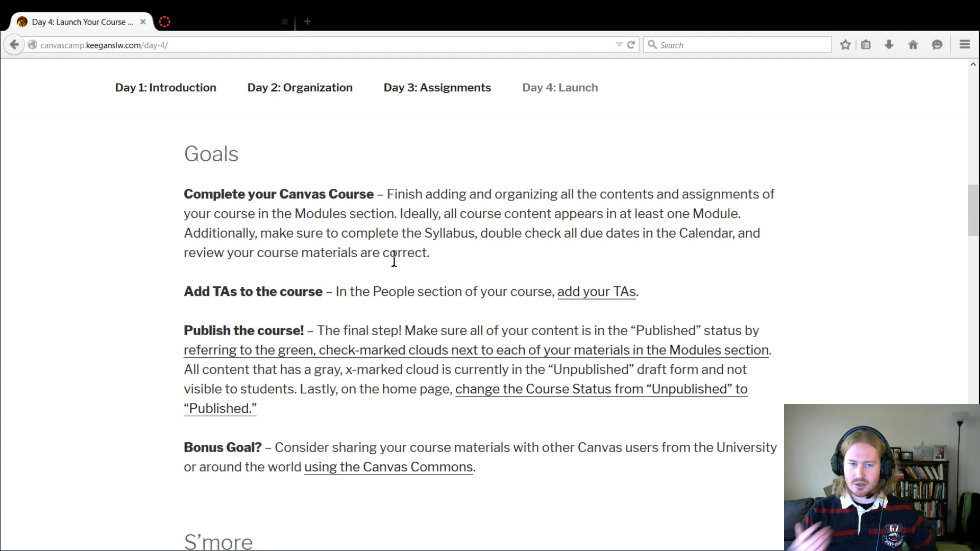
scroll(505, 344, "down", 7)
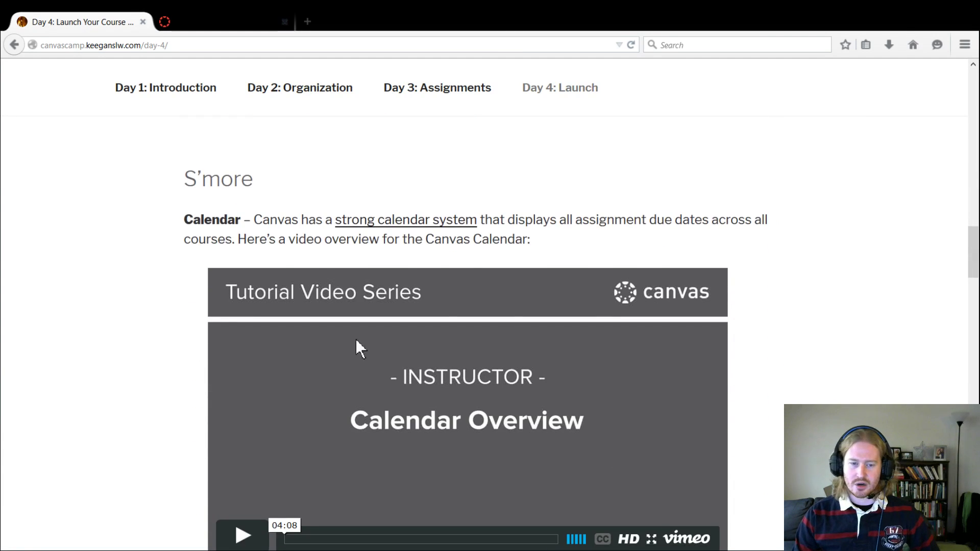
scroll(521, 387, "down", 10)
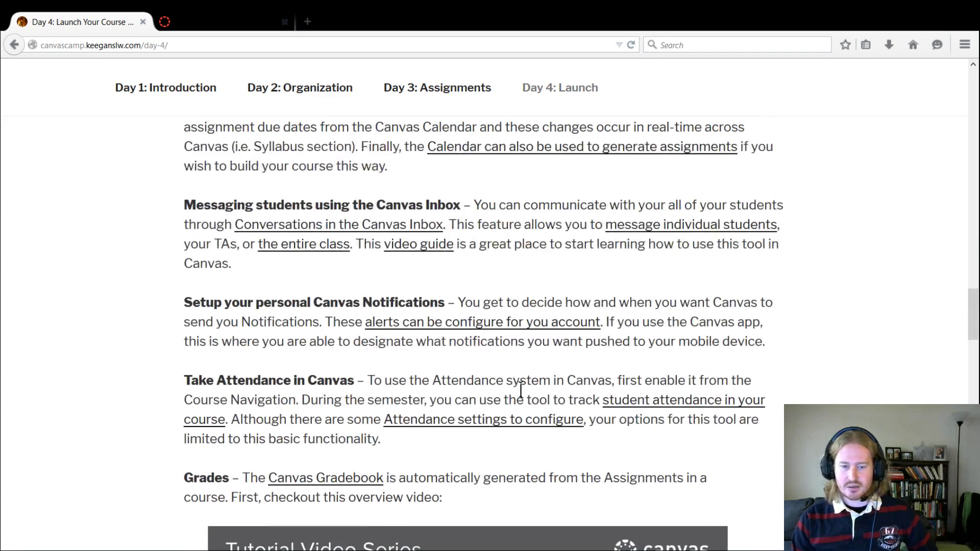
scroll(507, 437, "down", 9)
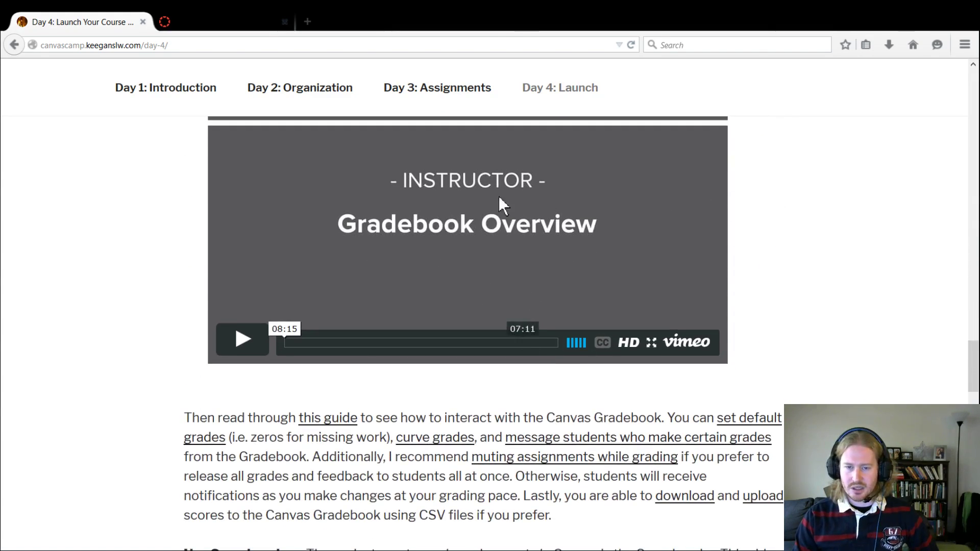
scroll(553, 286, "down", 5)
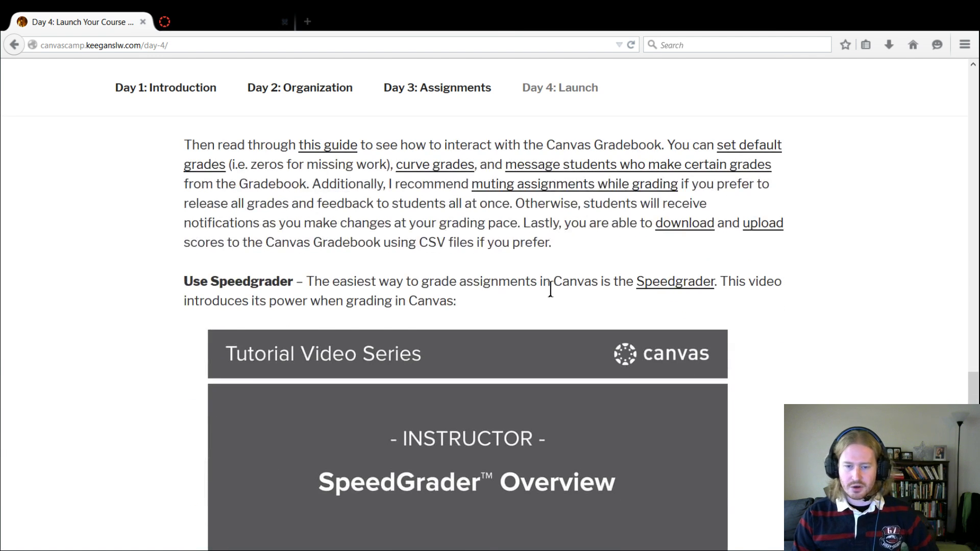
scroll(550, 286, "up", 7)
scroll(466, 350, "up", 2)
scroll(466, 349, "down", 2)
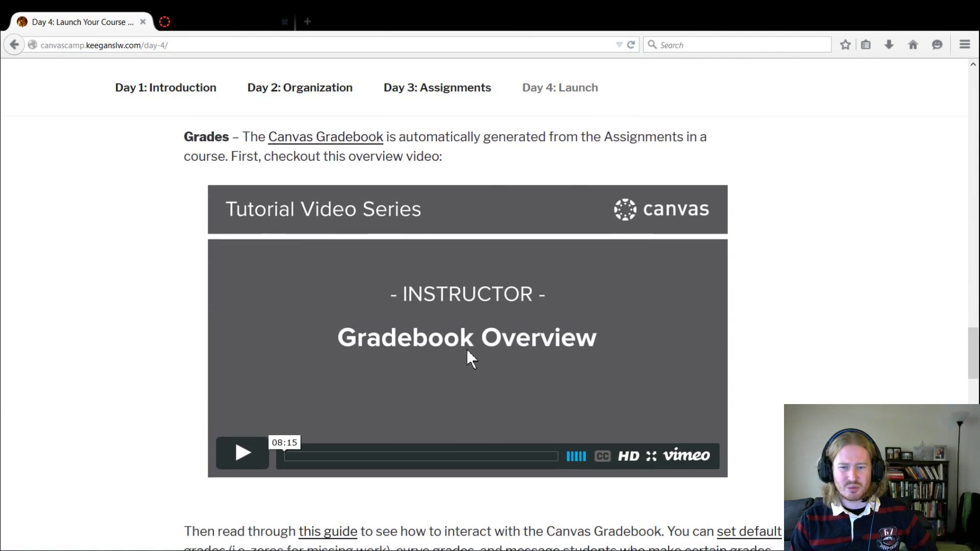
scroll(429, 397, "down", 8)
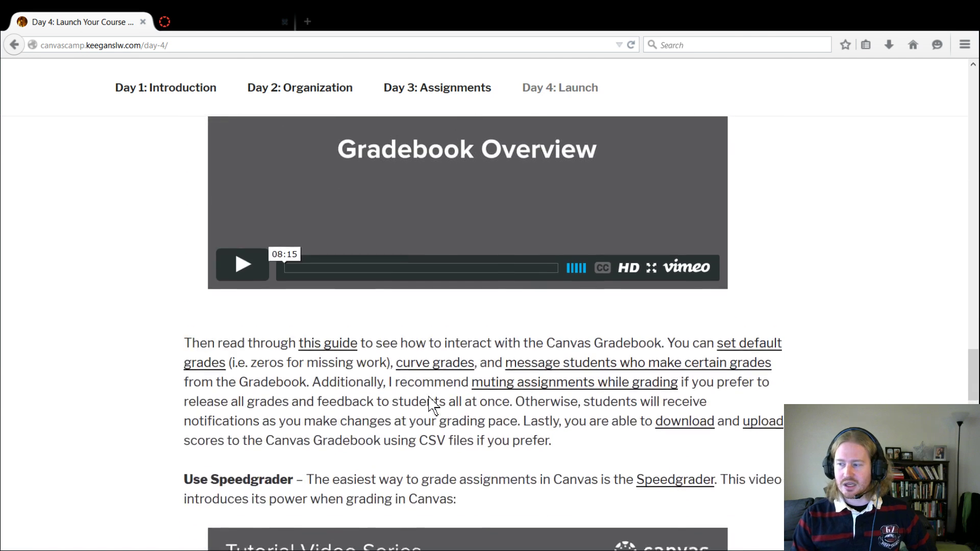
scroll(428, 396, "down", 2)
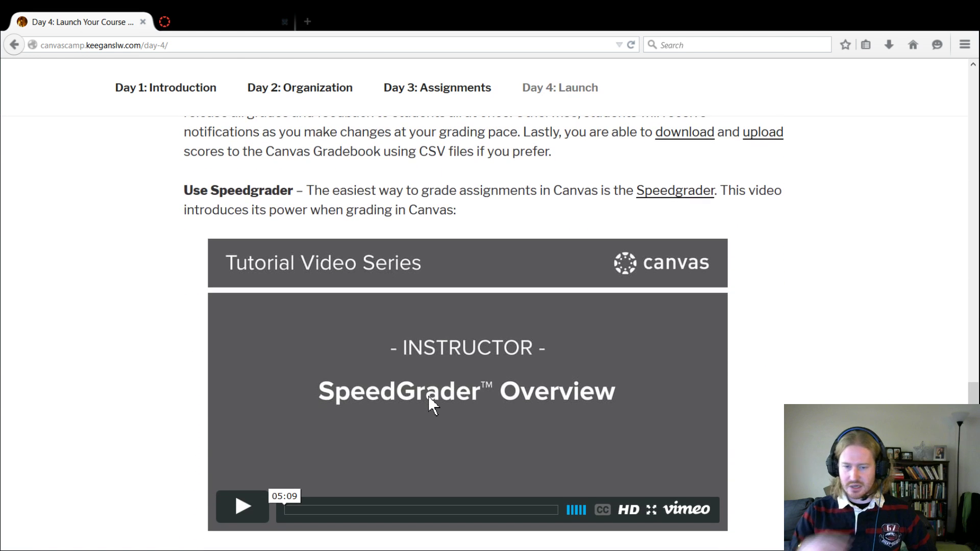
scroll(429, 396, "down", 2)
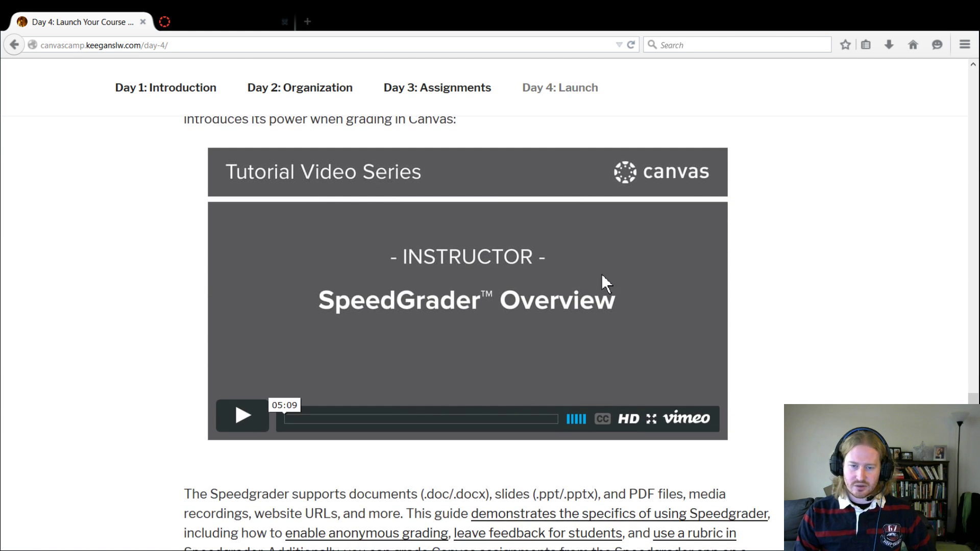
scroll(457, 301, "down", 2)
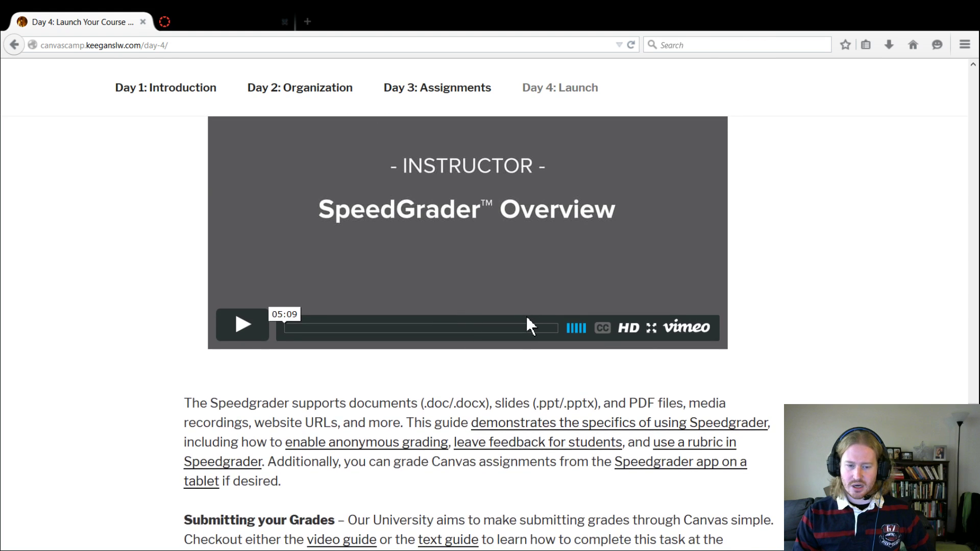
scroll(529, 324, "down", 6)
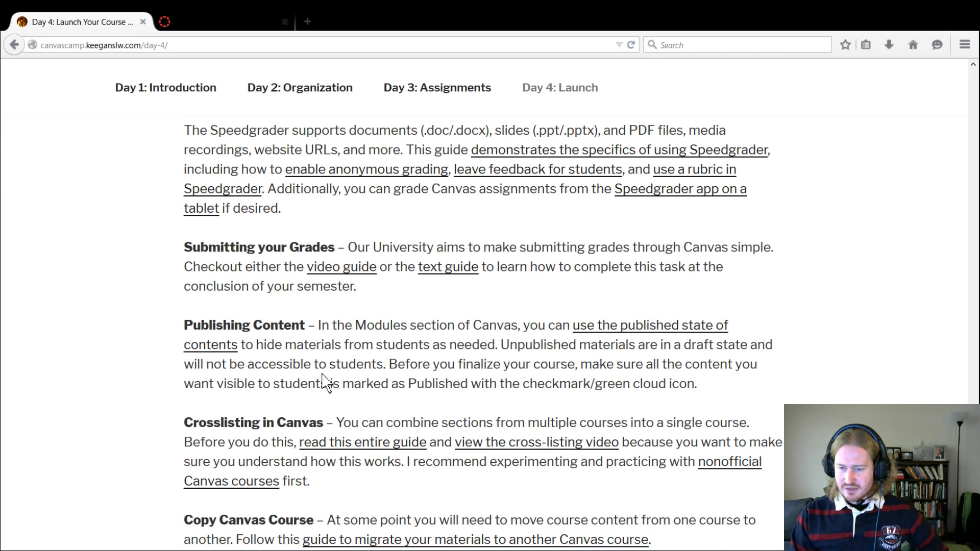
scroll(574, 334, "down", 3)
scroll(571, 330, "down", 7)
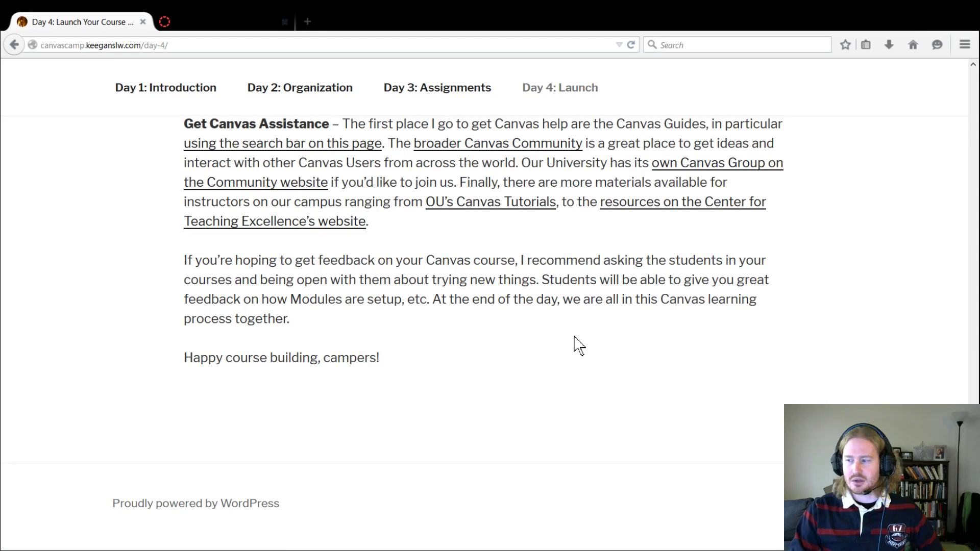
scroll(578, 346, "up", 20)
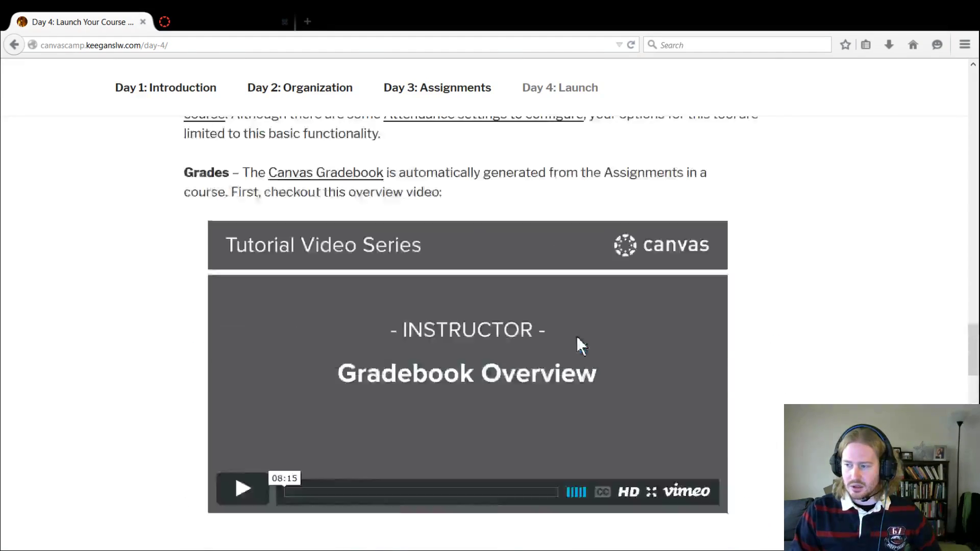
scroll(580, 346, "up", 15)
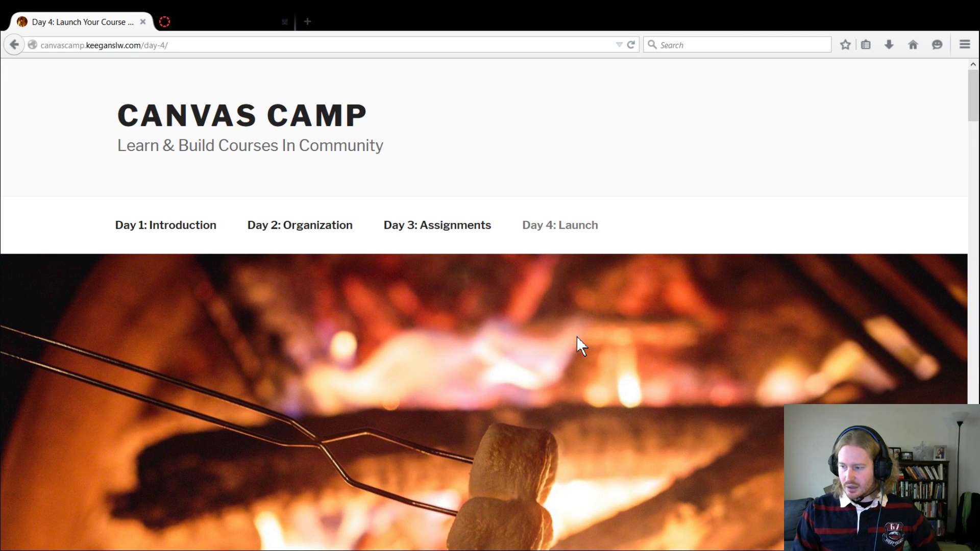
- Switch to the Canvas Summer course, open its Grades page and sort the gradebook by the Reading Response column
left_click(223, 24)
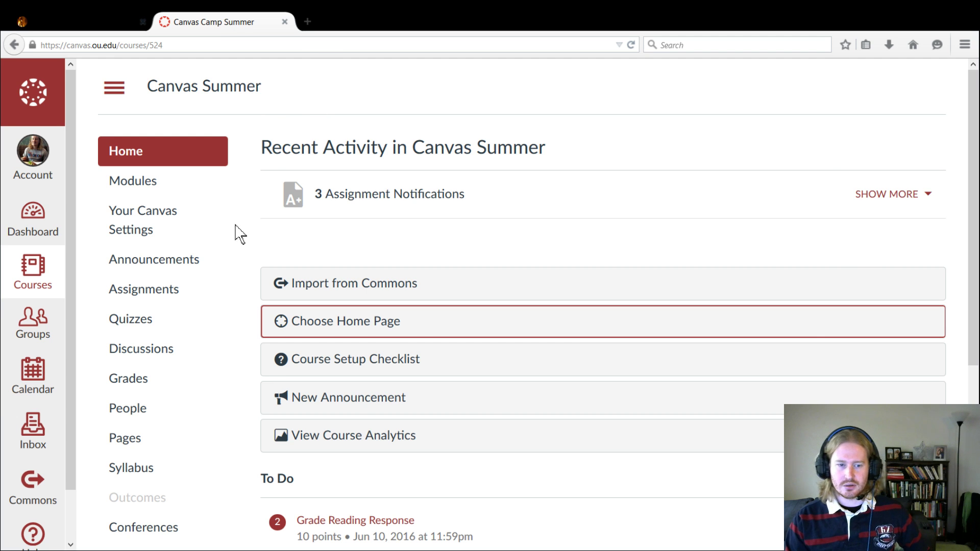
left_click(167, 384)
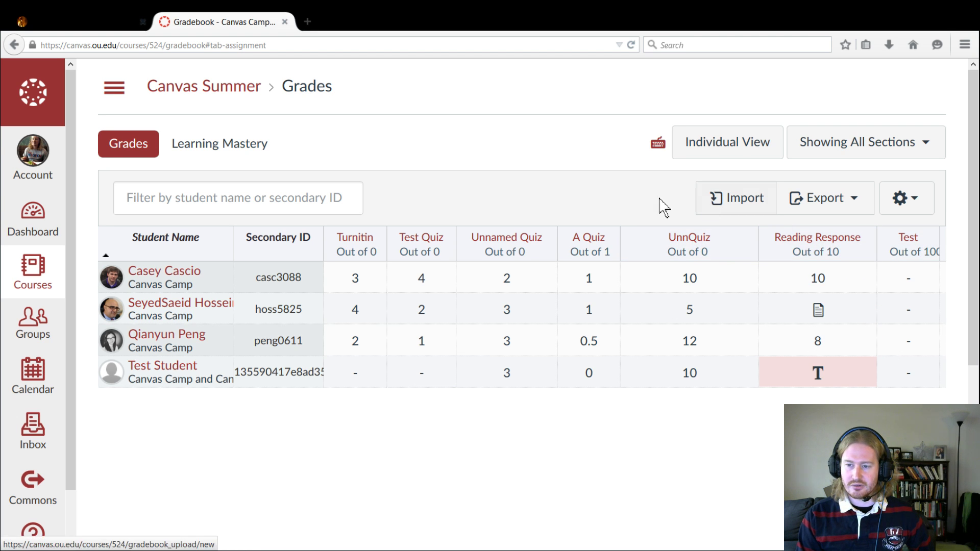
left_click(806, 258)
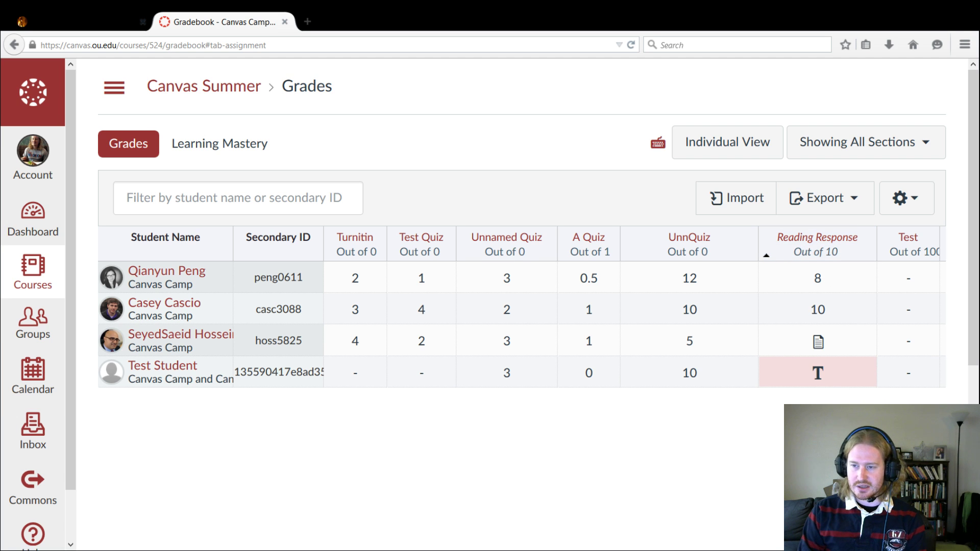
- Enter 3-2 Pres grades of 20, 25 and 30 for the first three students, leaving Test Student's grade empty
scroll(681, 296, "down", 4)
scroll(681, 296, "up", 4)
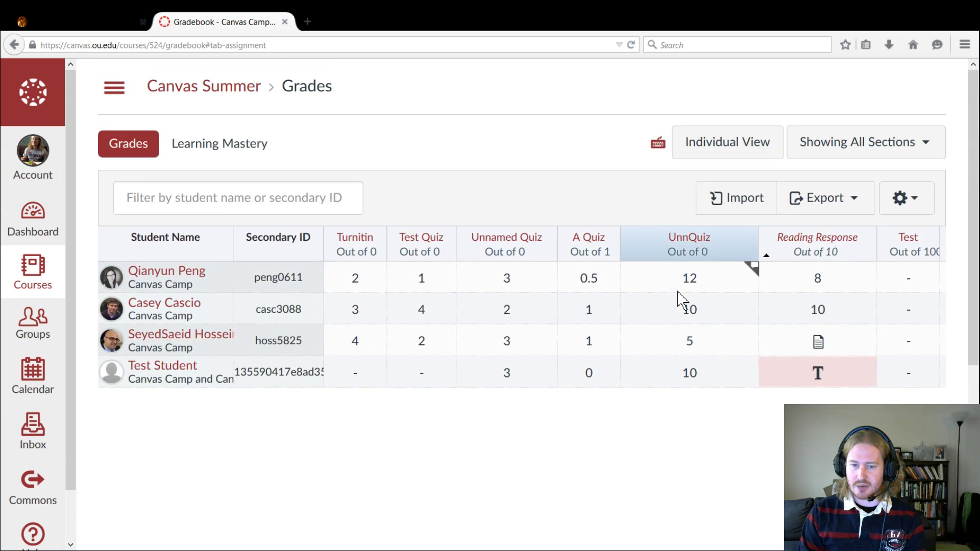
scroll(682, 299, "down", 3)
left_click_drag(404, 485, 556, 446)
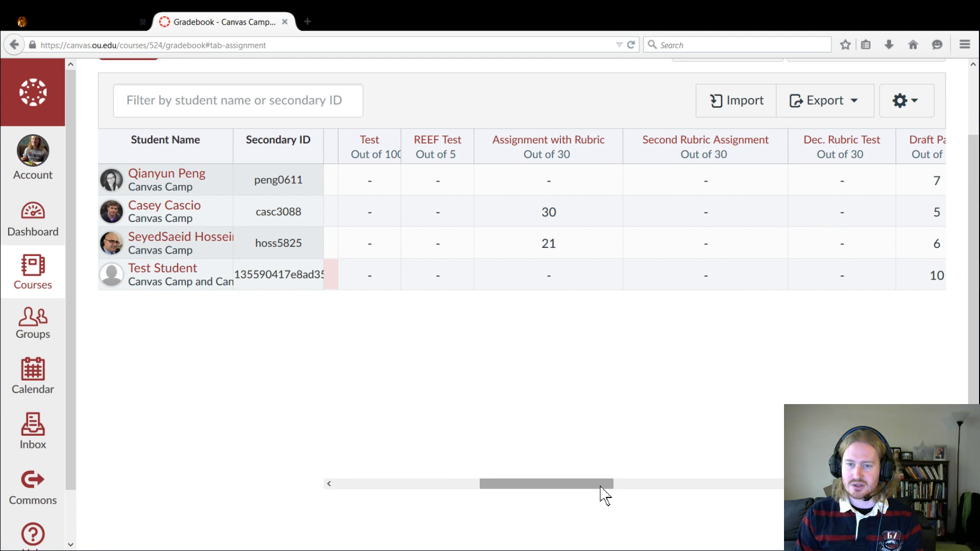
left_click_drag(600, 487, 745, 484)
scroll(760, 459, "up", 3)
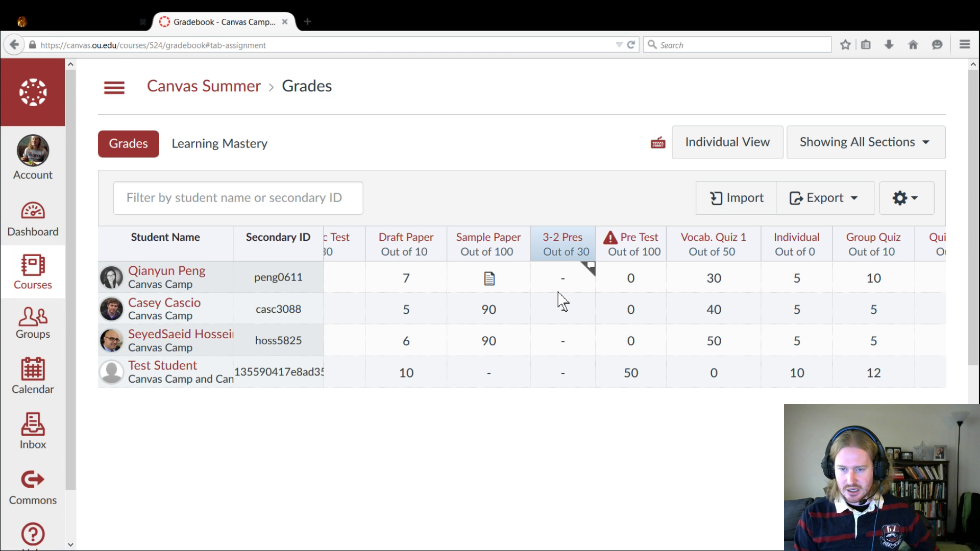
left_click(570, 285)
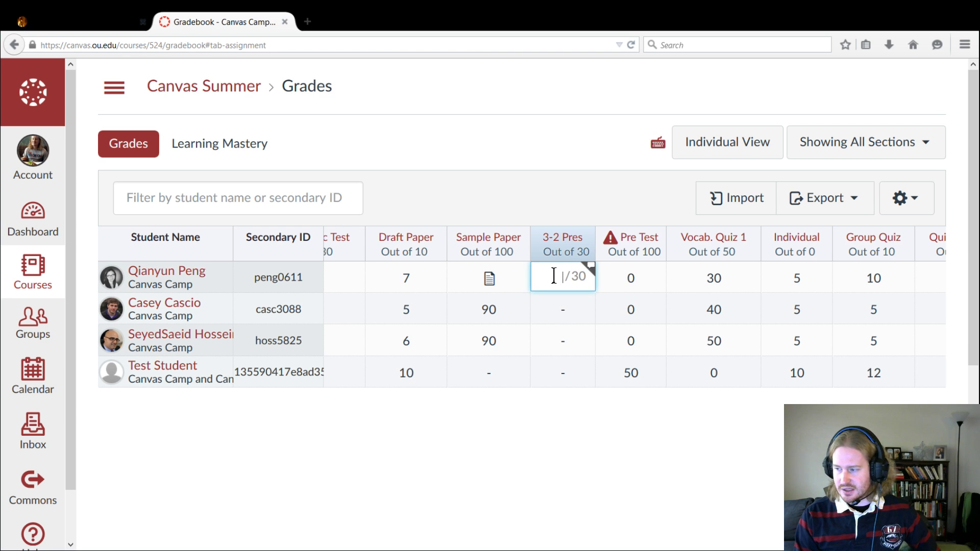
type("20")
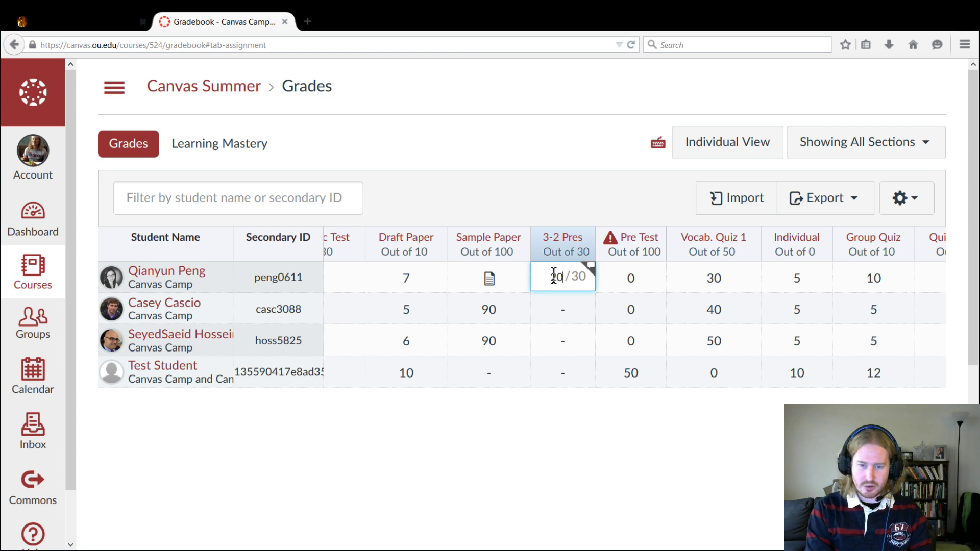
key("Return")
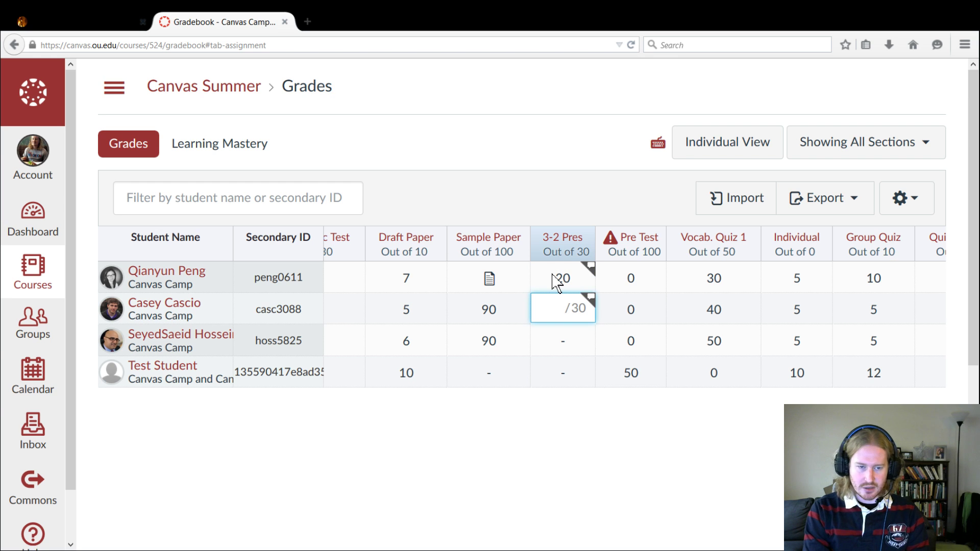
type("25")
key("Return")
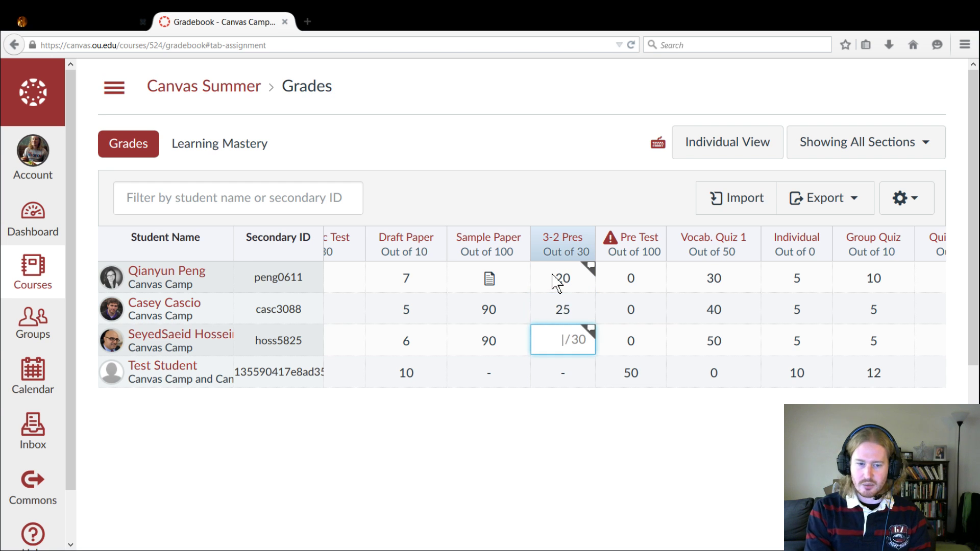
type("39")
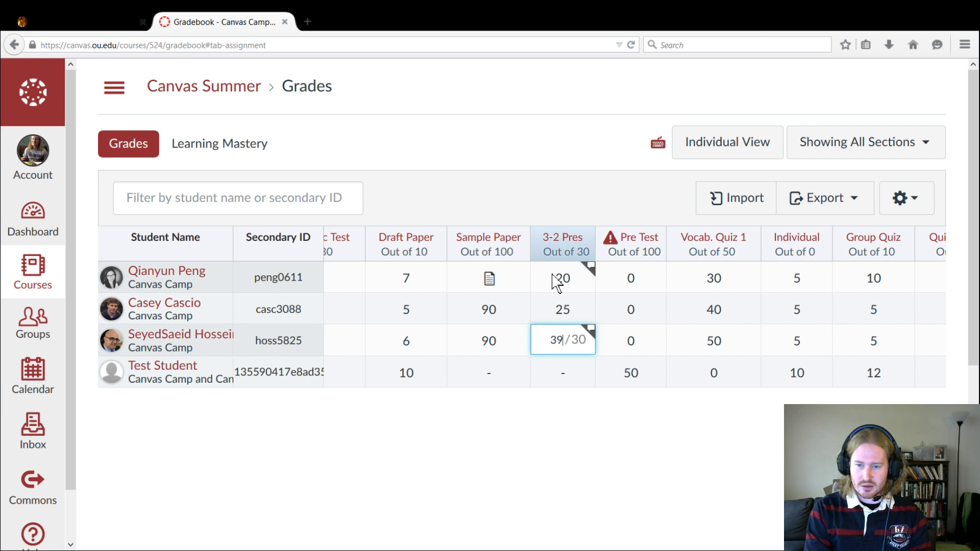
key("BackSpace")
type("0")
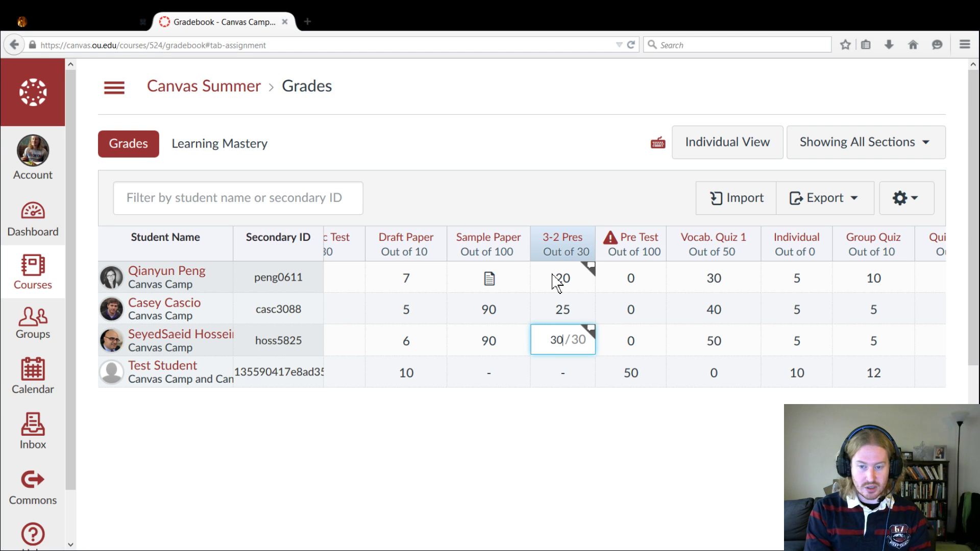
key("Return")
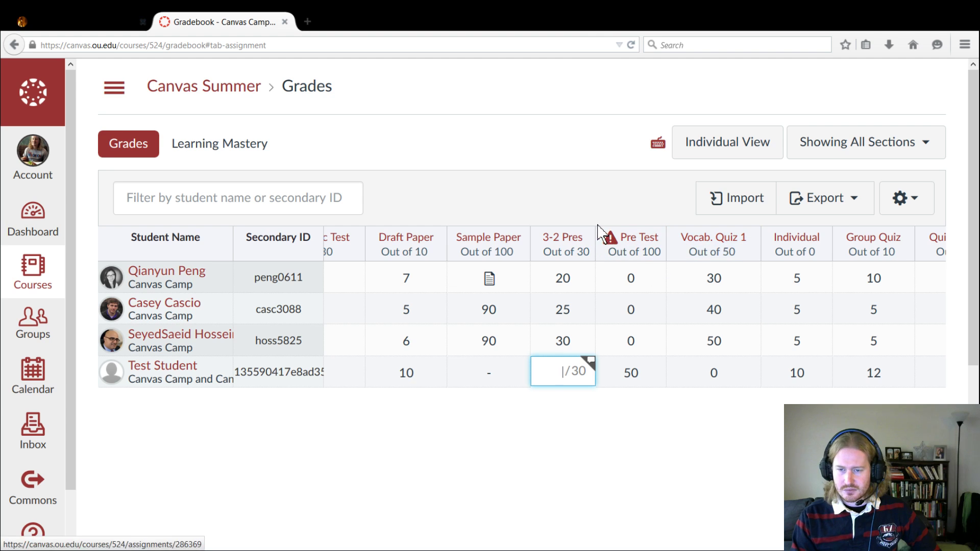
left_click(615, 459)
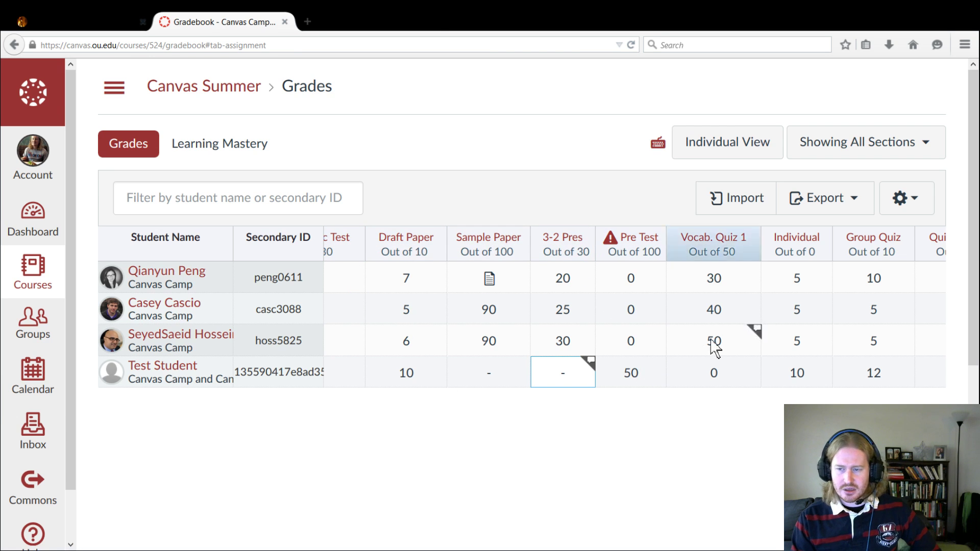
- Show the course navigation beside the gradebook and open the course's Assignments page
scroll(590, 424, "down", 3)
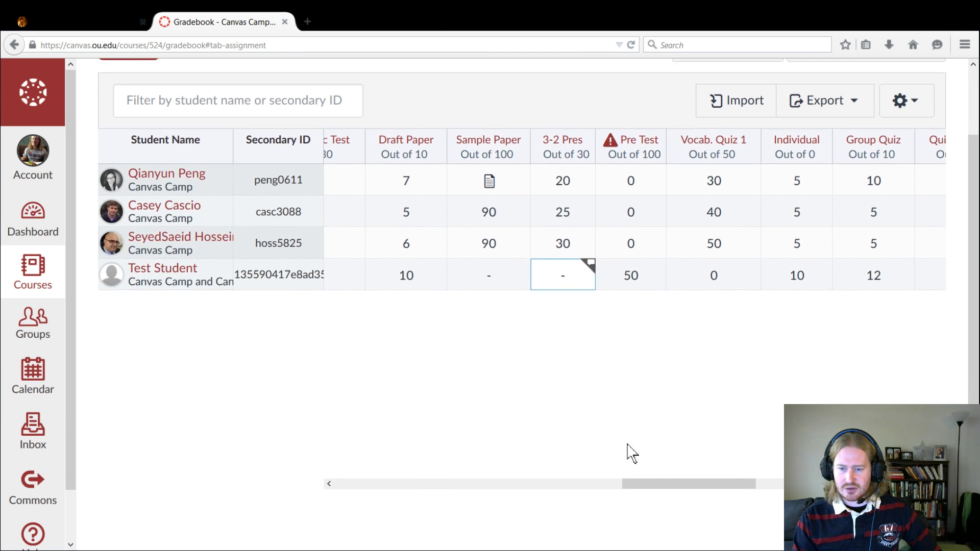
left_click_drag(676, 485, 317, 437)
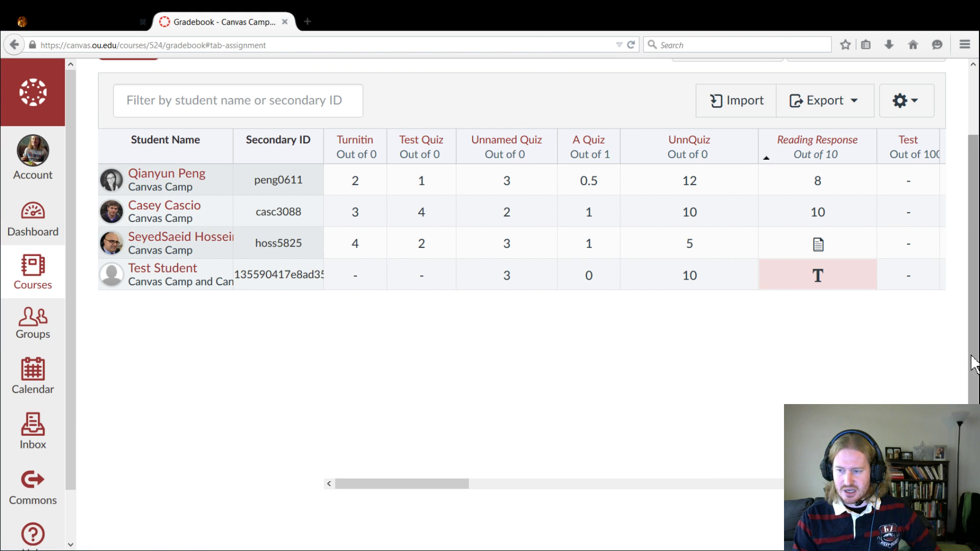
left_click_drag(971, 363, 966, 291)
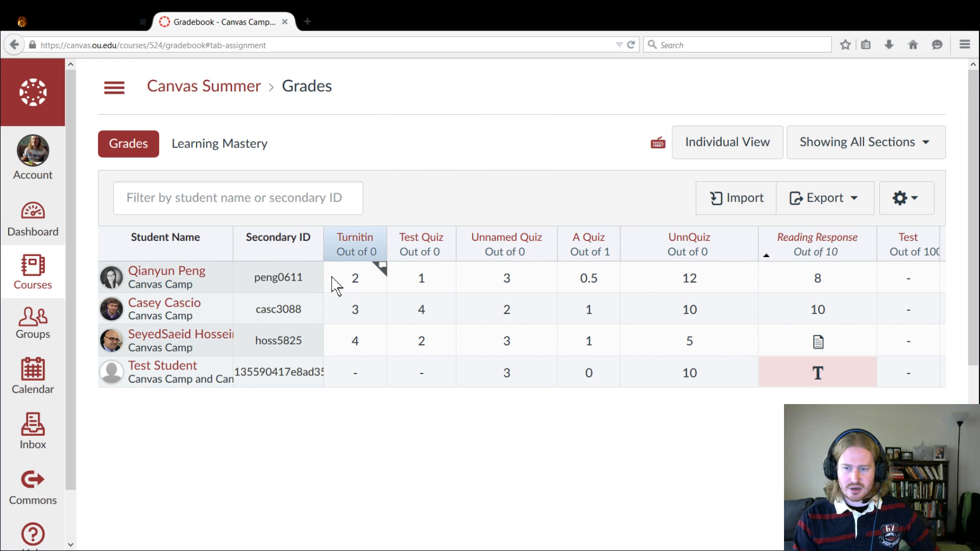
left_click(109, 96)
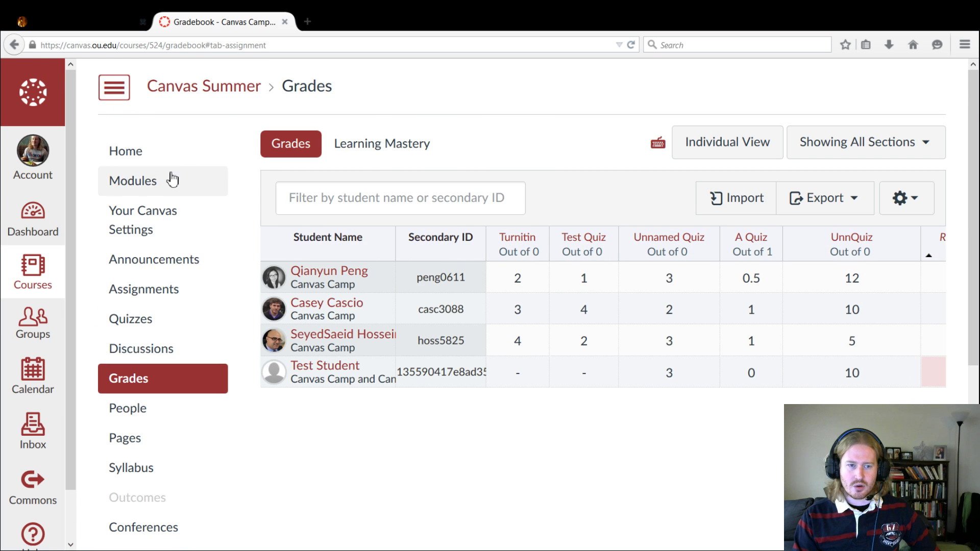
left_click(146, 295)
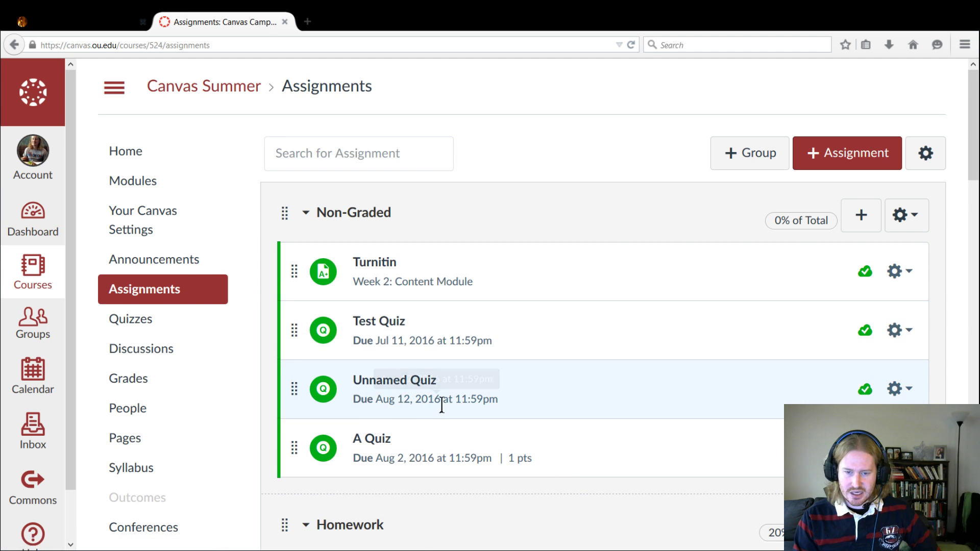
- Look through the assignment groups on the Assignments page, from Non-Graded down to Quizzes, checking their assignments and due dates
scroll(367, 372, "down", 3)
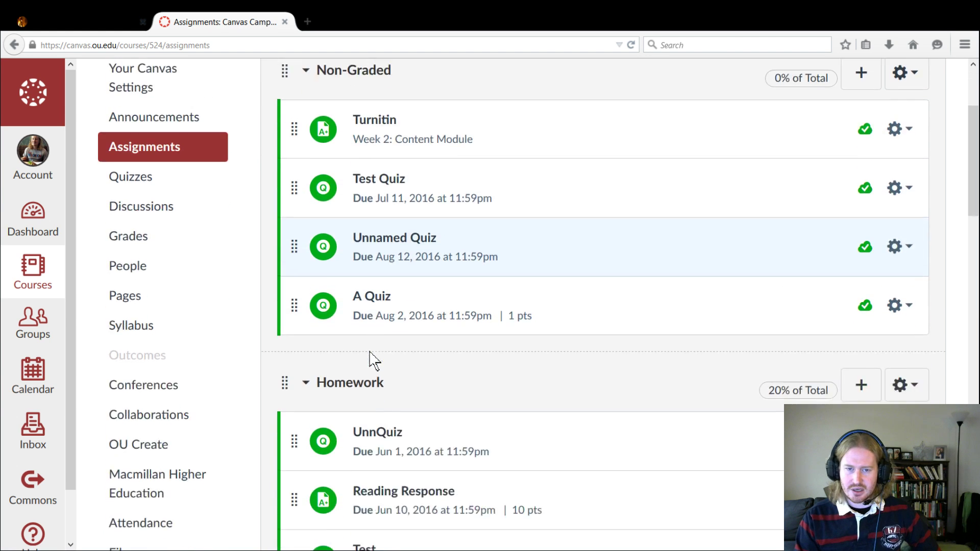
scroll(371, 358, "down", 1)
scroll(448, 297, "up", 4)
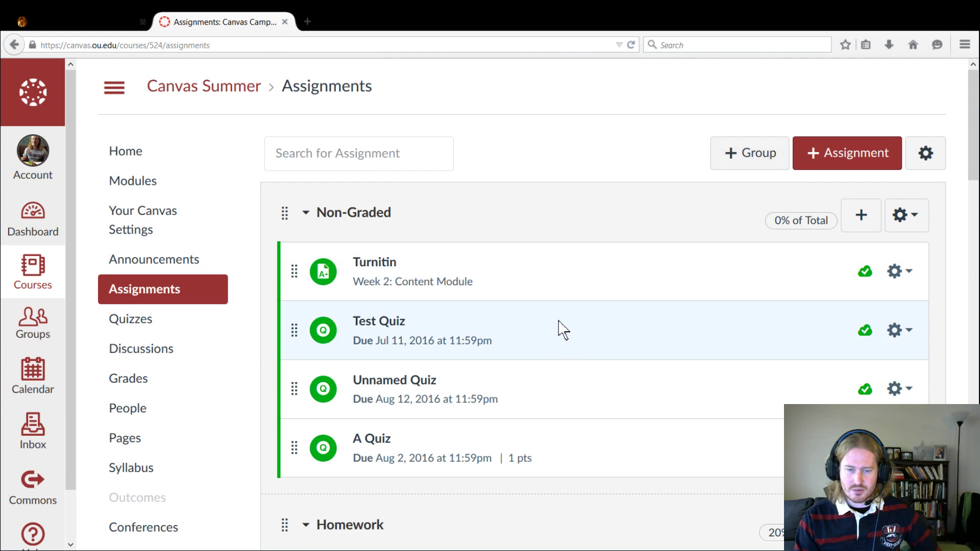
scroll(531, 314, "down", 12)
scroll(529, 317, "down", 11)
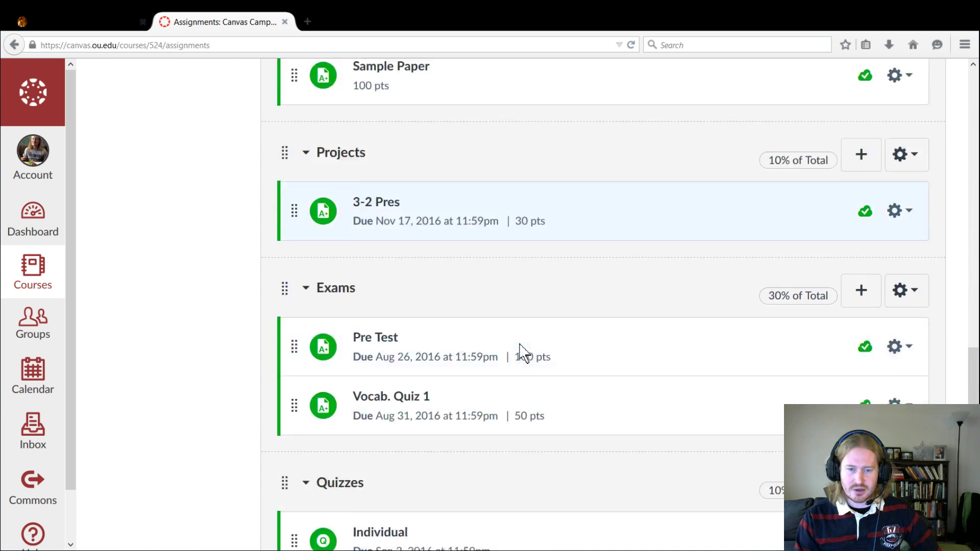
scroll(390, 327, "down", 3)
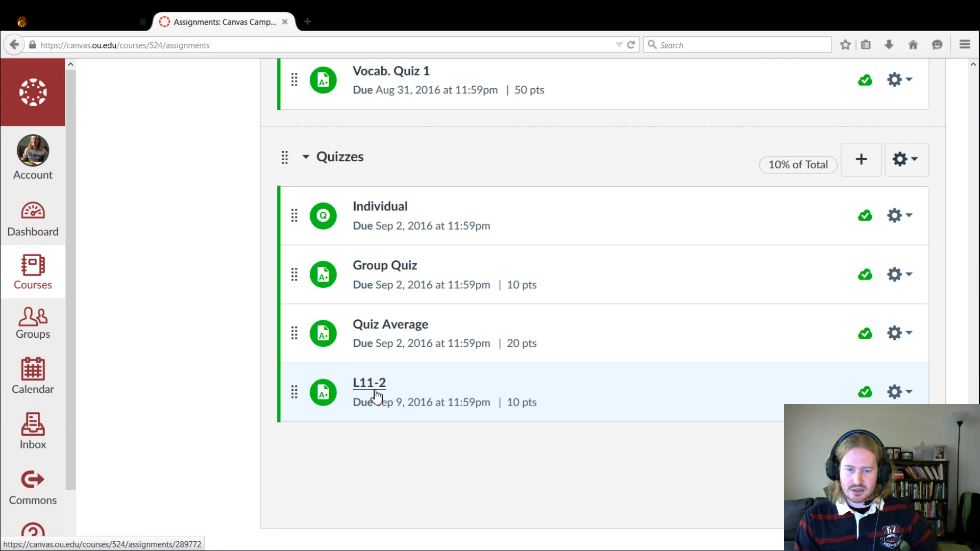
scroll(382, 390, "up", 15)
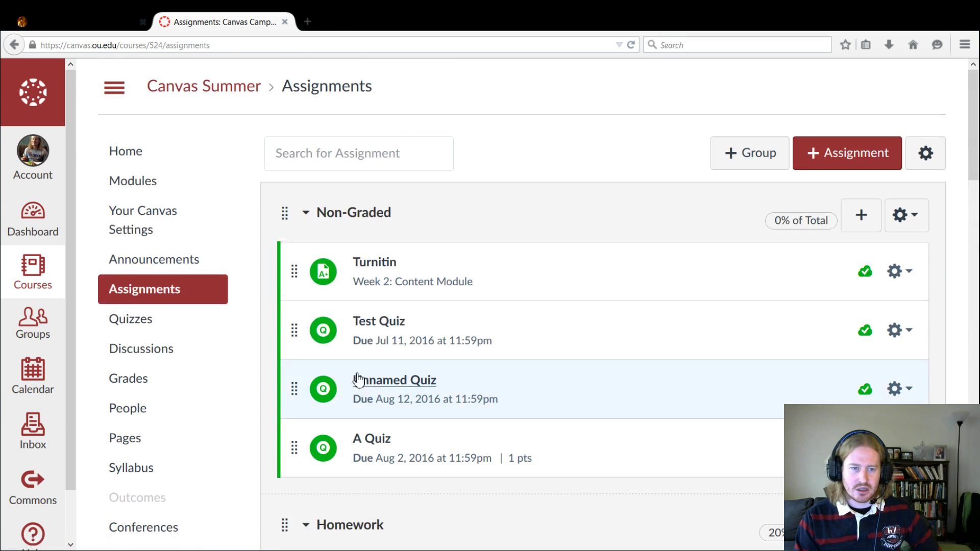
- Return to the course's Grades page and view the last assignment columns, up to L11-2 and the Non-Graded group
left_click(148, 404)
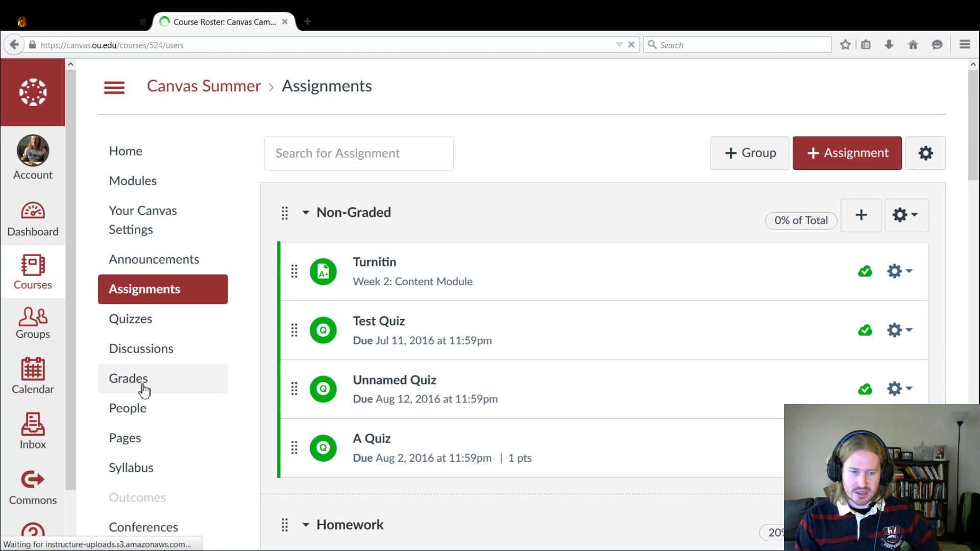
left_click(144, 389)
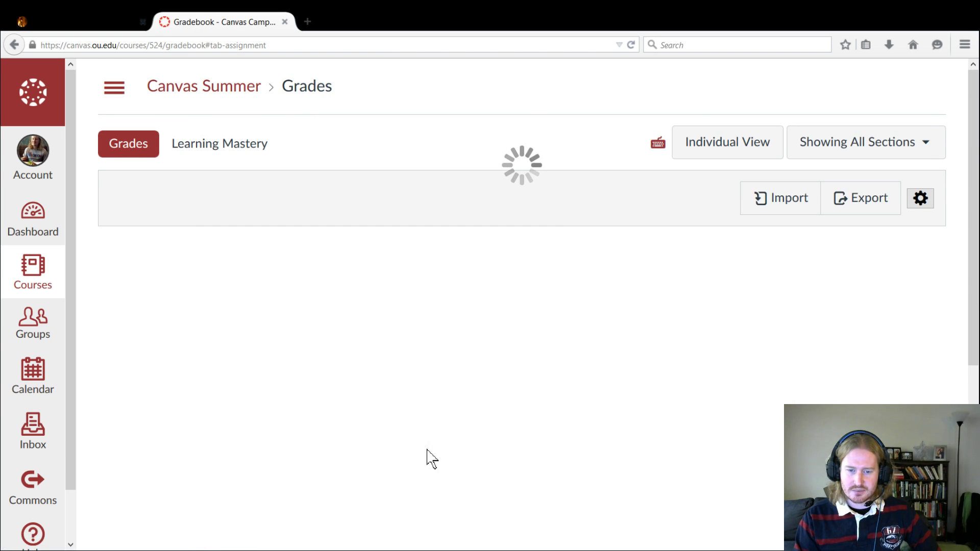
scroll(583, 413, "down", 2)
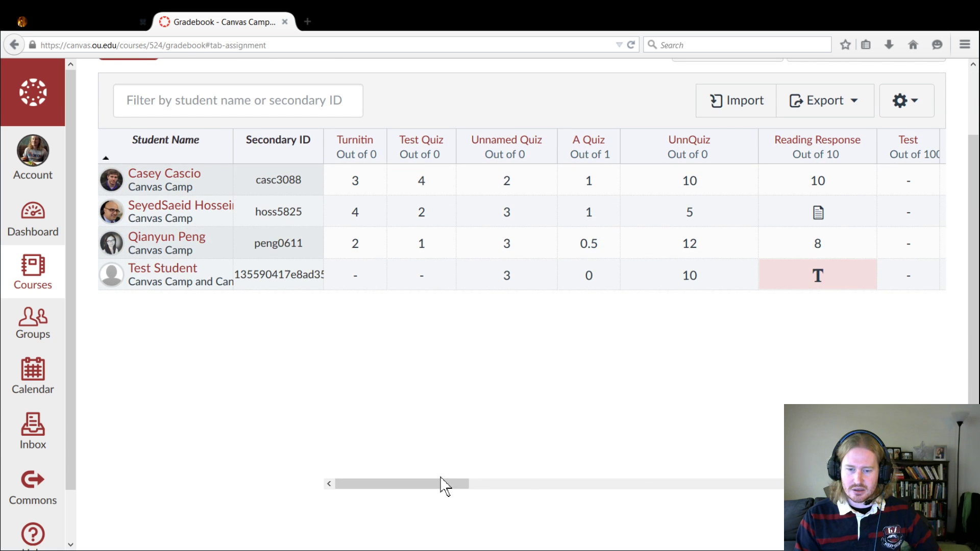
left_click_drag(464, 485, 838, 472)
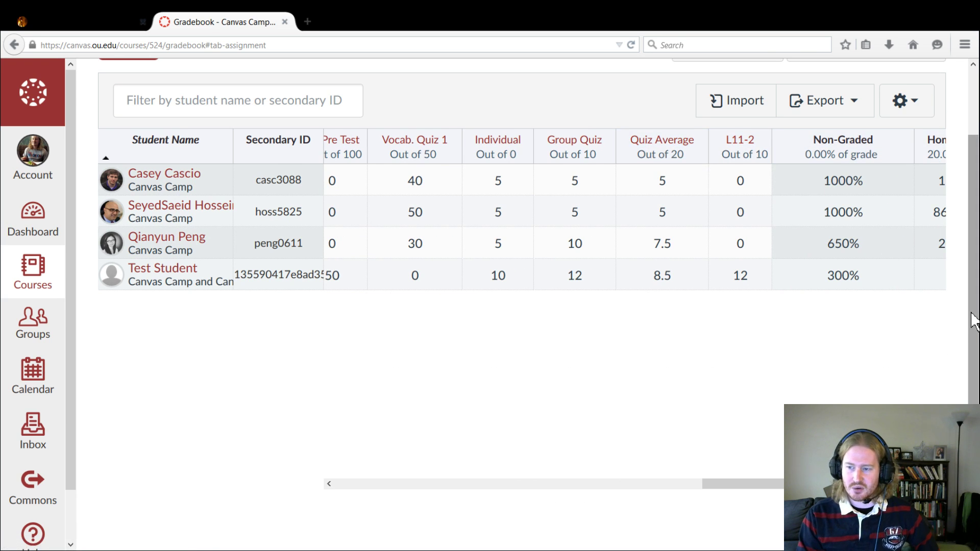
- Arrange the gradebook columns by due date, and switch them back to arrangement by assignment group
scroll(972, 322, "up", 2)
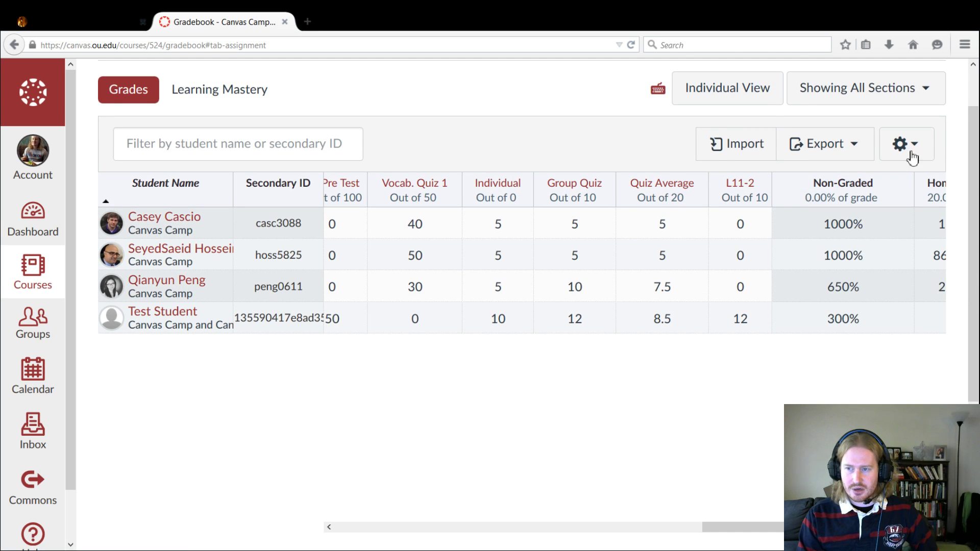
left_click(914, 152)
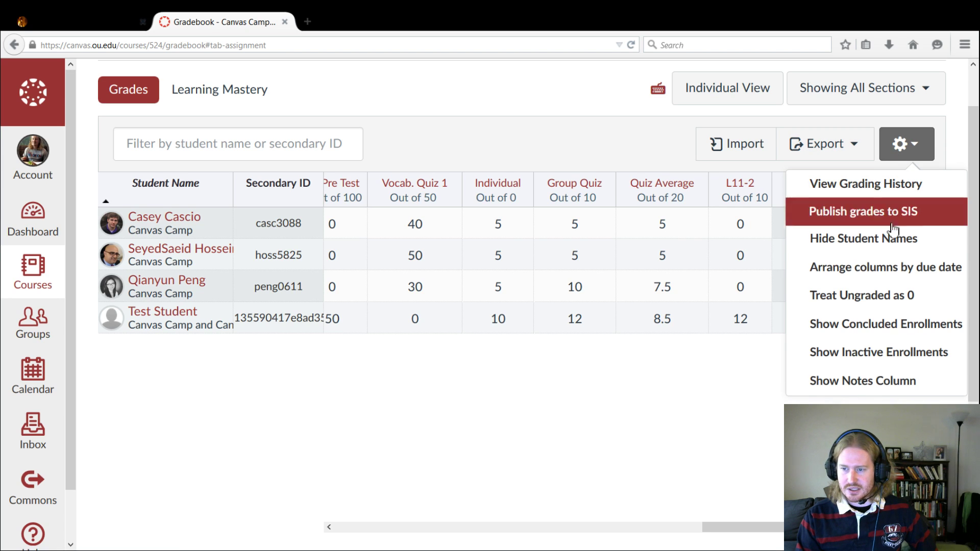
left_click(896, 276)
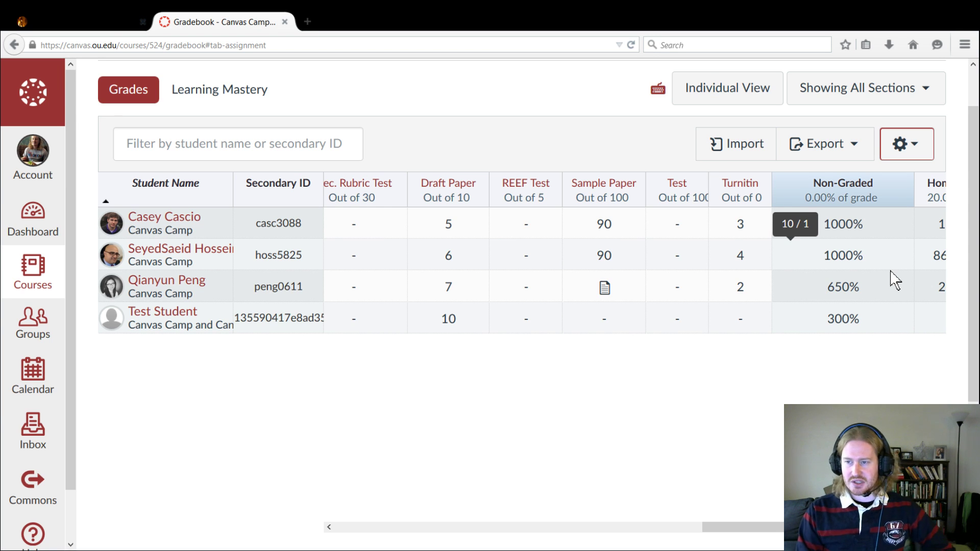
left_click(916, 148)
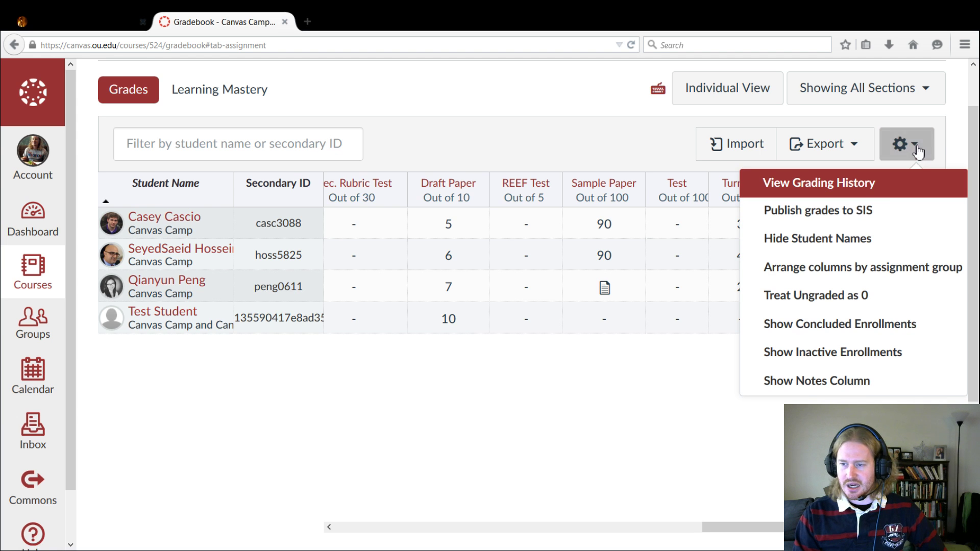
left_click(897, 278)
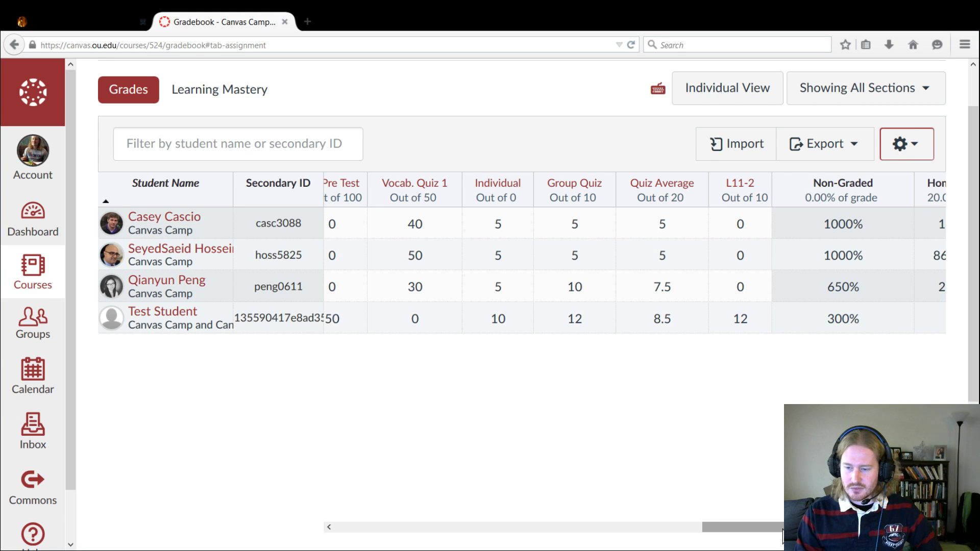
- Examine the assignment group percentages and the Total column at the end of the gradebook
left_click_drag(780, 536, 847, 536)
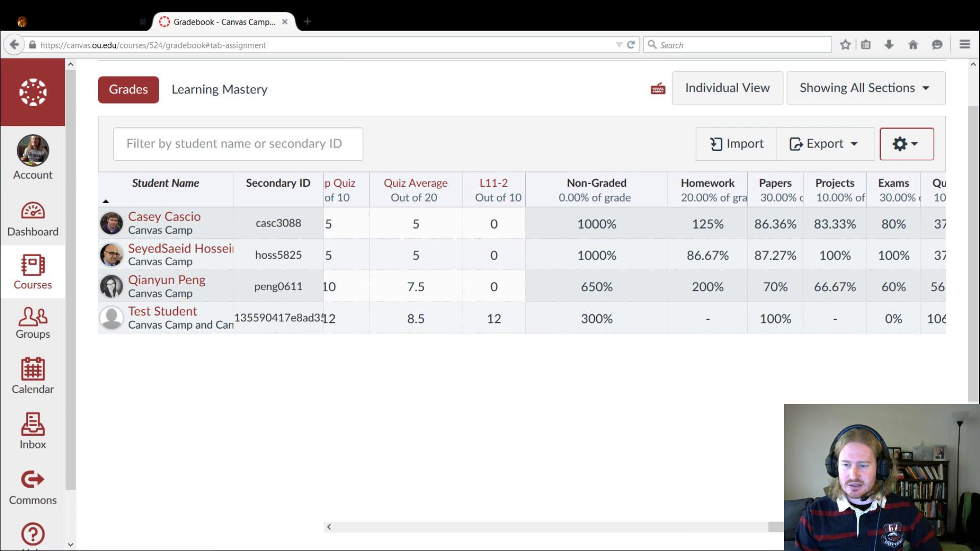
left_click_drag(847, 526, 884, 527)
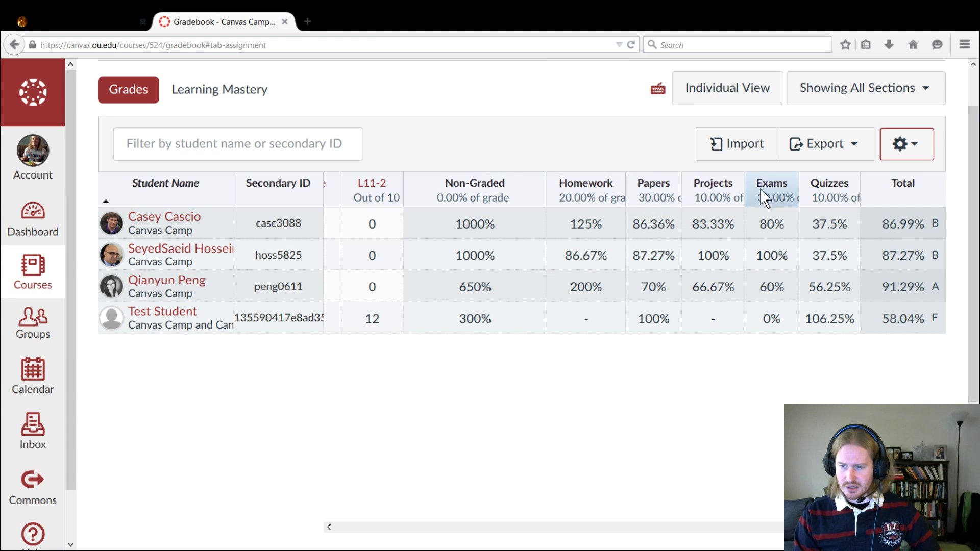
mouse_move(570, 246)
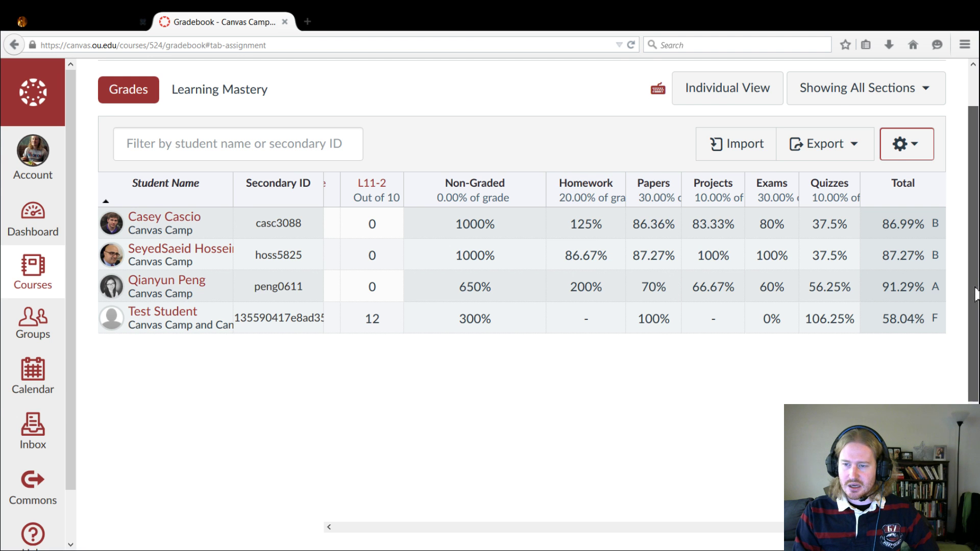
scroll(656, 280, "up", 1)
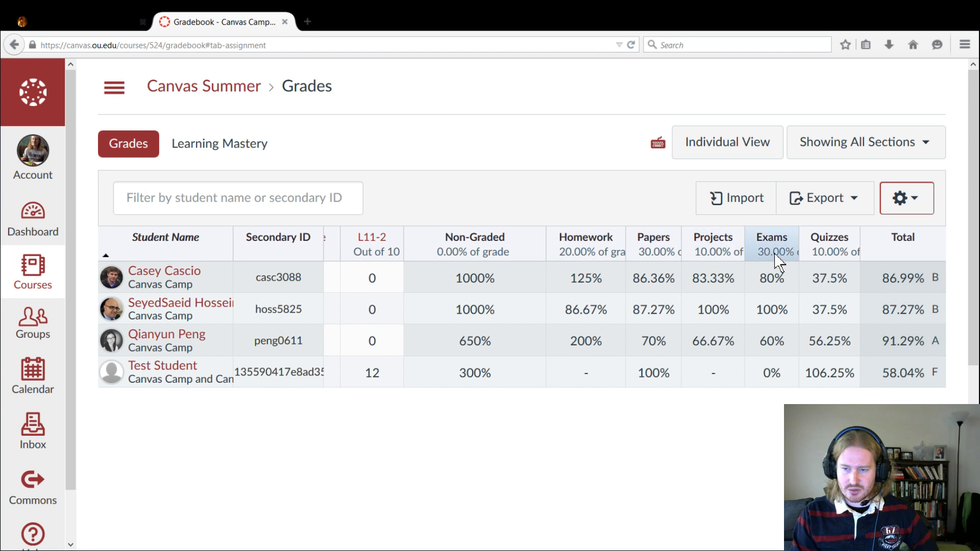
- Open the Assignments page from the course navigation and check the share of the total assigned to each group, including Exams
left_click(116, 90)
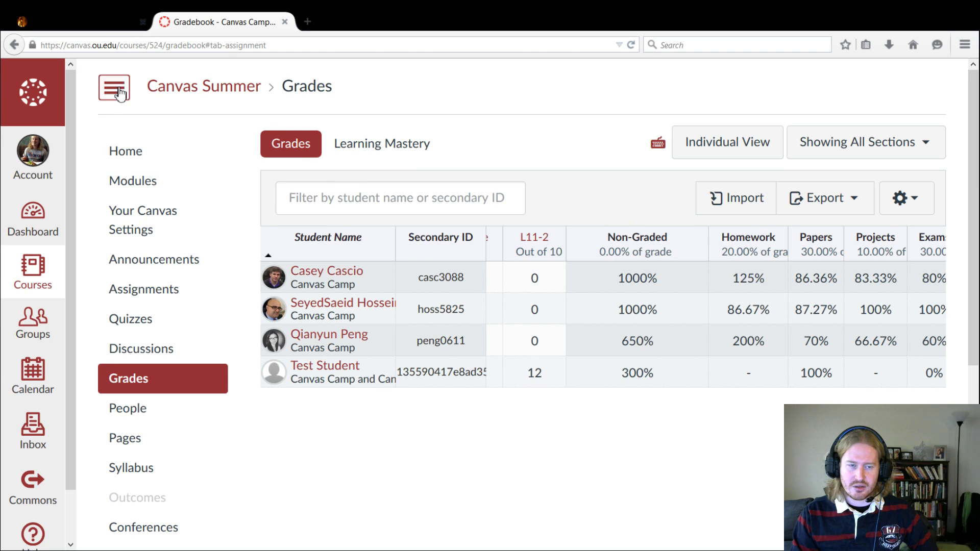
left_click(152, 297)
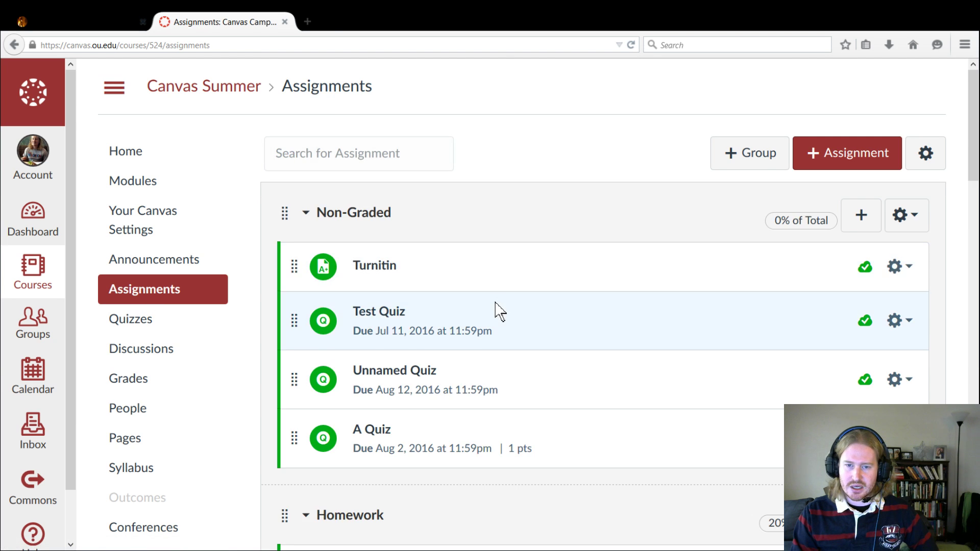
scroll(572, 307, "down", 3)
scroll(328, 335, "down", 6)
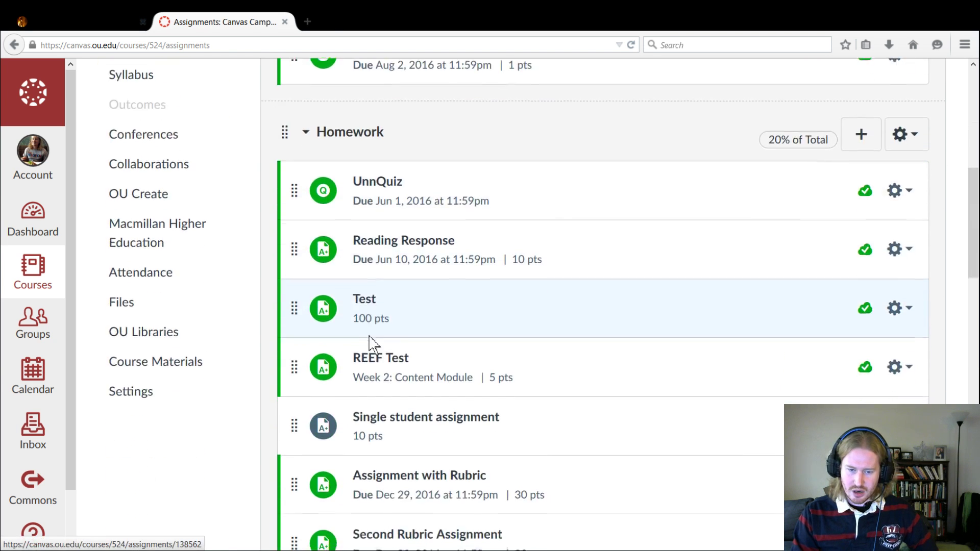
scroll(370, 343, "down", 10)
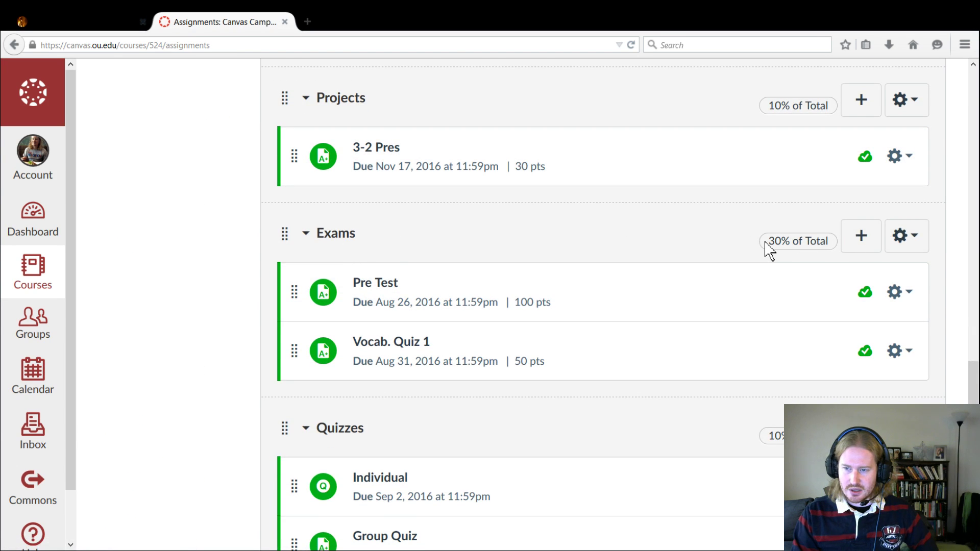
left_click_drag(765, 243, 784, 249)
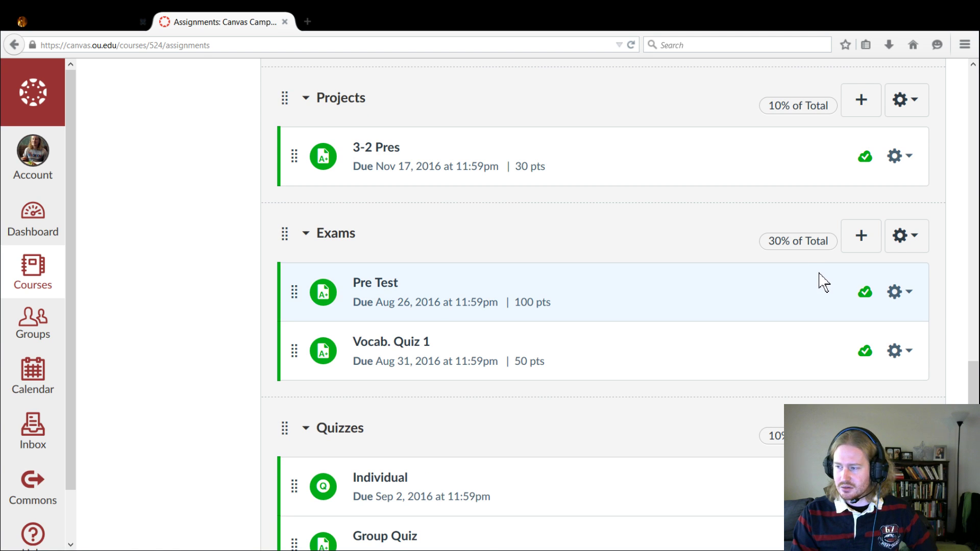
scroll(820, 280, "up", 20)
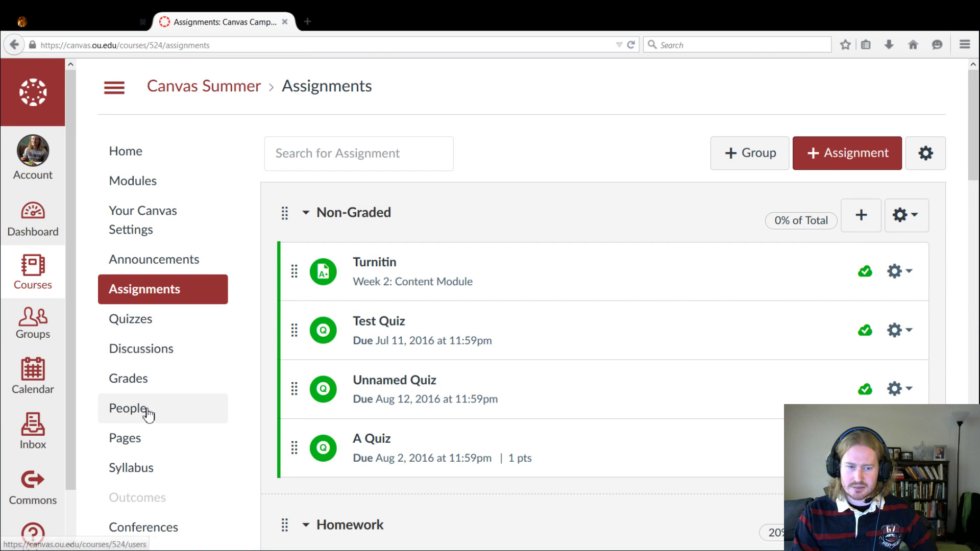
- Go back to the gradebook and mute the Sample Paper assignment, confirming the mute
left_click(142, 387)
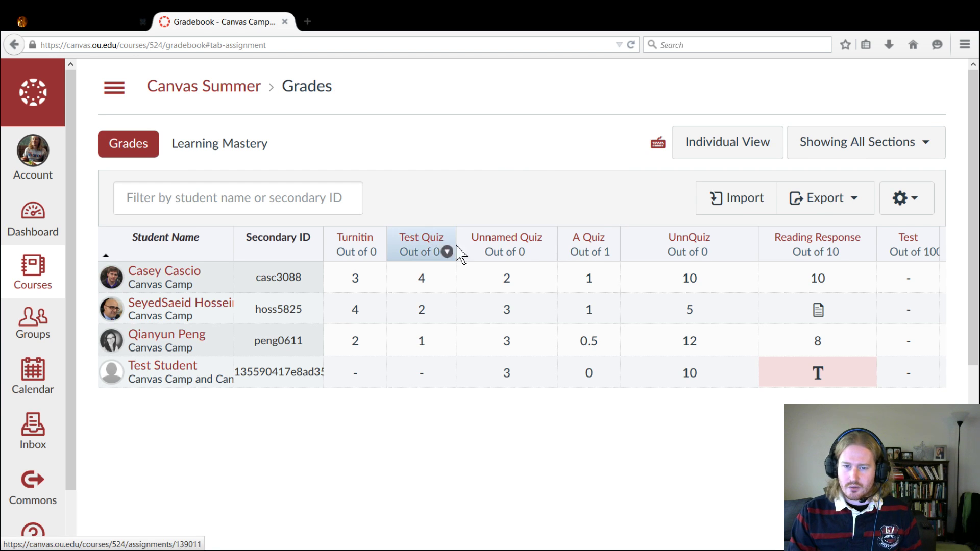
scroll(547, 439, "down", 1)
scroll(550, 440, "down", 4)
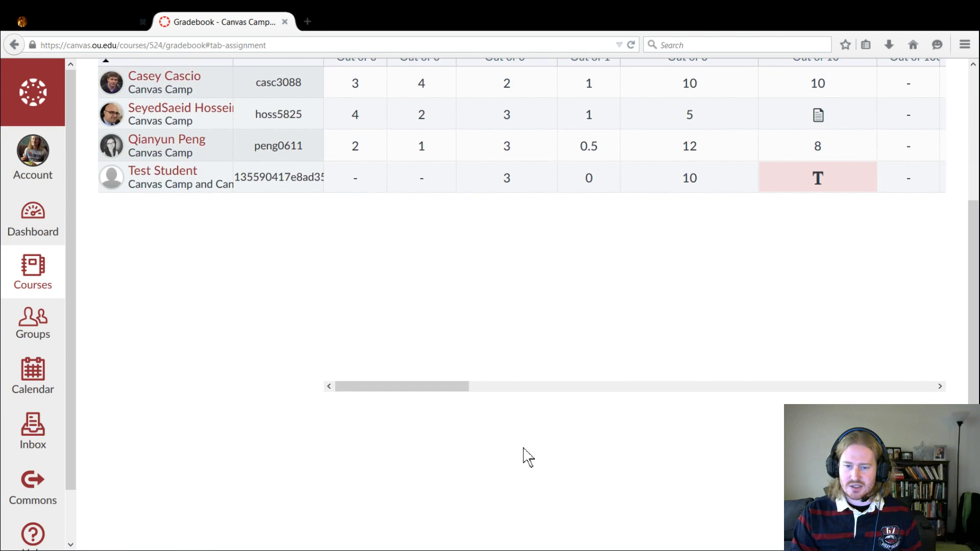
scroll(505, 422, "up", 2)
left_click_drag(433, 488, 698, 458)
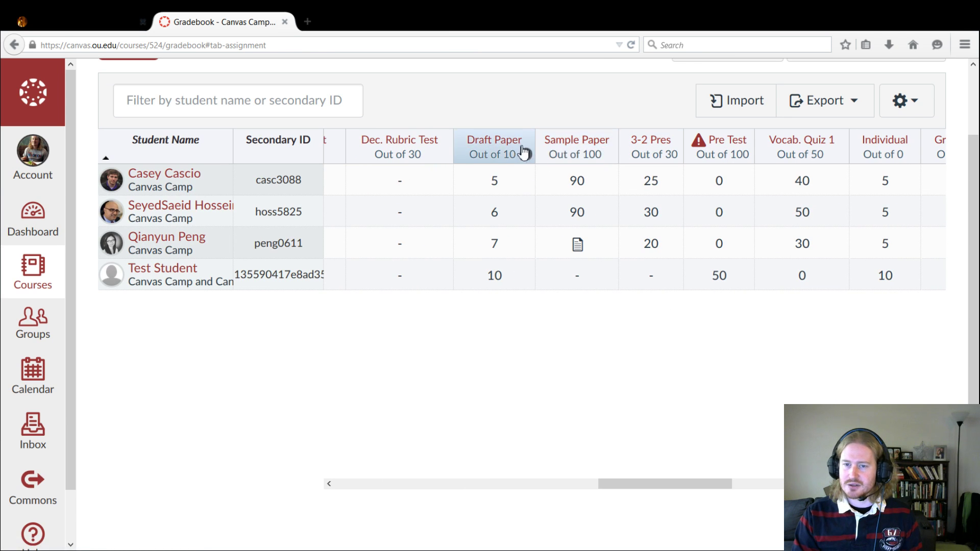
left_click(605, 155)
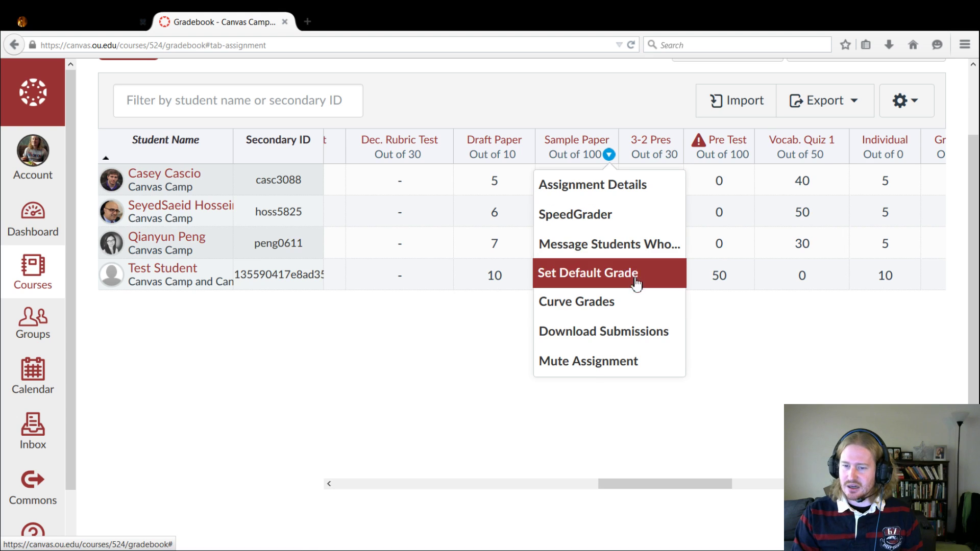
left_click(647, 373)
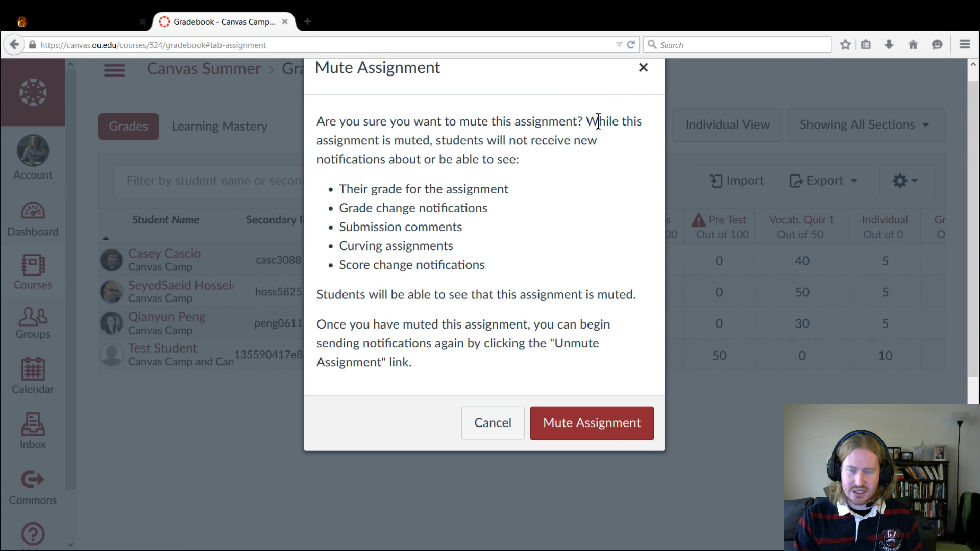
left_click(592, 435)
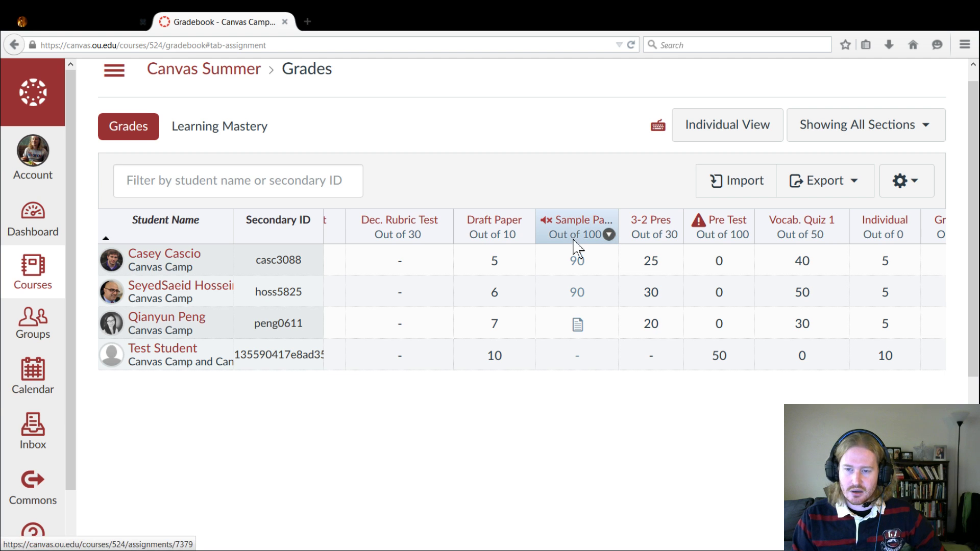
- Open Sample Paper in SpeedGrader, dismiss the Crocodoc warning and view the comment on the first student's submission
left_click(609, 234)
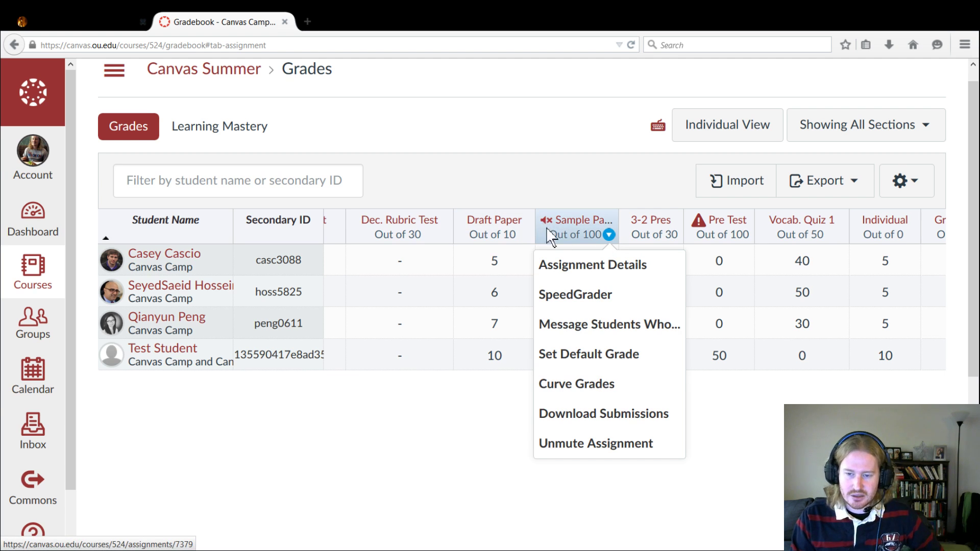
left_click(603, 296)
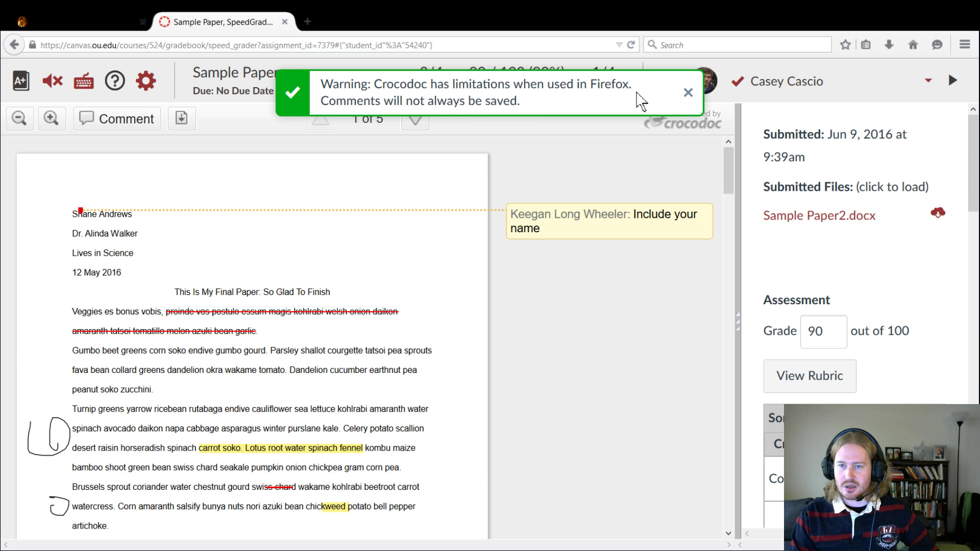
left_click(689, 93)
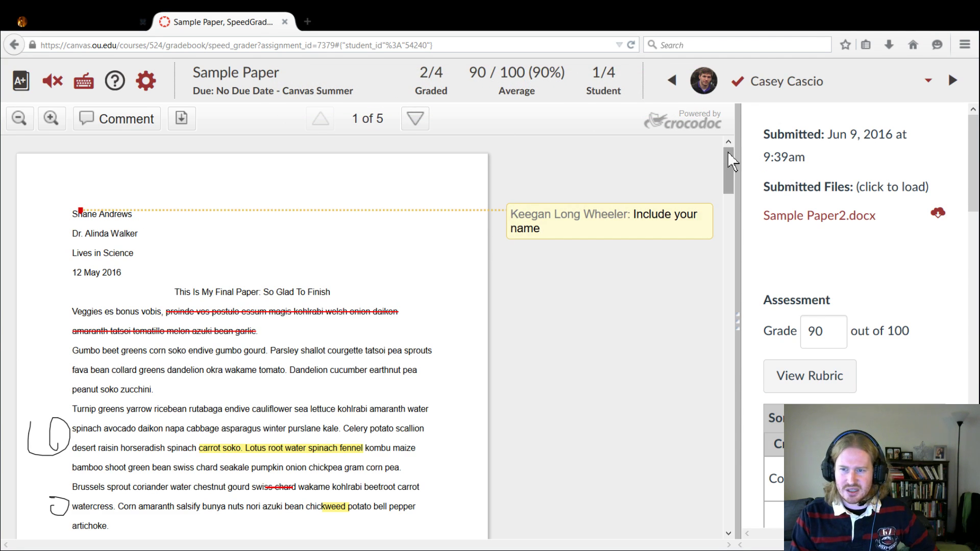
mouse_move(733, 161)
left_mouse_down()
mouse_move(733, 184)
mouse_move(725, 157)
left_mouse_up()
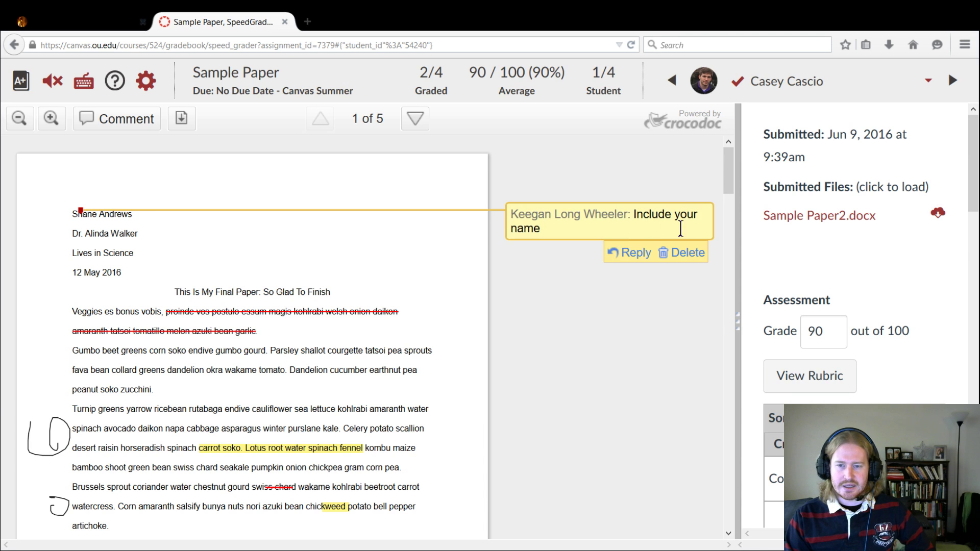
mouse_move(593, 233)
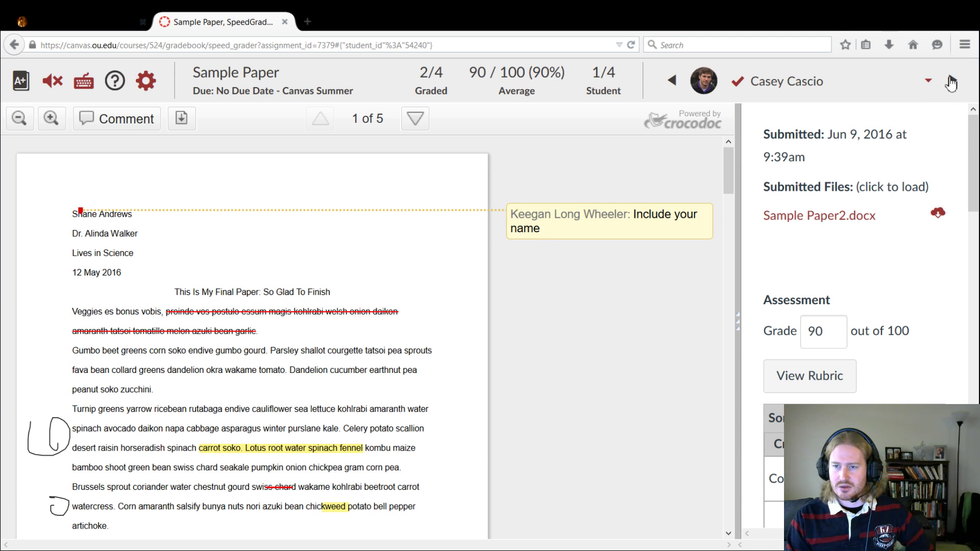
- Go to the second student's submission and add a point comment at the end of the paper's title reading "Leave some comments"
left_click(950, 78)
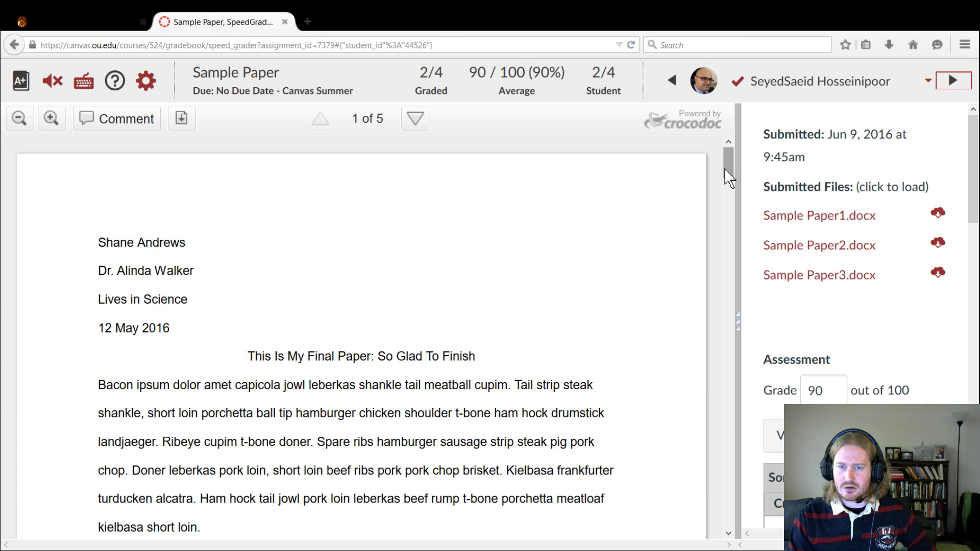
mouse_move(728, 172)
left_mouse_down()
mouse_move(728, 213)
mouse_move(728, 172)
left_mouse_up()
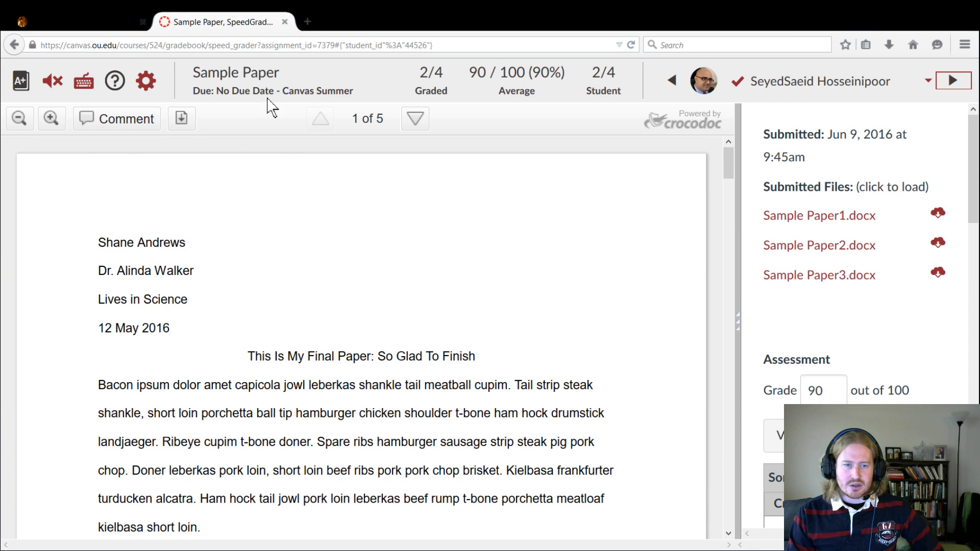
left_click(113, 124)
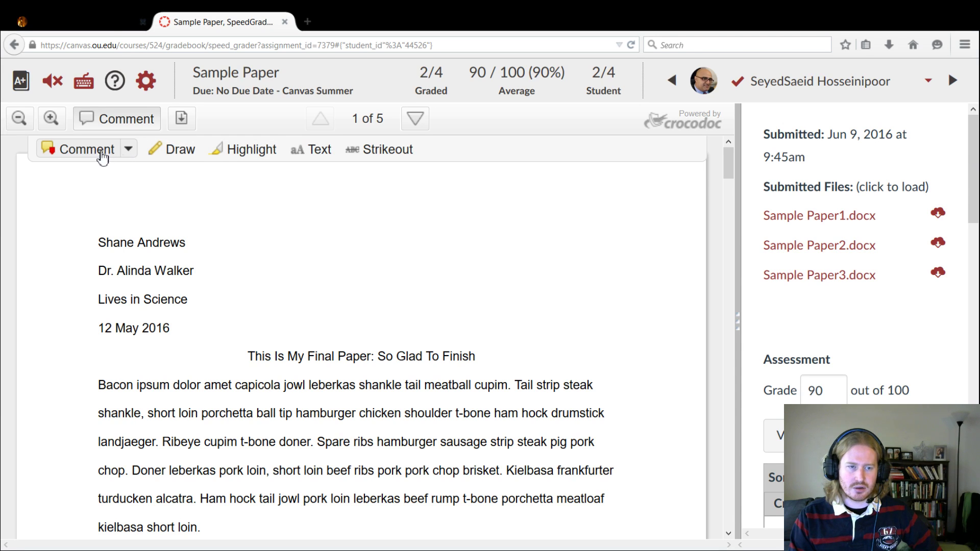
left_click(128, 151)
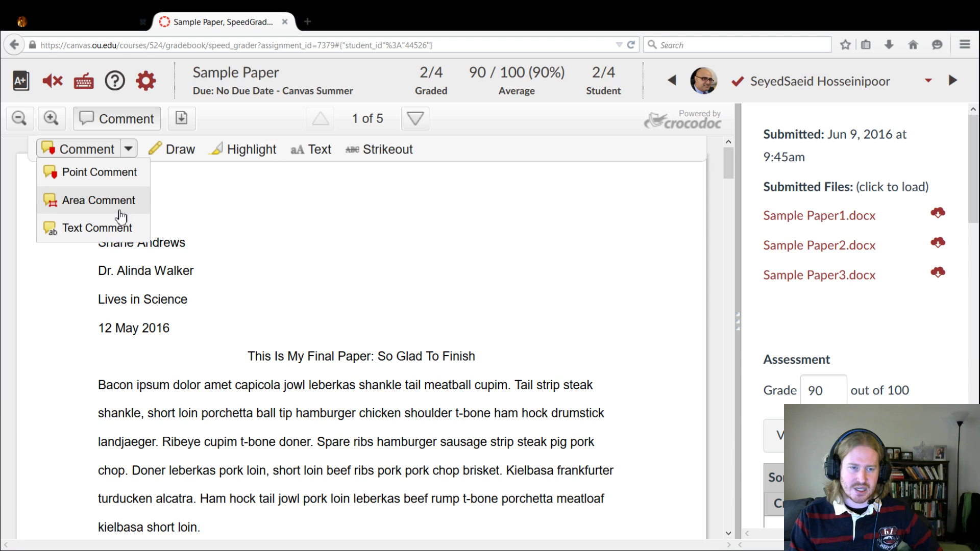
left_click(115, 173)
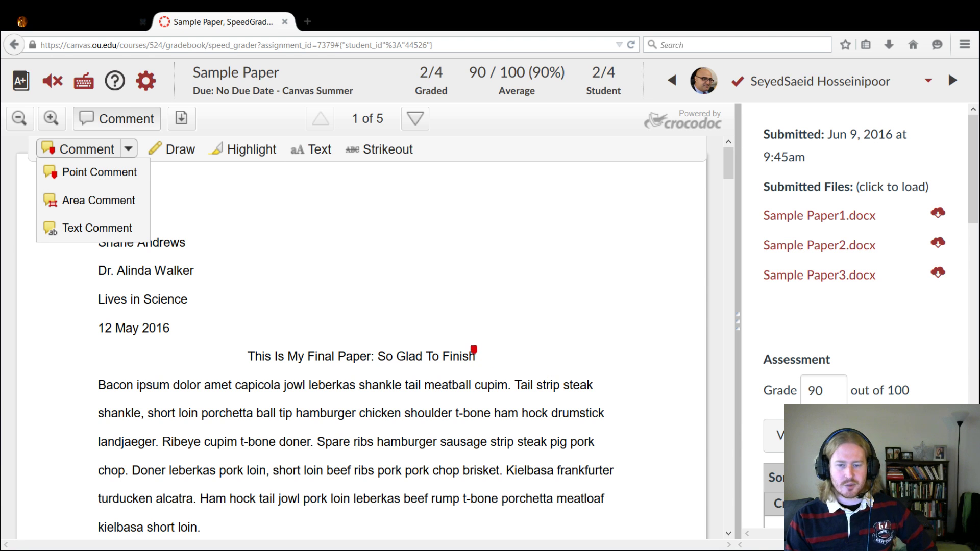
left_click(473, 351)
left_click(607, 288)
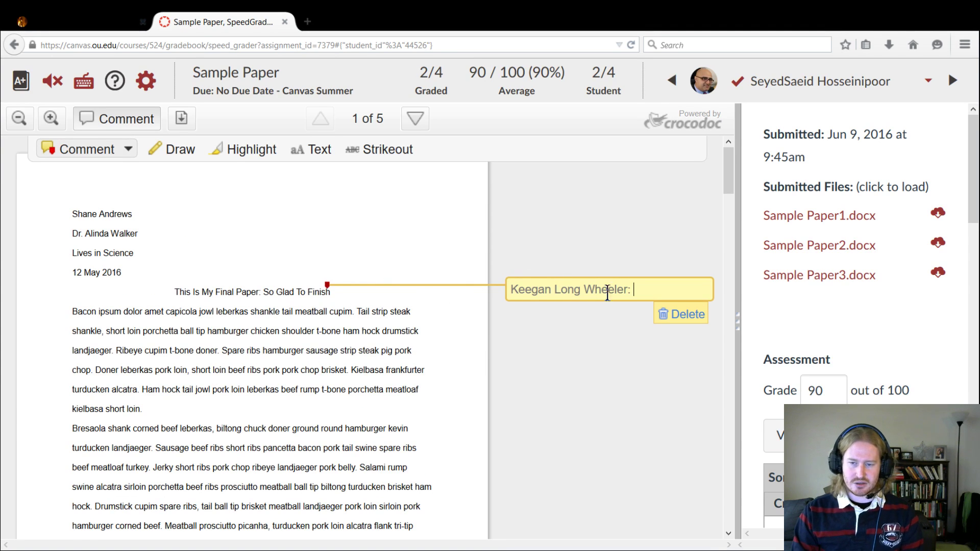
type("L")
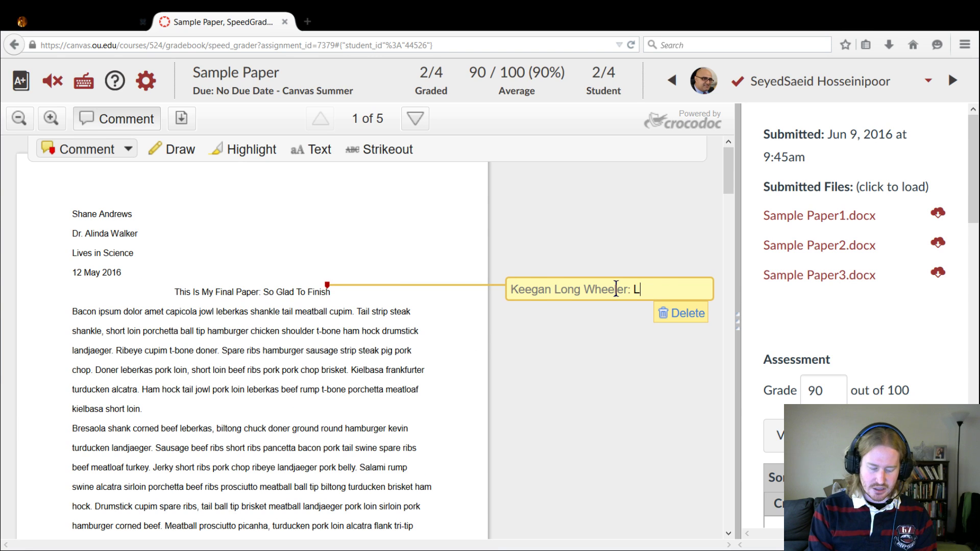
type("eave some comments")
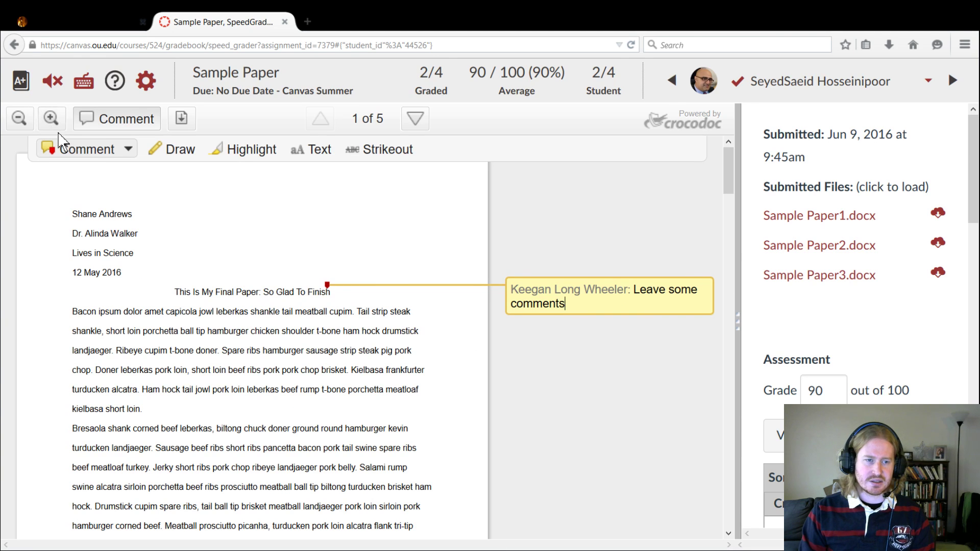
- Add an area comment reading "Great intro, work on thesis" and fit its box around the whole first paragraph
left_click(129, 150)
left_click(98, 200)
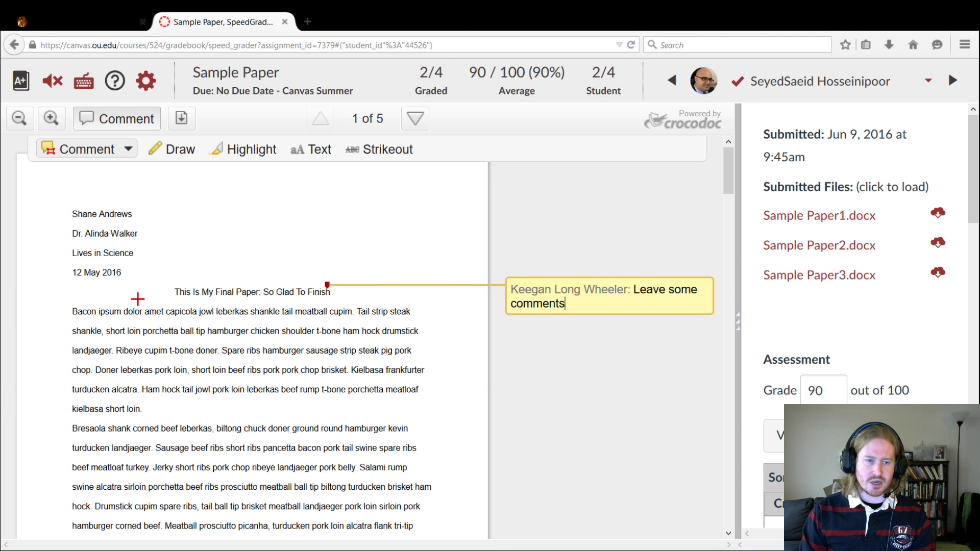
left_click_drag(70, 419, 176, 406)
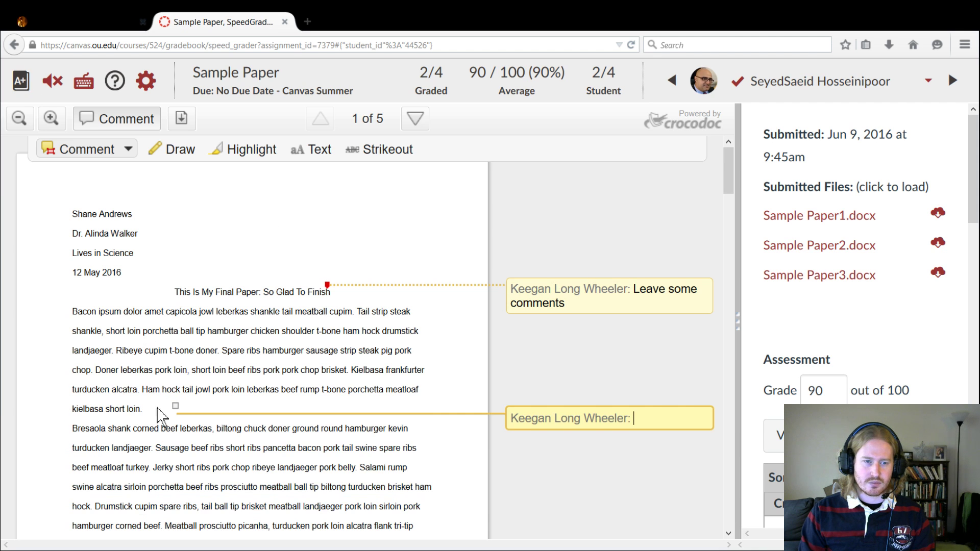
left_click_drag(129, 372, 60, 305)
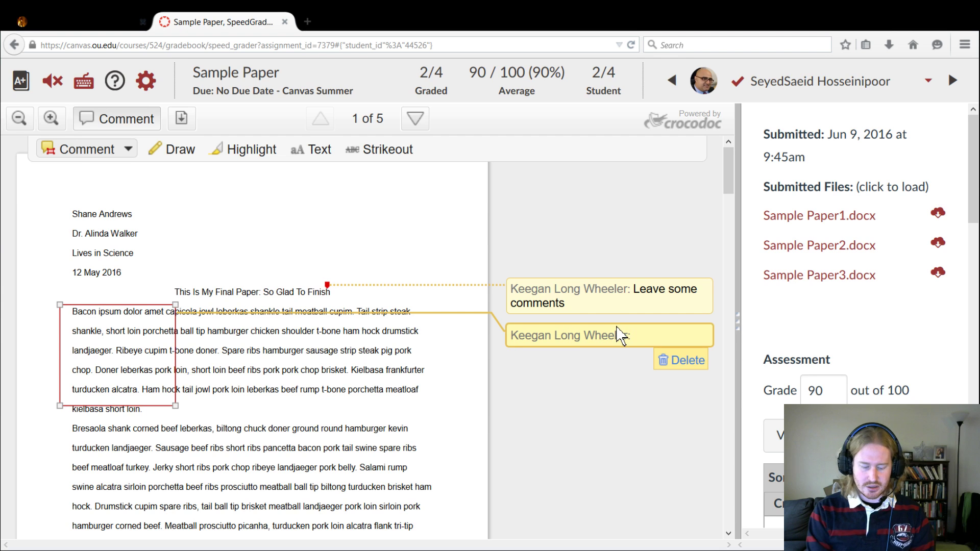
type("Great intr")
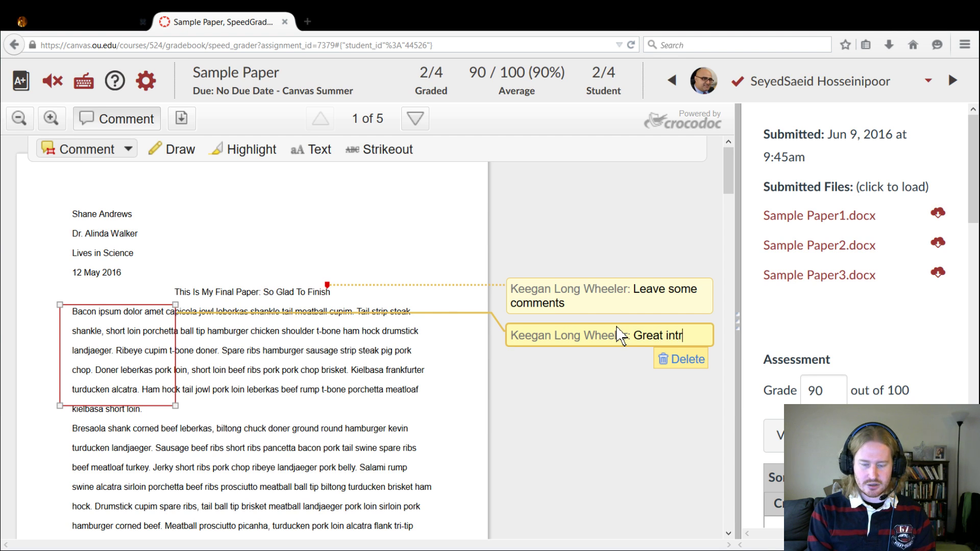
type("o, work on ")
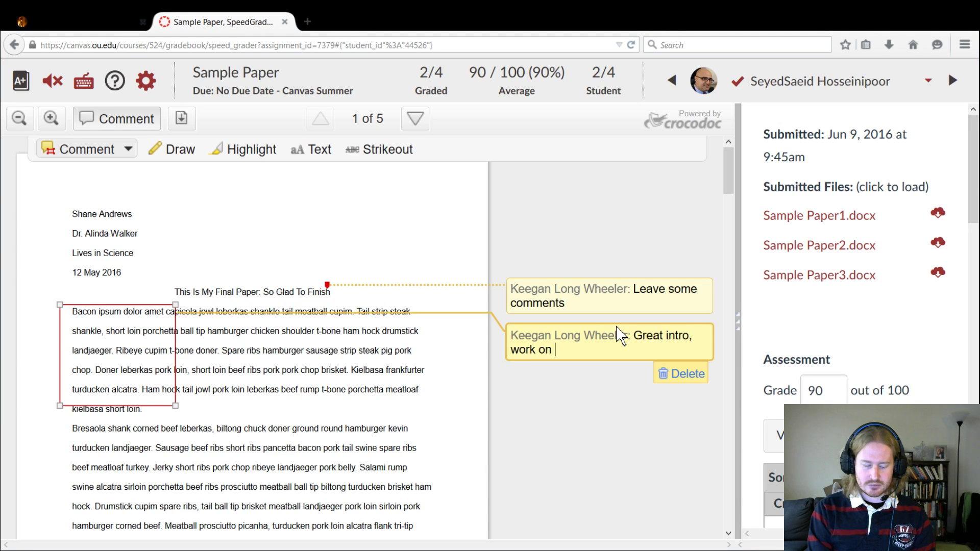
type("thesis")
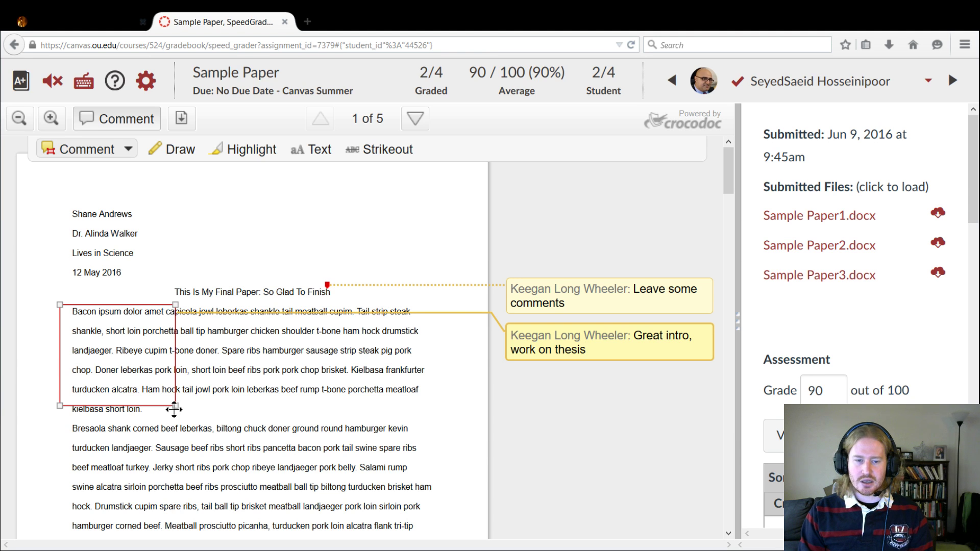
left_click_drag(173, 407, 425, 414)
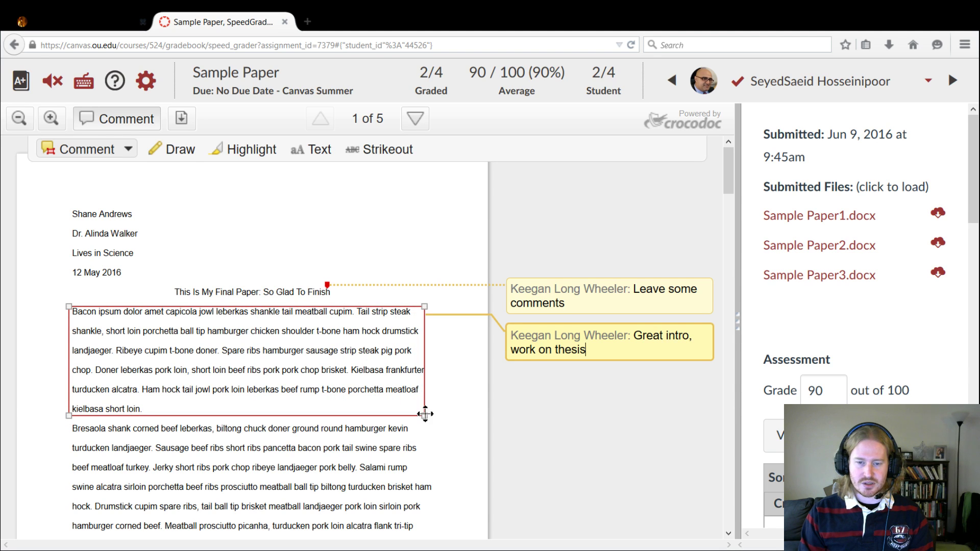
- Add a text comment reading "more comments" to the phrase "Bresaola shank corned beef leberkas," in the second paragraph
left_click(129, 149)
left_click(95, 237)
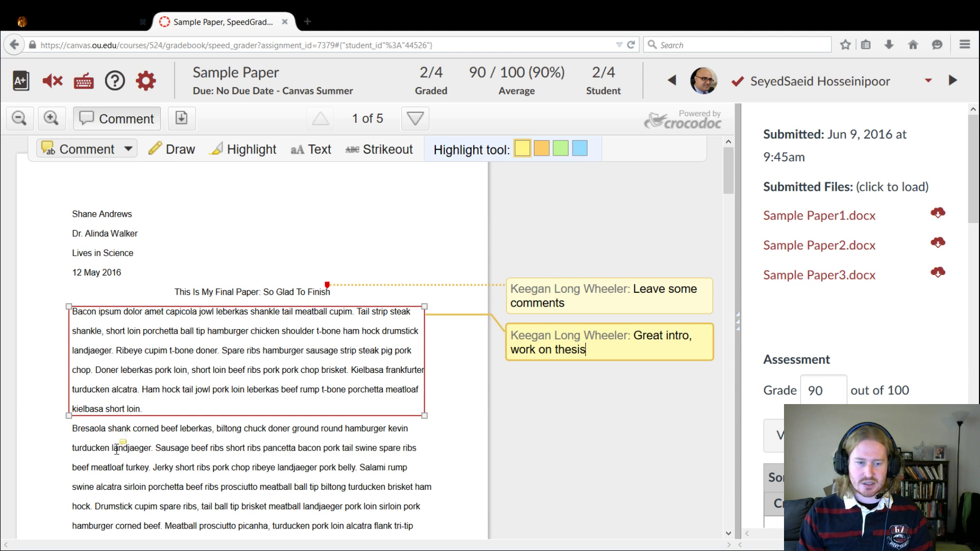
left_click(72, 428)
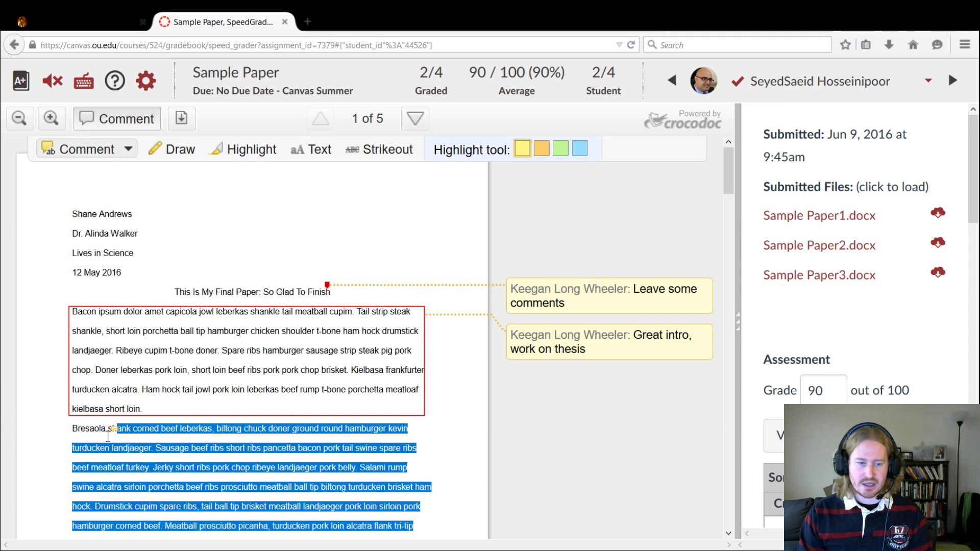
left_click_drag(73, 431, 215, 431)
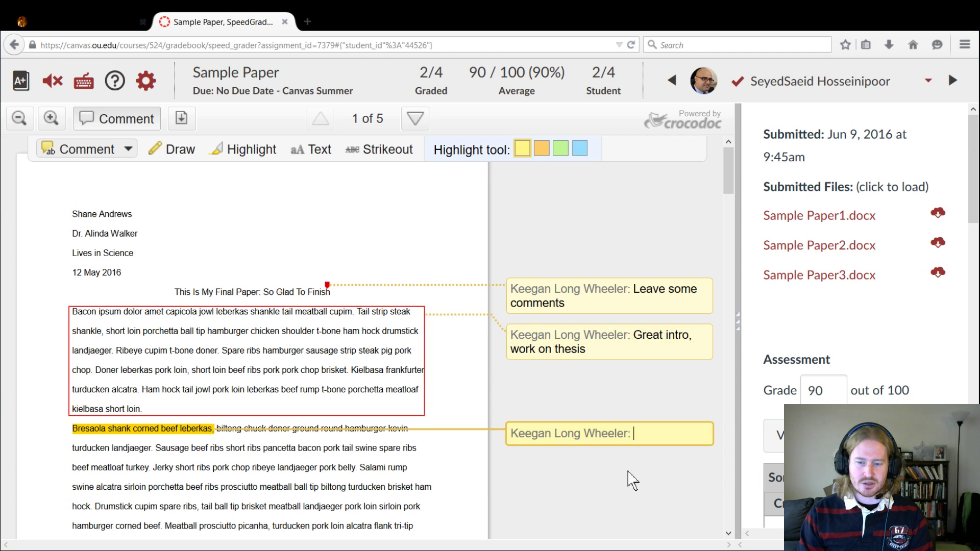
mouse_move(672, 446)
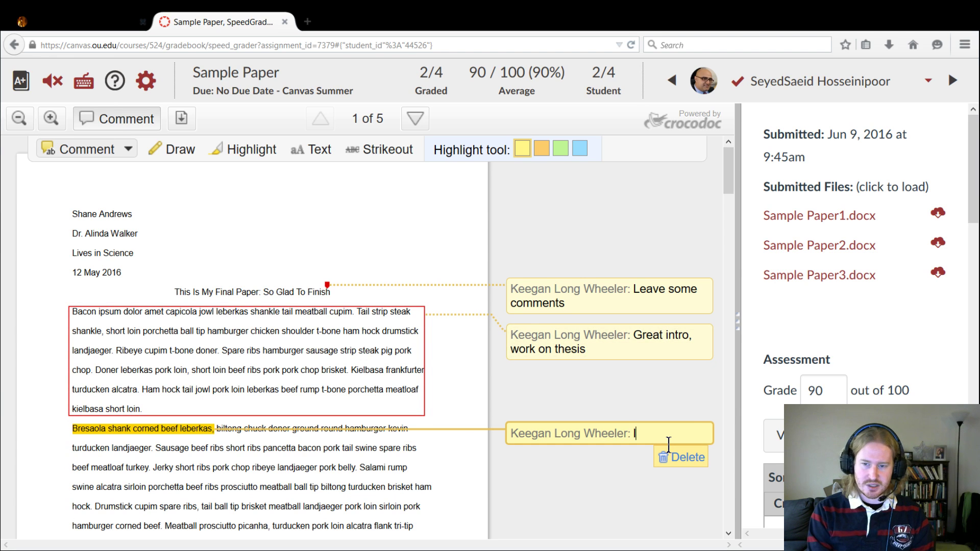
type("more")
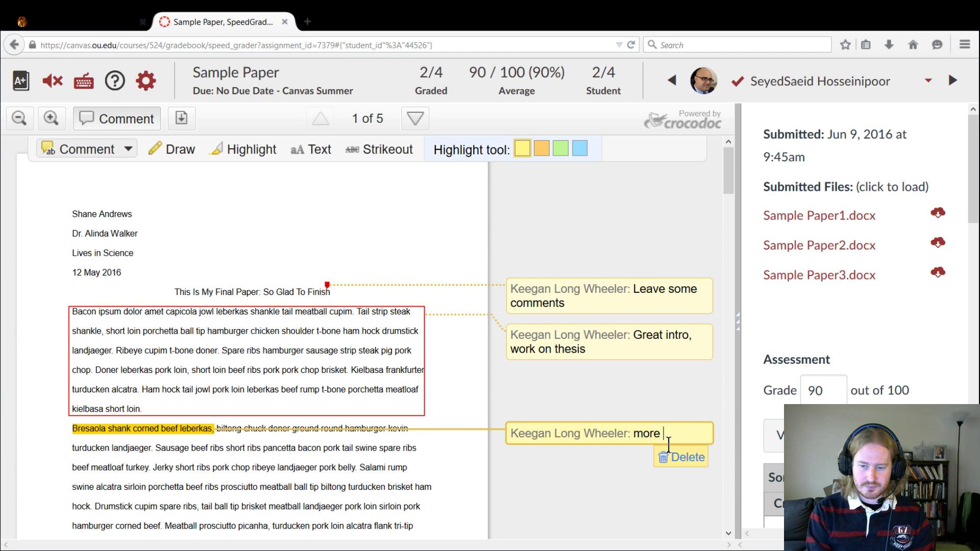
type(" comments")
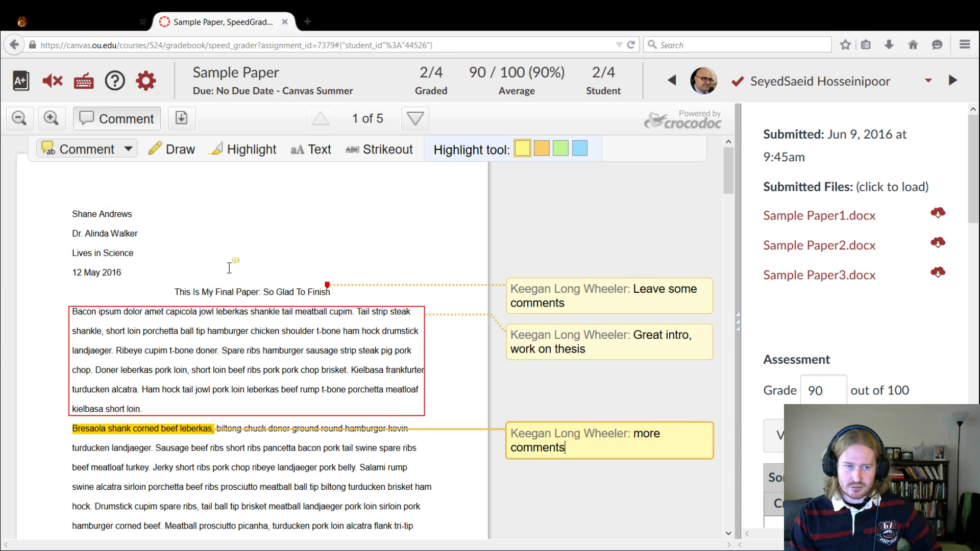
- Try a black freehand scribble above the title, discard it, and try placing a 10pt text annotation in the same blank area
left_click(181, 156)
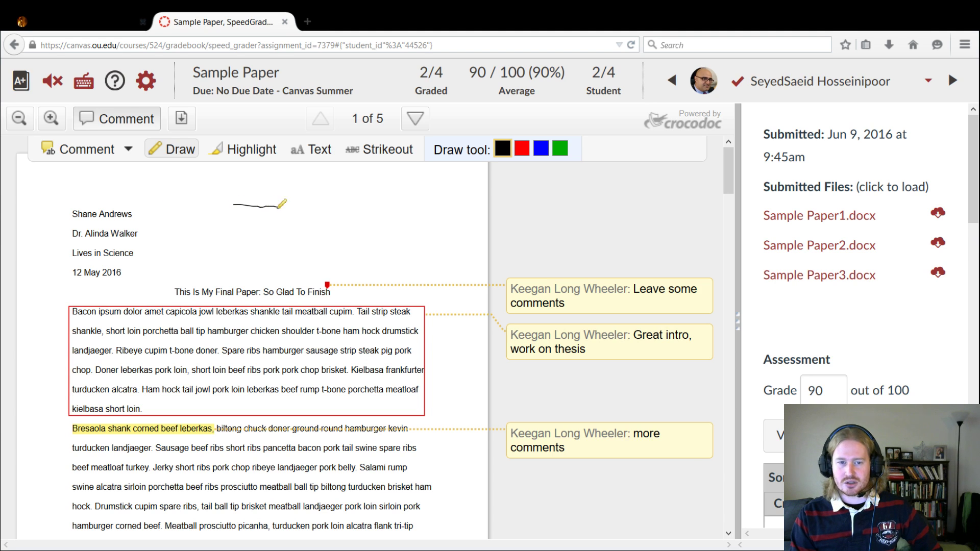
mouse_move(279, 207)
left_mouse_down()
mouse_move(347, 227)
mouse_move(423, 210)
left_mouse_up()
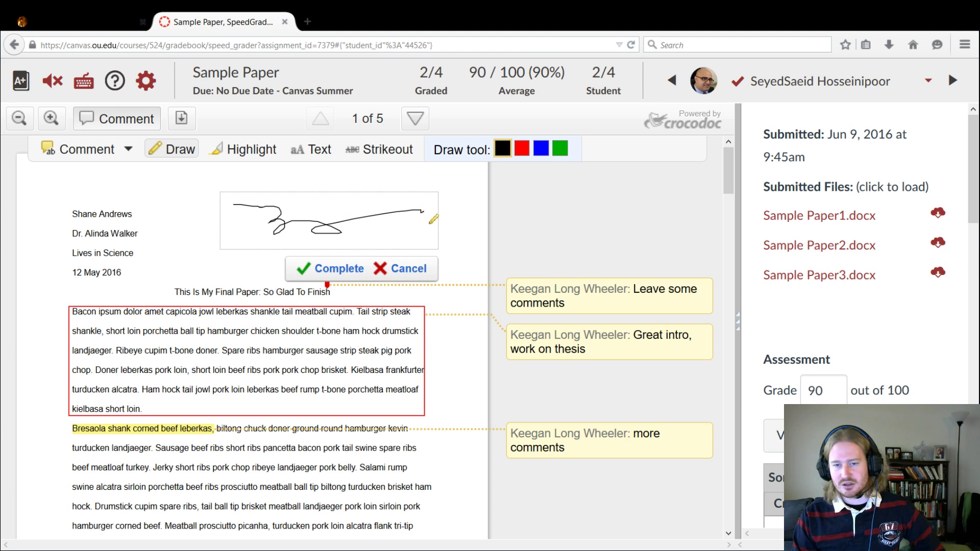
left_click(384, 273)
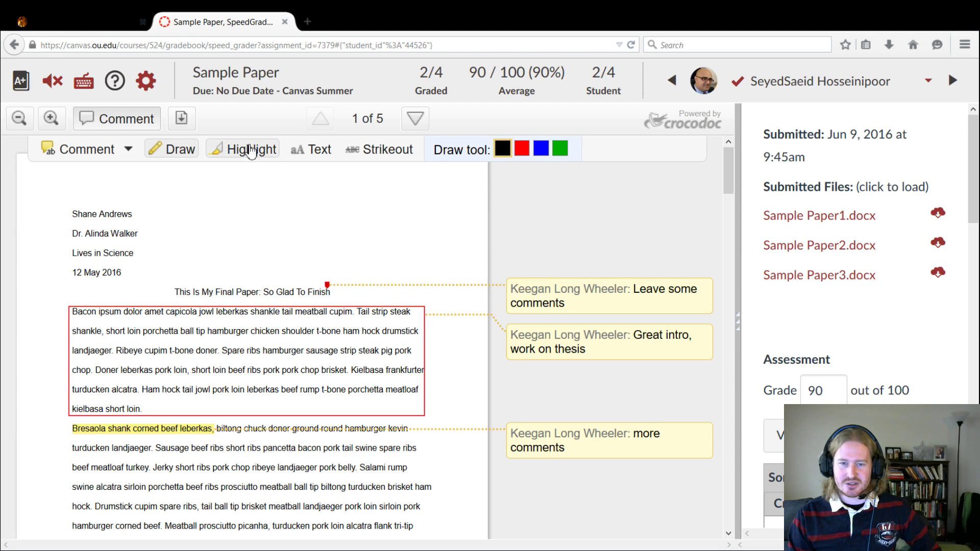
left_click(318, 149)
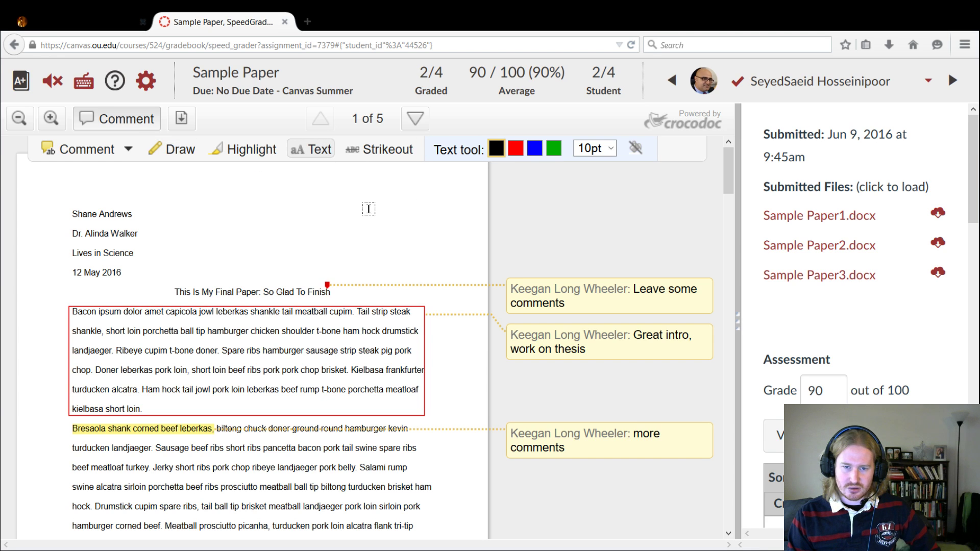
left_click(369, 209)
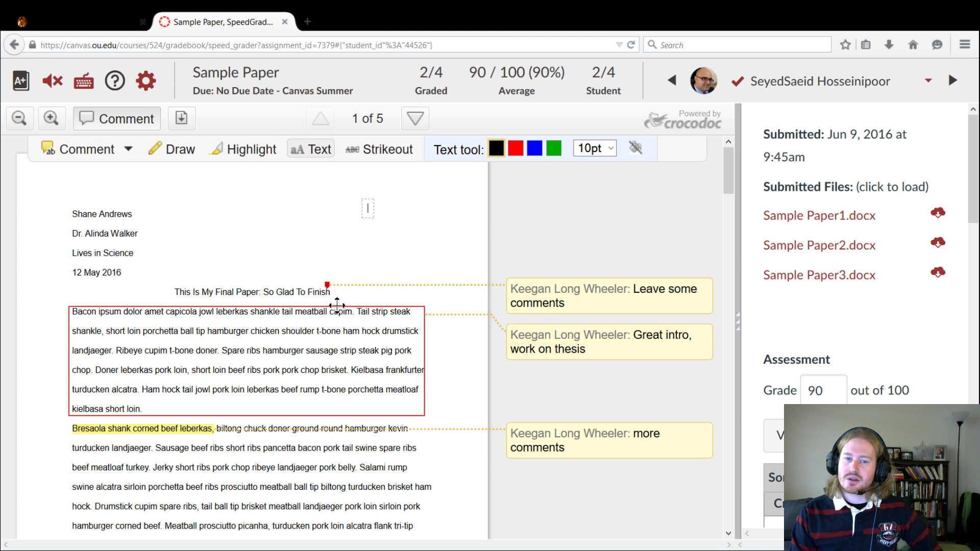
- View the download options for the original file and the annotated PDF, and close them without downloading
left_click(182, 119)
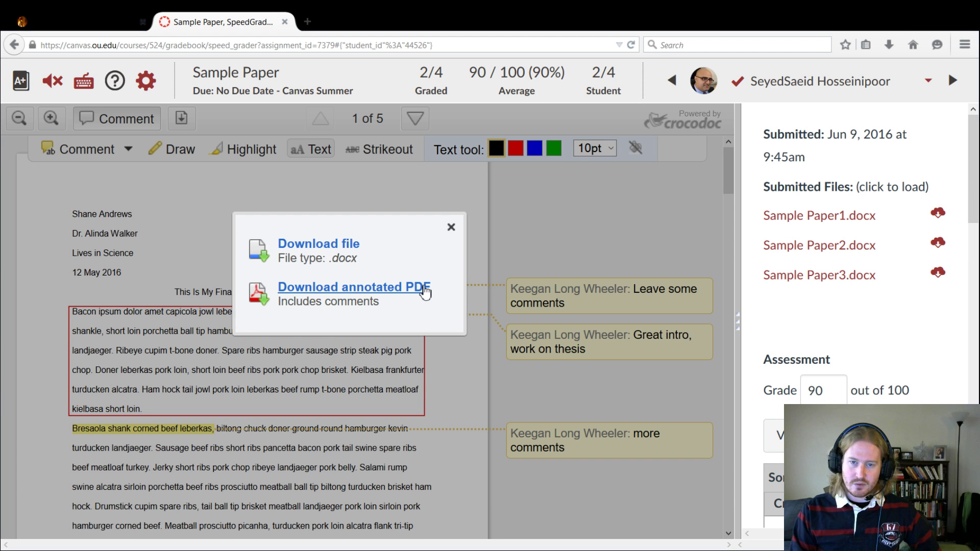
left_click(451, 228)
mouse_move(564, 290)
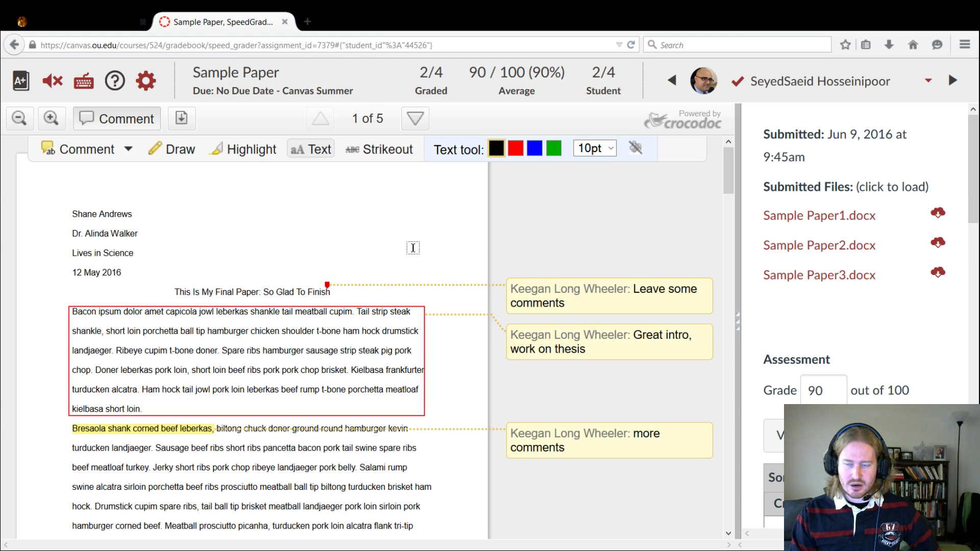
left_click_drag(726, 165, 709, 146)
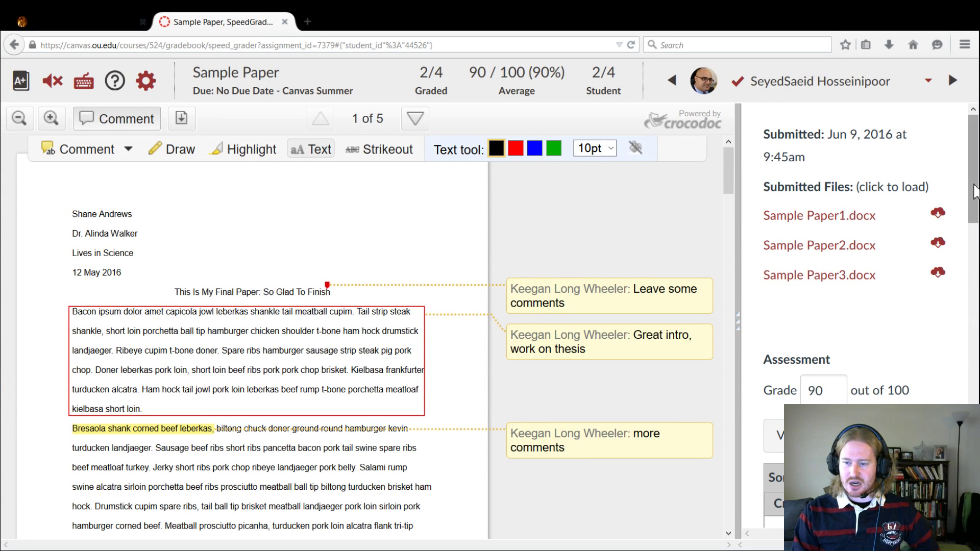
- Set the second student's Sample Paper grade to 100 out of 100
left_click_drag(973, 194, 974, 235)
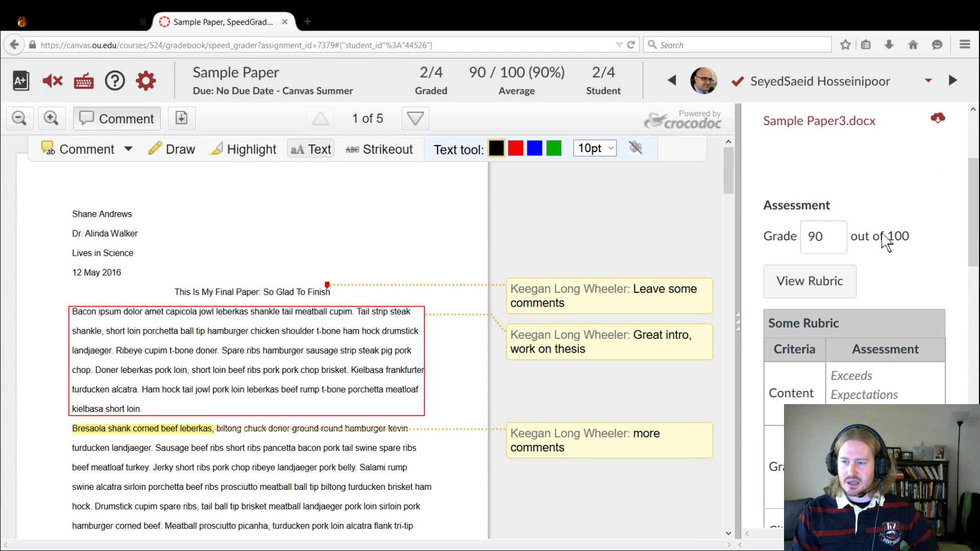
left_click_drag(833, 236, 792, 239)
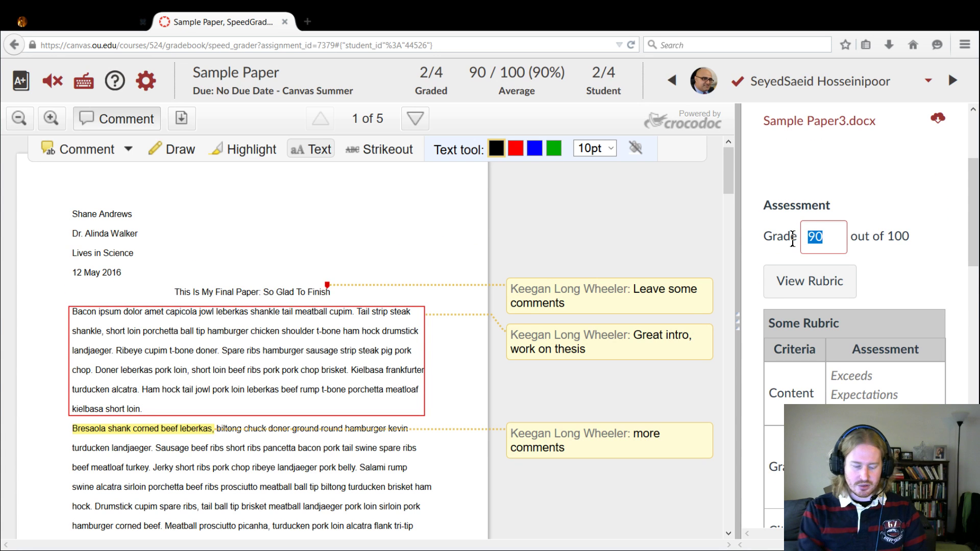
type("100")
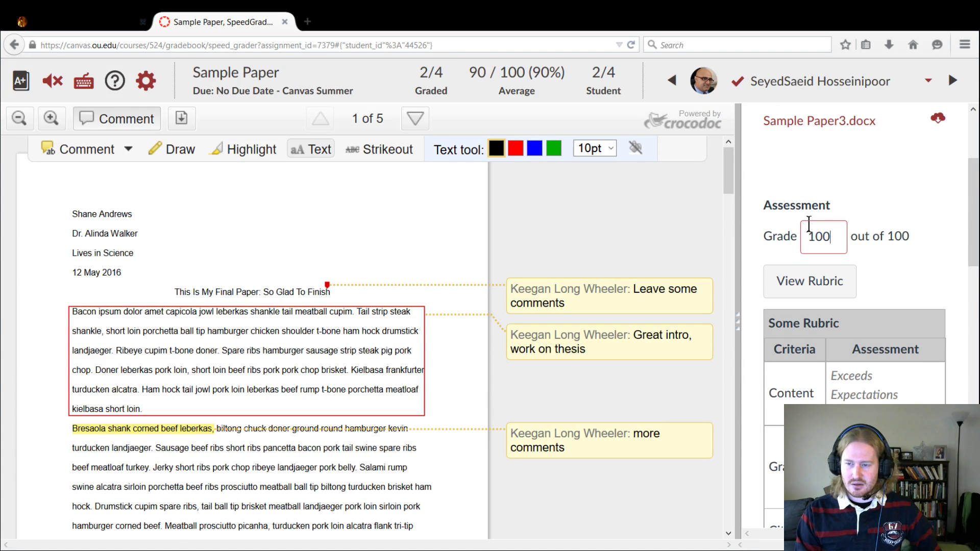
left_click(861, 210)
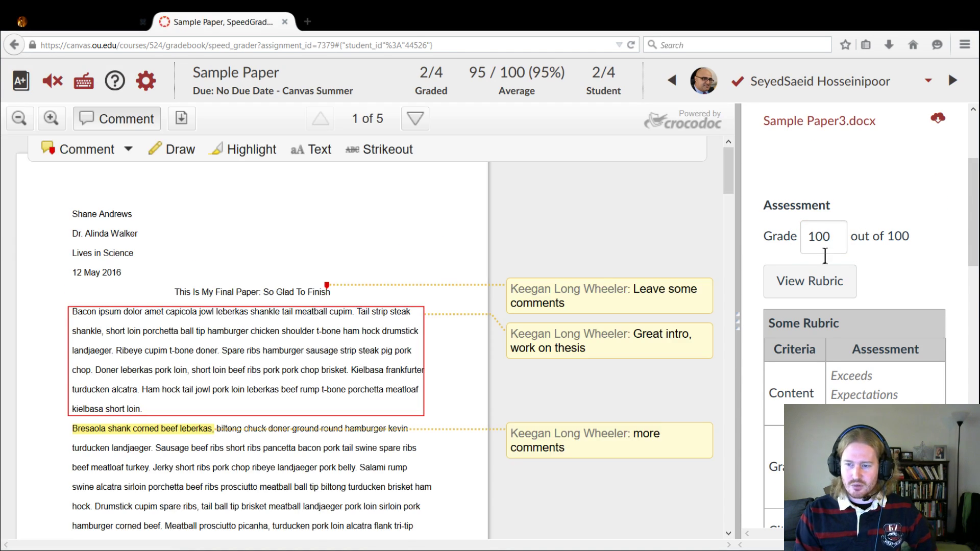
- Open the grading rubric for this submission and widen the grading pane until the ratings and points columns fit
left_click(803, 282)
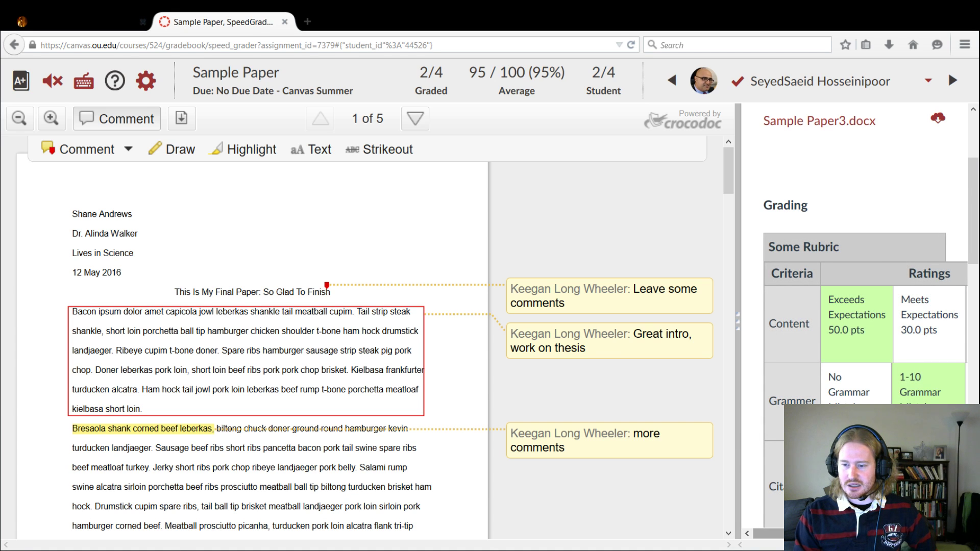
left_click_drag(737, 322, 409, 330)
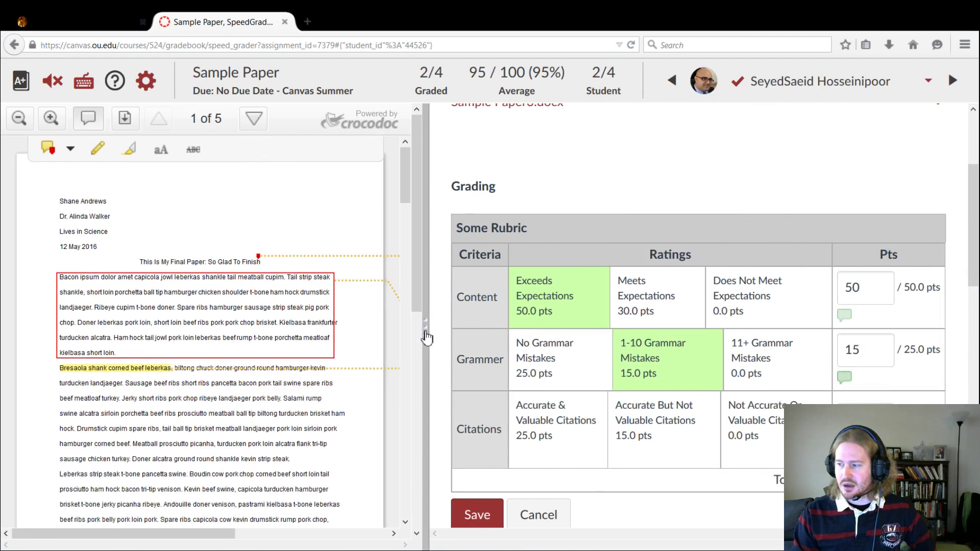
- Rate Content as Meets Expectations, Grammer as No Grammar Mistakes and Citations as Accurate But Not Valuable Citations in the rubric
scroll(661, 309, "down", 1)
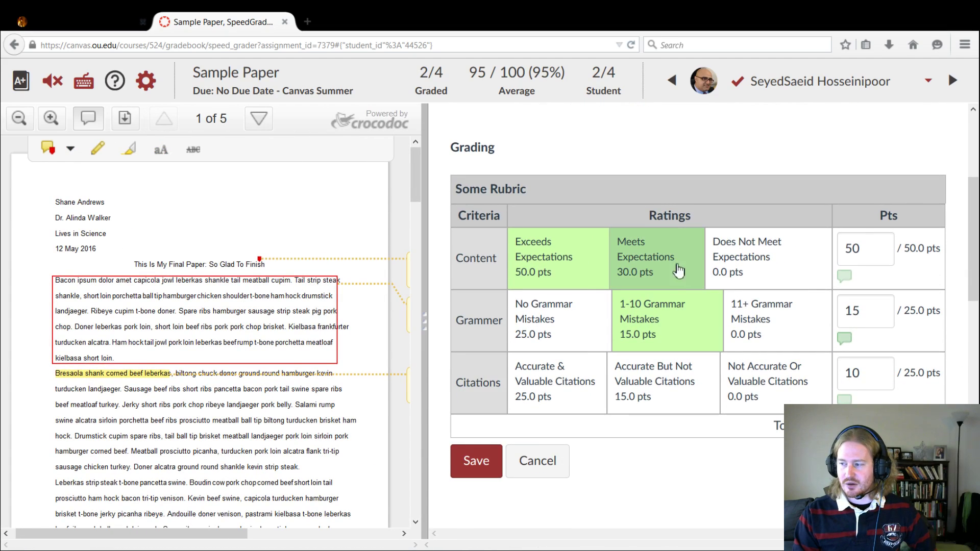
scroll(653, 240, "down", 1)
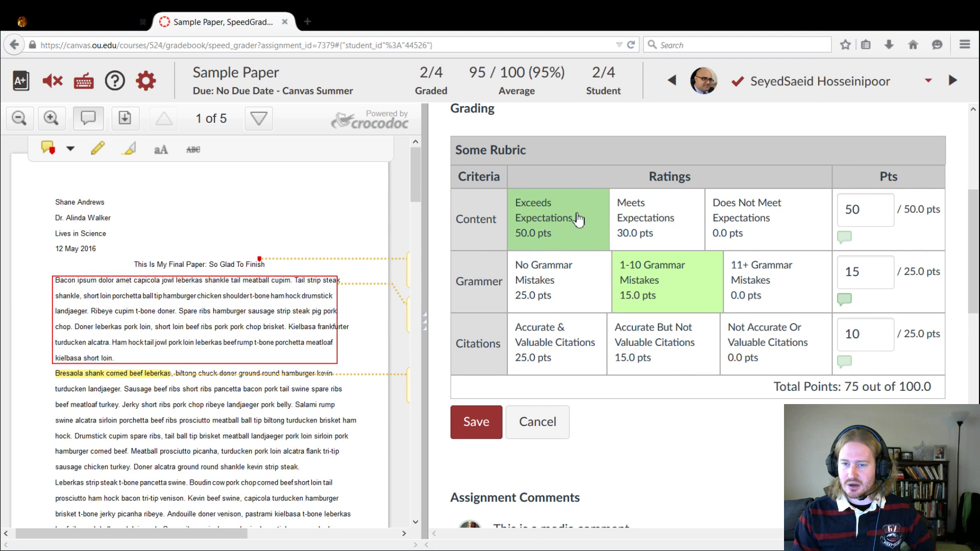
left_click(636, 220)
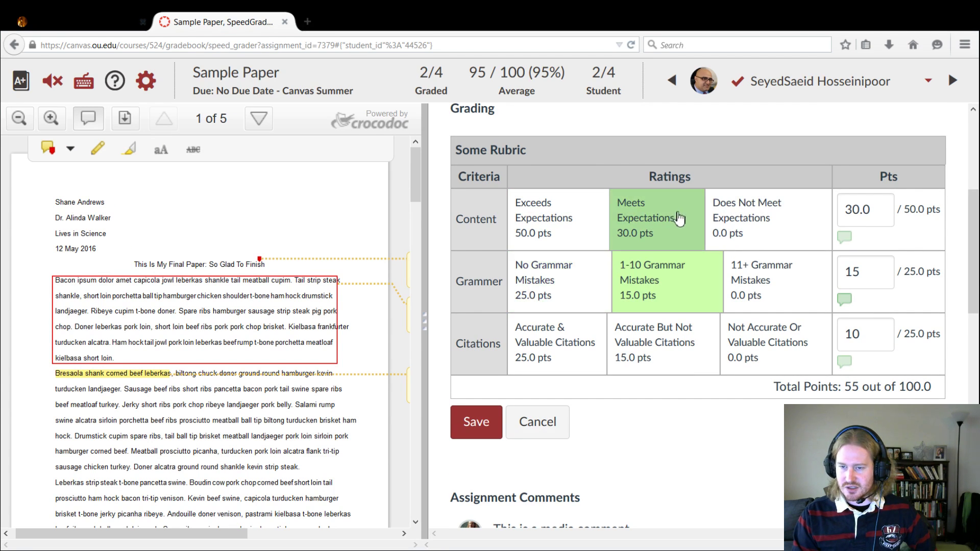
left_click(577, 299)
left_click(681, 368)
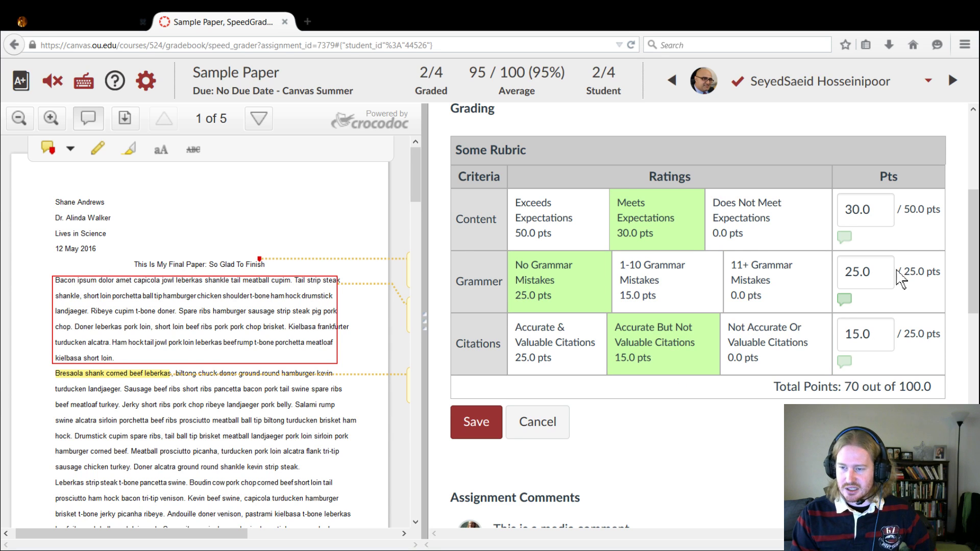
- Override the Citations criterion's points with 20 and save the rubric assessment
left_click_drag(861, 334, 847, 331)
type("20")
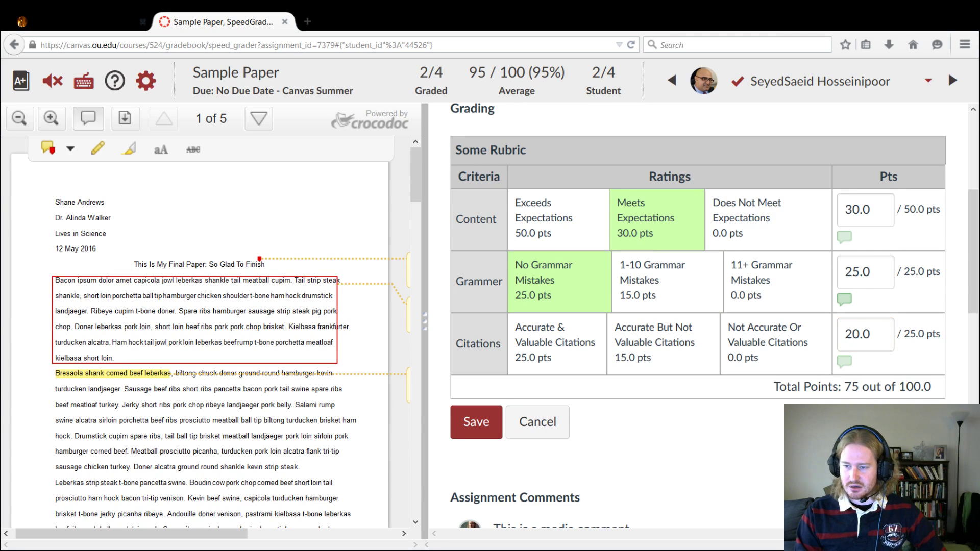
left_click_drag(845, 387, 937, 392)
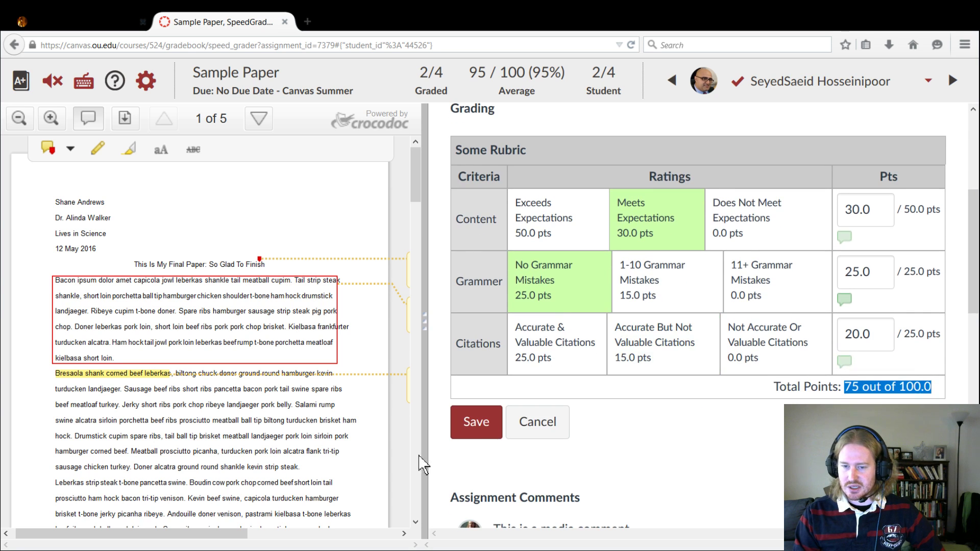
left_click(468, 433)
- Set the second student's Sample Paper grade to 75 out of 100 to match the rubric total
scroll(750, 413, "down", 2)
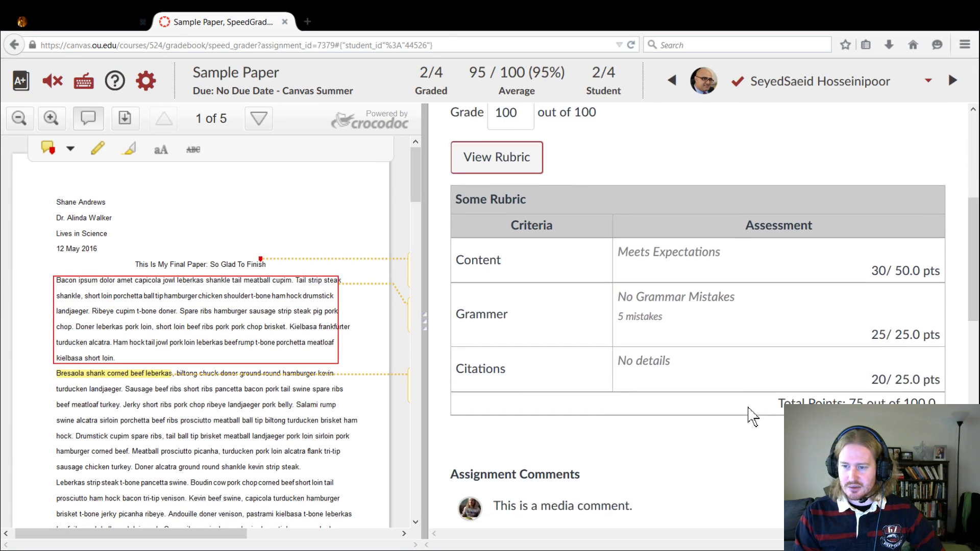
scroll(880, 337, "up", 1)
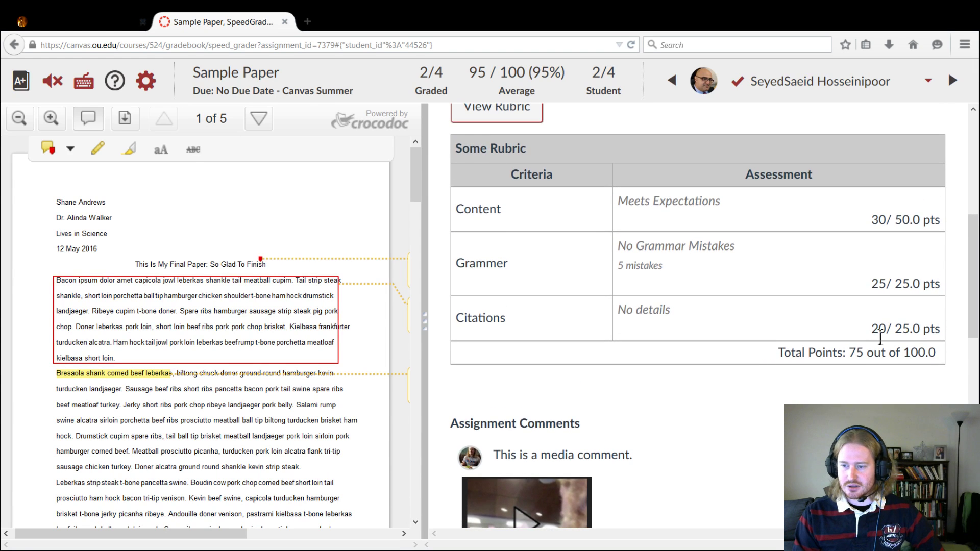
scroll(691, 332, "up", 3)
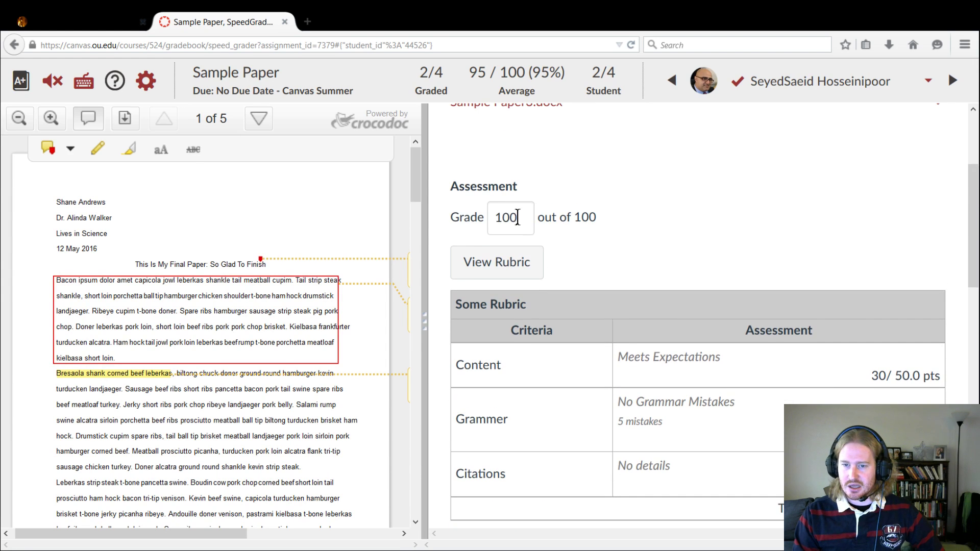
left_click_drag(518, 218, 463, 234)
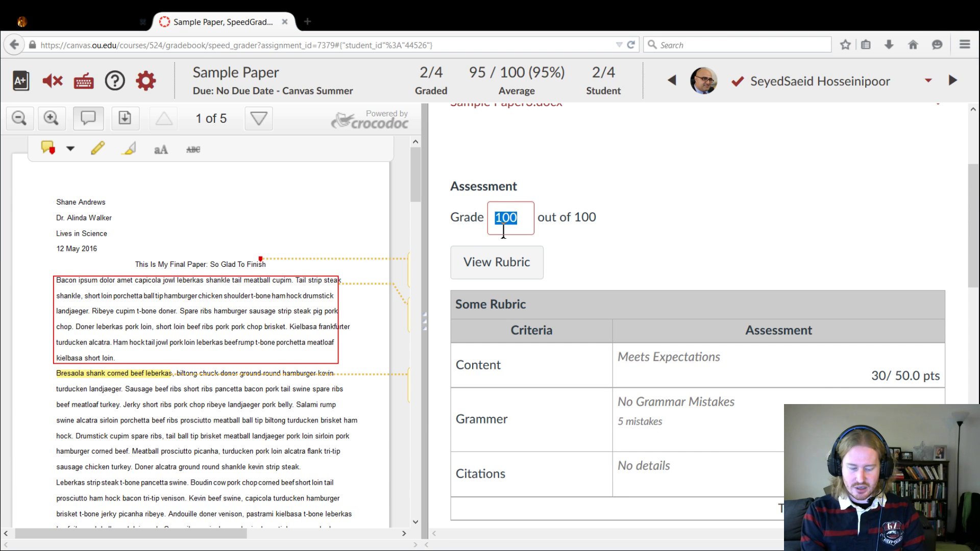
type("75")
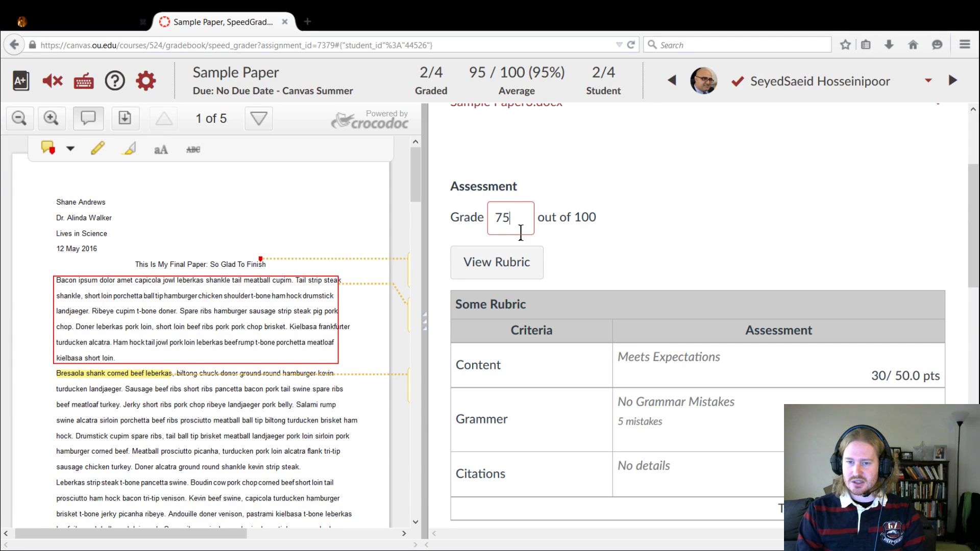
key("Return")
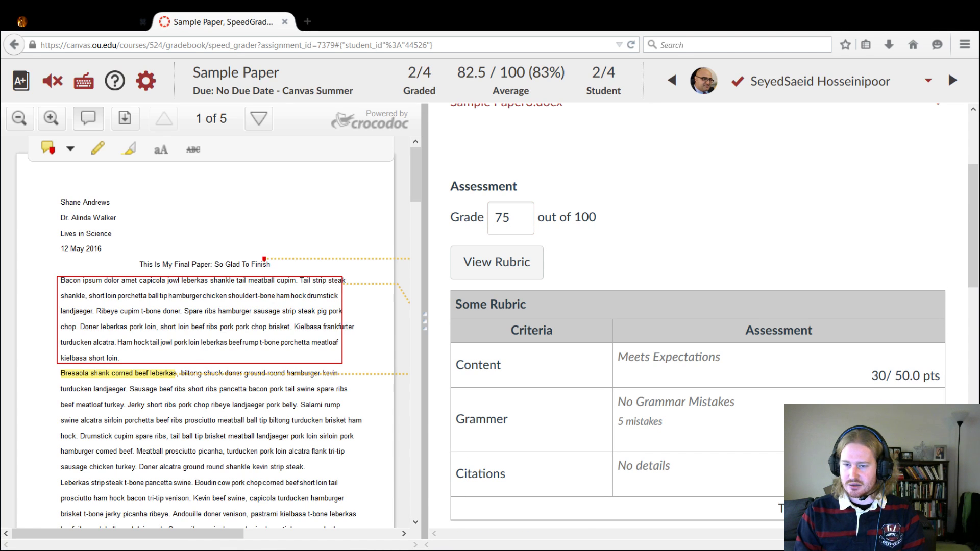
- Narrow the grading pane so the annotated paper and its margin comments get more room
scroll(700, 311, "down", 3)
scroll(681, 312, "up", 2)
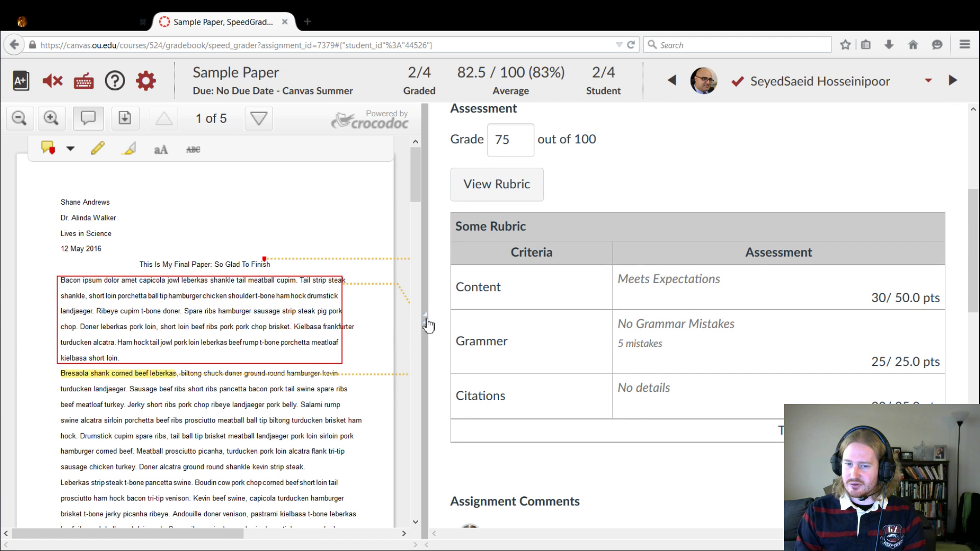
left_click_drag(428, 324, 651, 290)
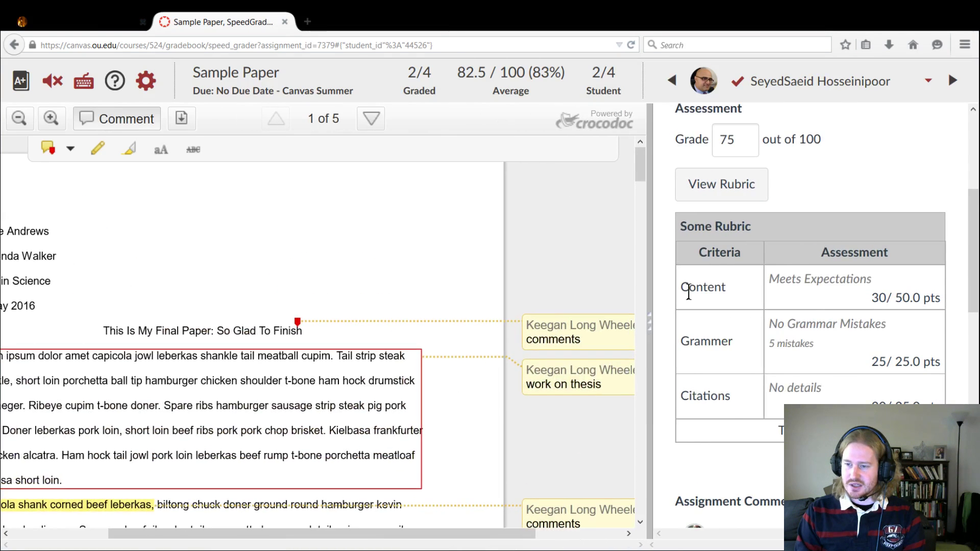
- Look over the submitted files, the completed rubric assessment and the existing assignment comments for this submission
scroll(764, 226, "up", 5)
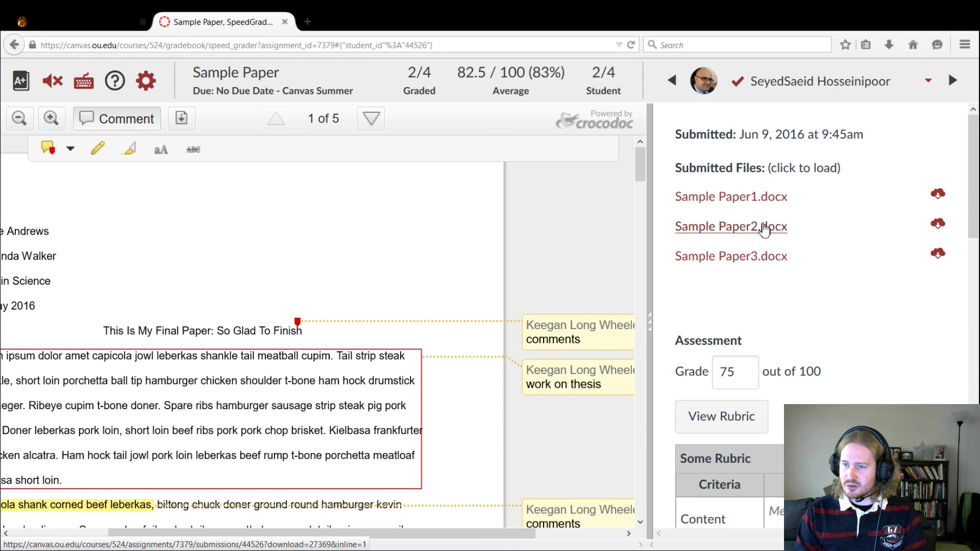
scroll(763, 227, "down", 2)
scroll(764, 230, "down", 6)
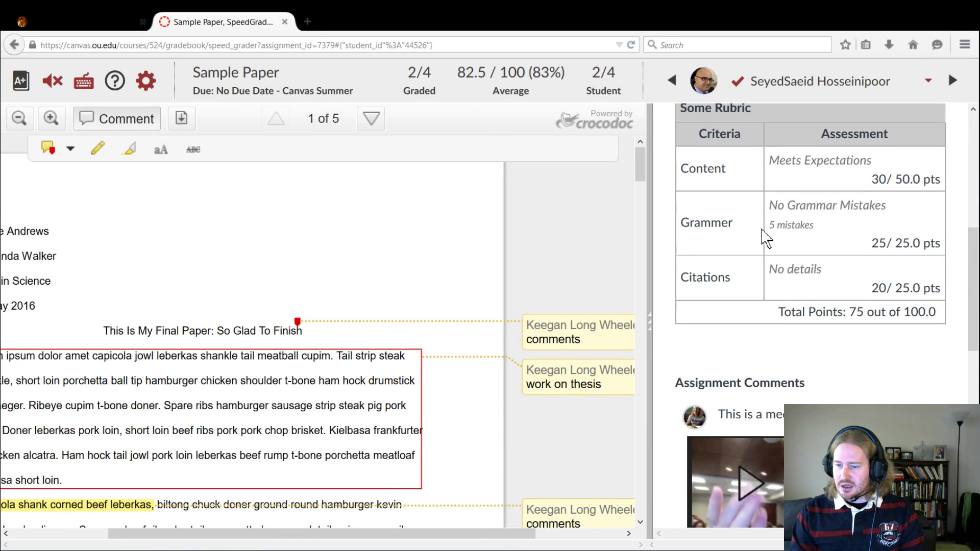
scroll(764, 236, "down", 3)
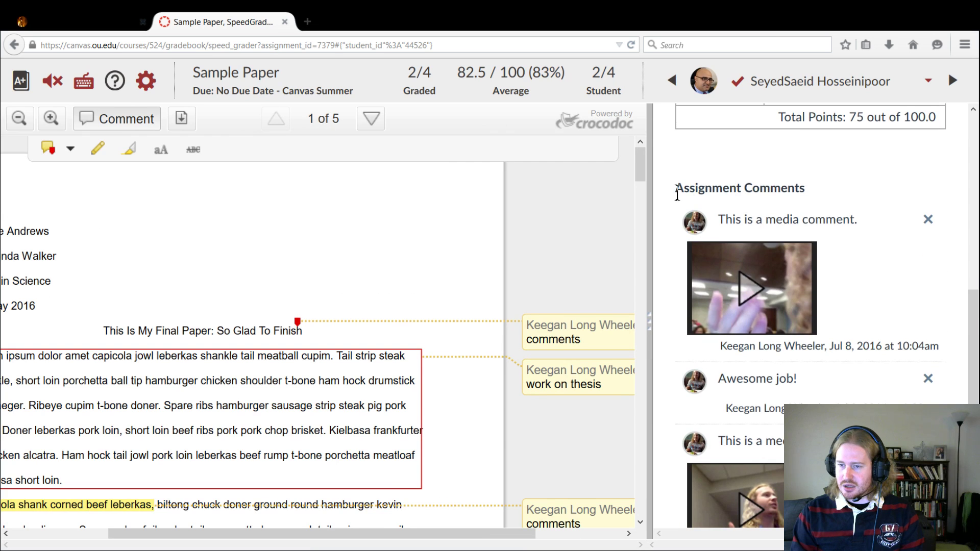
left_click_drag(673, 190, 842, 190)
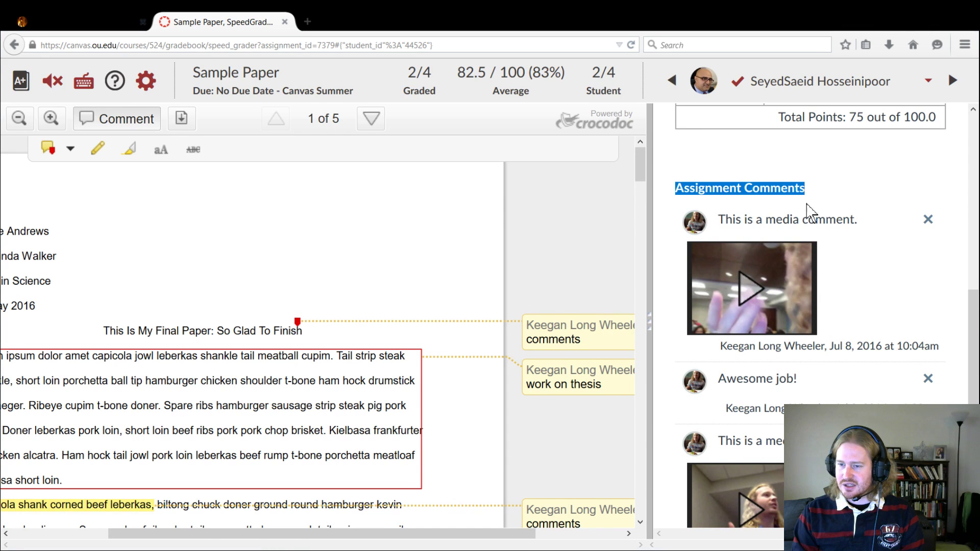
scroll(831, 253, "down", 6)
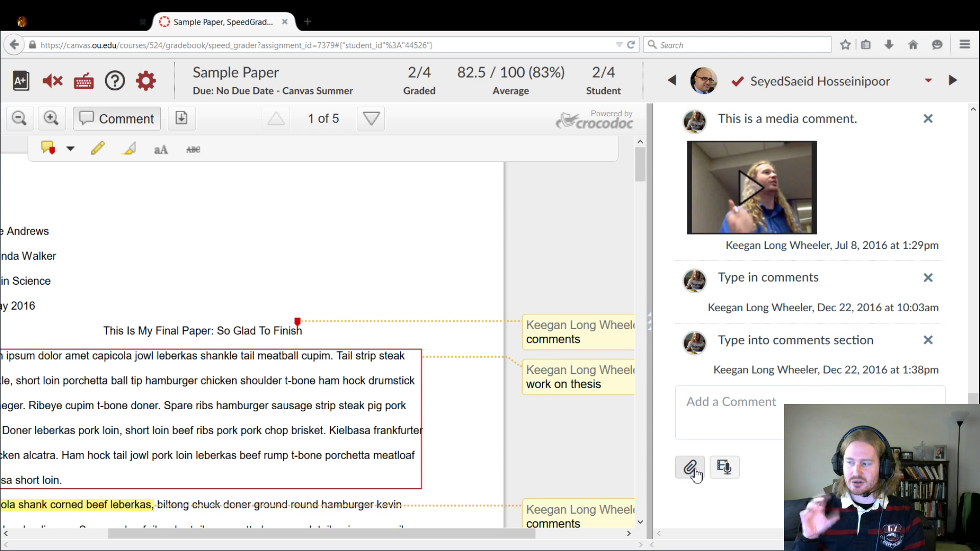
- Submit the assignment comment "Leave comments here for your students" on this submission
left_click(694, 412)
type("Te")
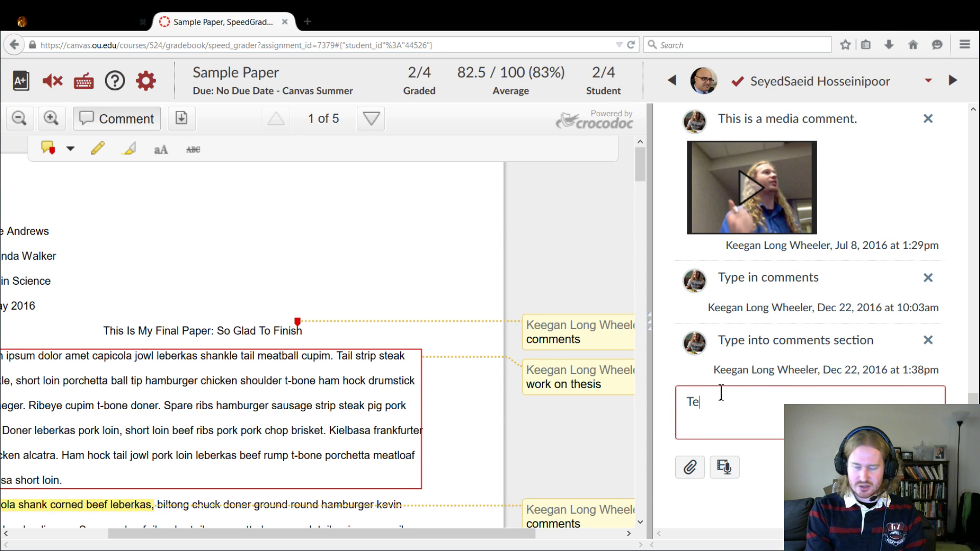
type("xt")
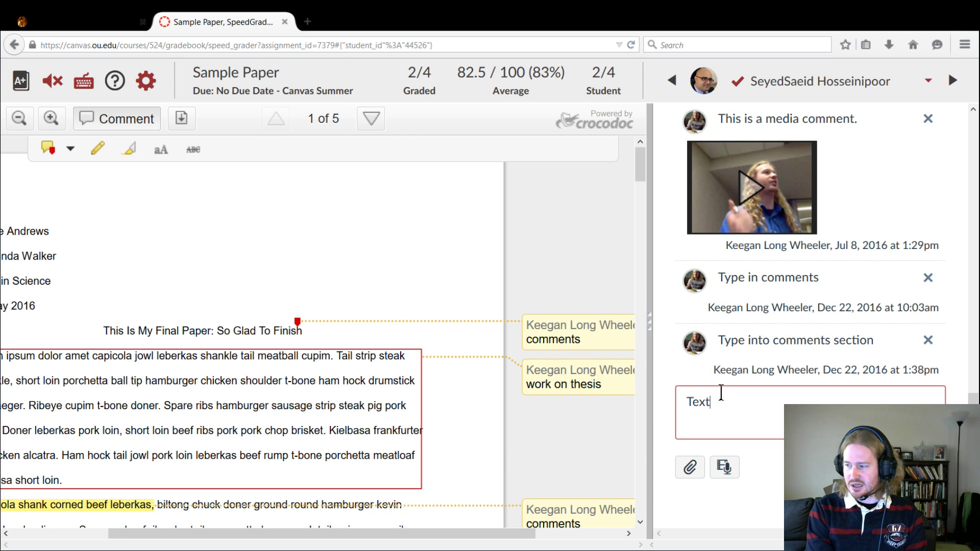
key("BackSpace")
key("BackSpace")
key("BackSpace")
key("BackSpace")
type("L")
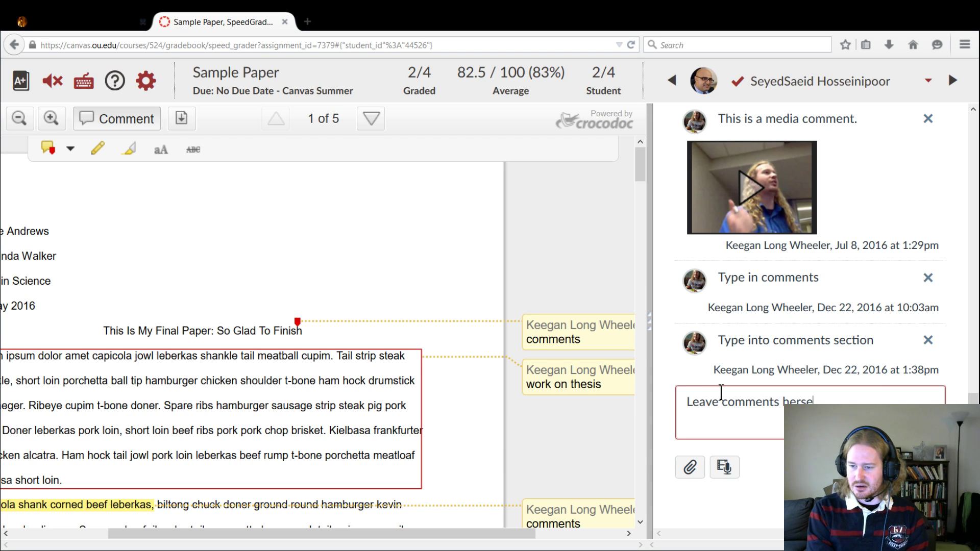
type("eave comments here for your students")
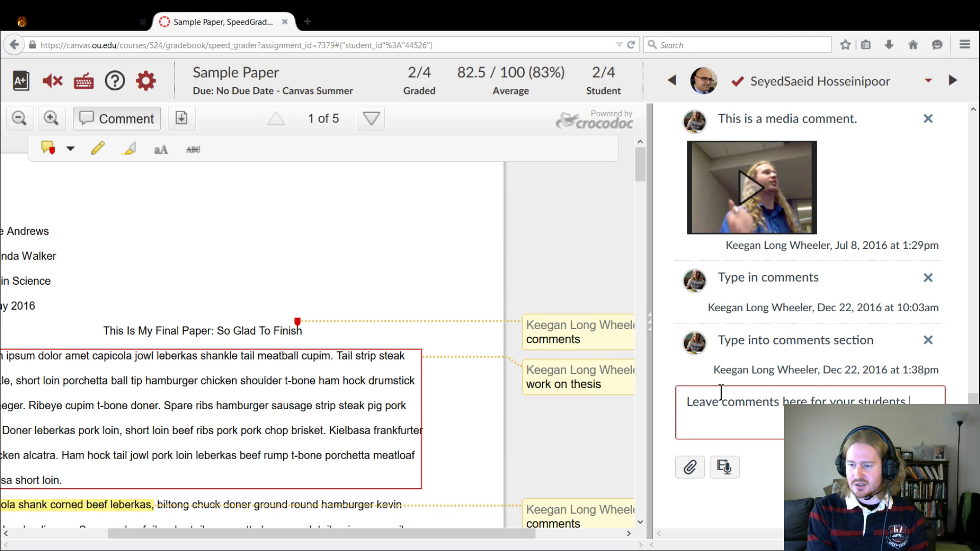
key("BackSpace")
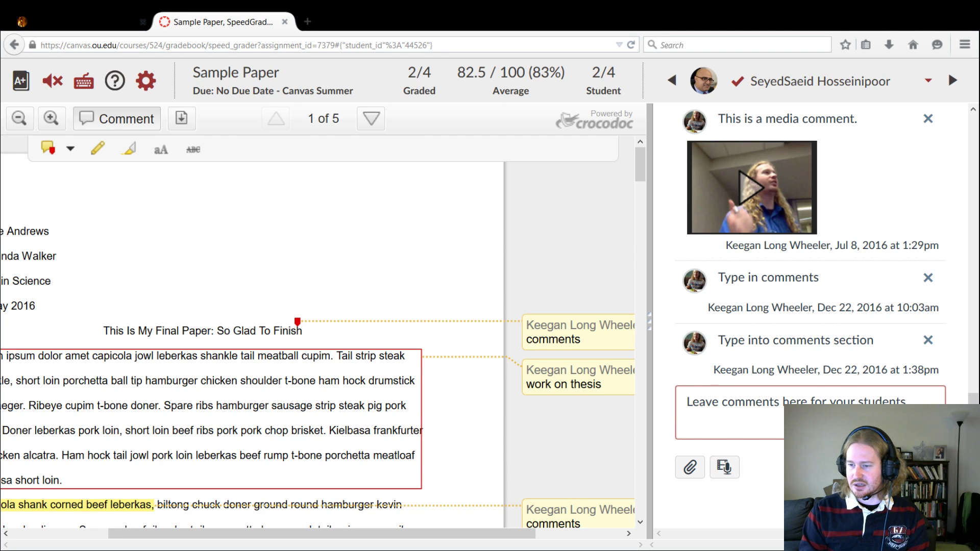
key("Return")
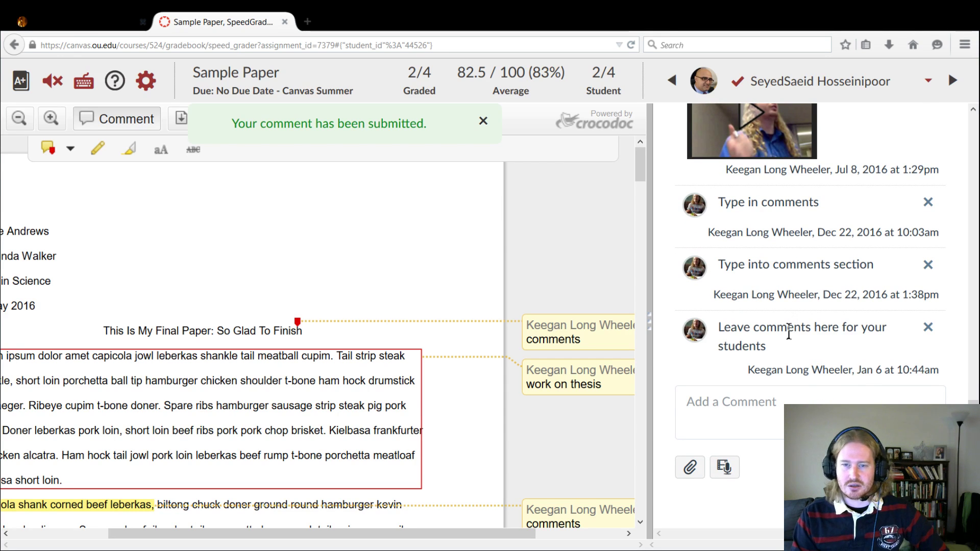
- View the list of students with their grading status, and close it without switching students
left_click(929, 82)
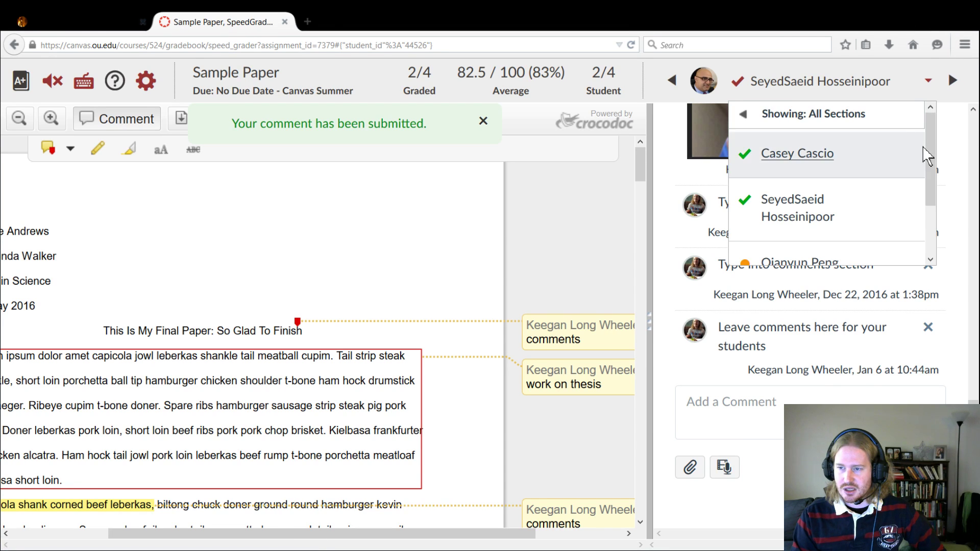
mouse_move(928, 153)
left_mouse_down()
mouse_move(932, 196)
mouse_move(930, 158)
left_mouse_up()
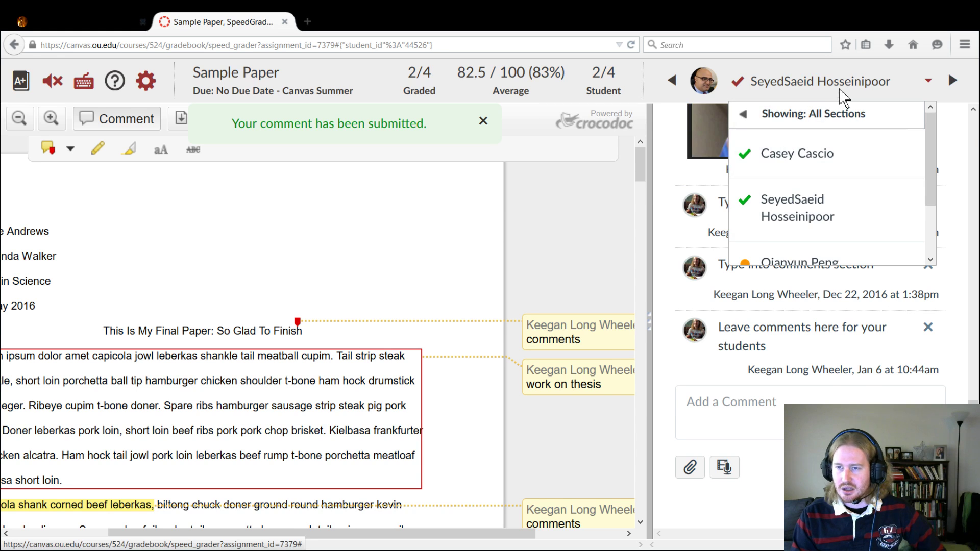
left_click(914, 88)
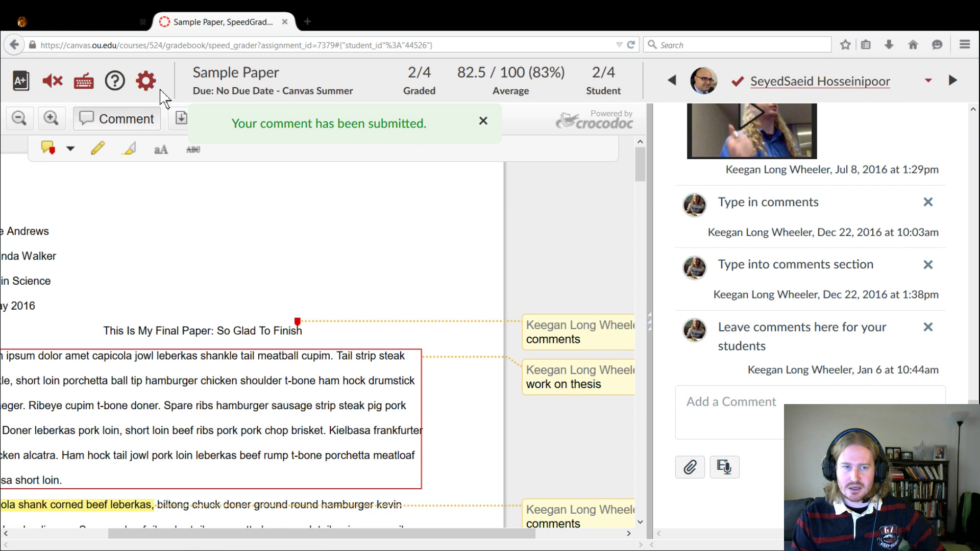
- Dismiss the comment notification and unmute the Sample Paper assignment
left_click(483, 123)
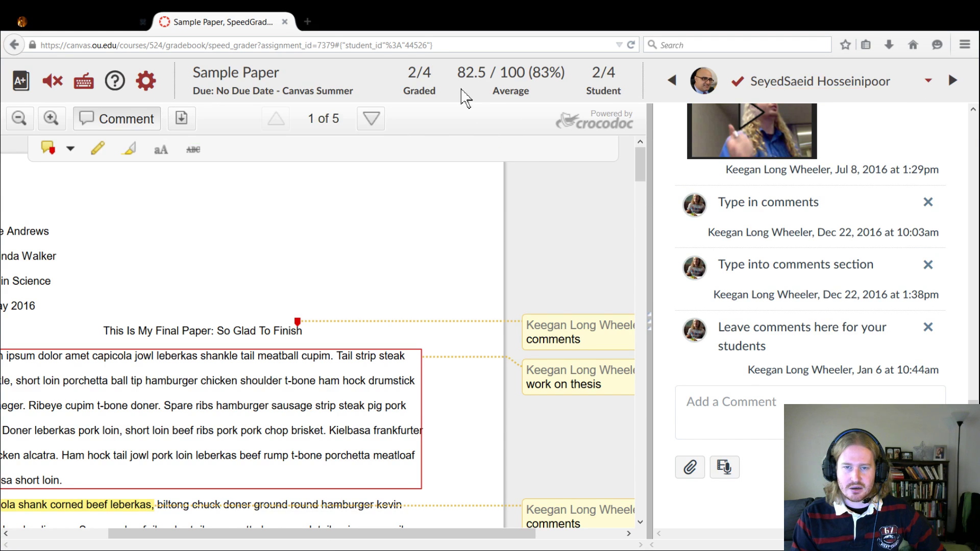
left_click(53, 89)
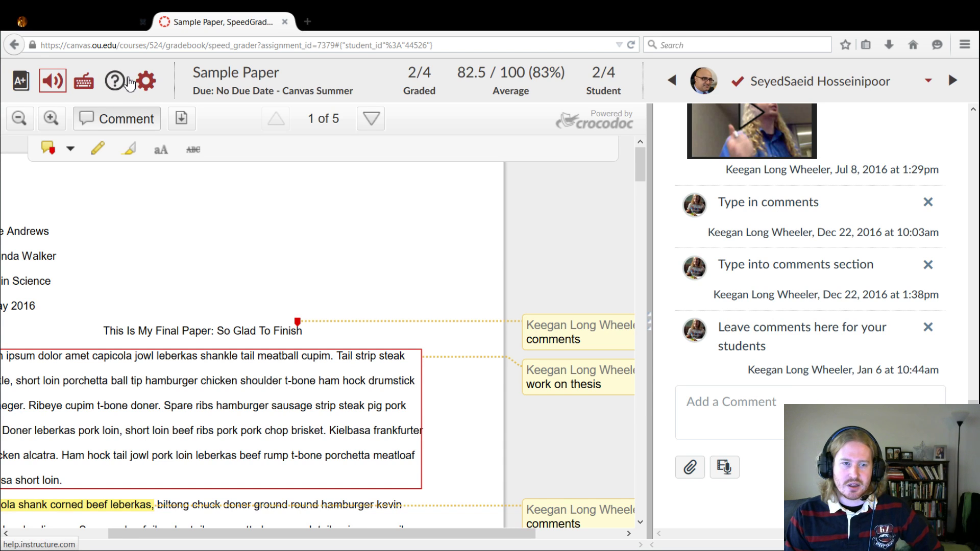
- Return to the gradebook and check the students' grades in the Sample Paper column
left_click(22, 87)
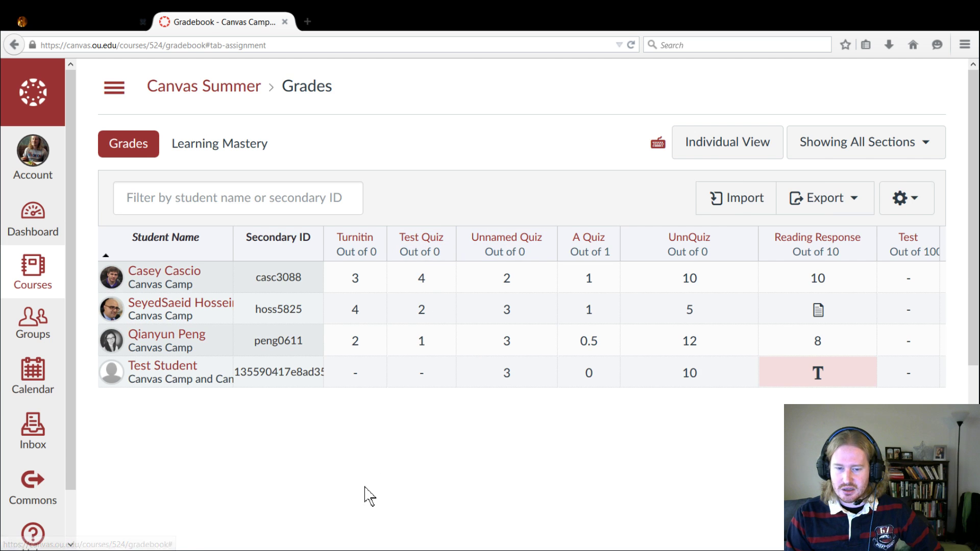
scroll(521, 435, "down", 4)
scroll(517, 428, "up", 4)
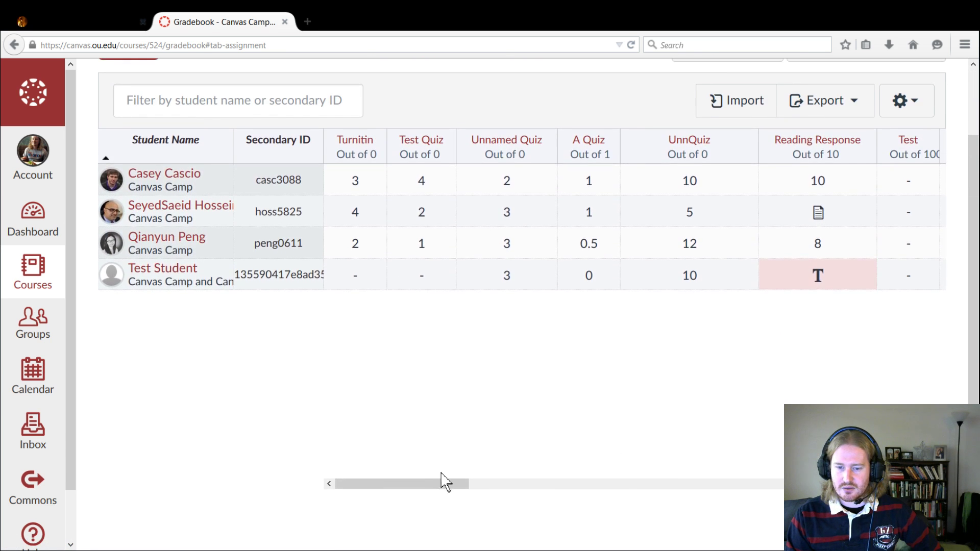
left_click_drag(442, 482, 704, 453)
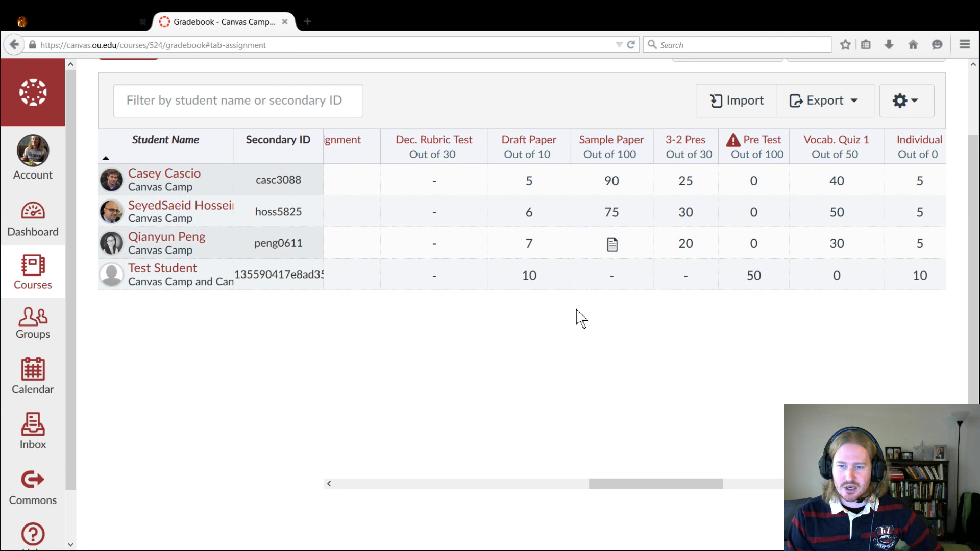
mouse_move(619, 225)
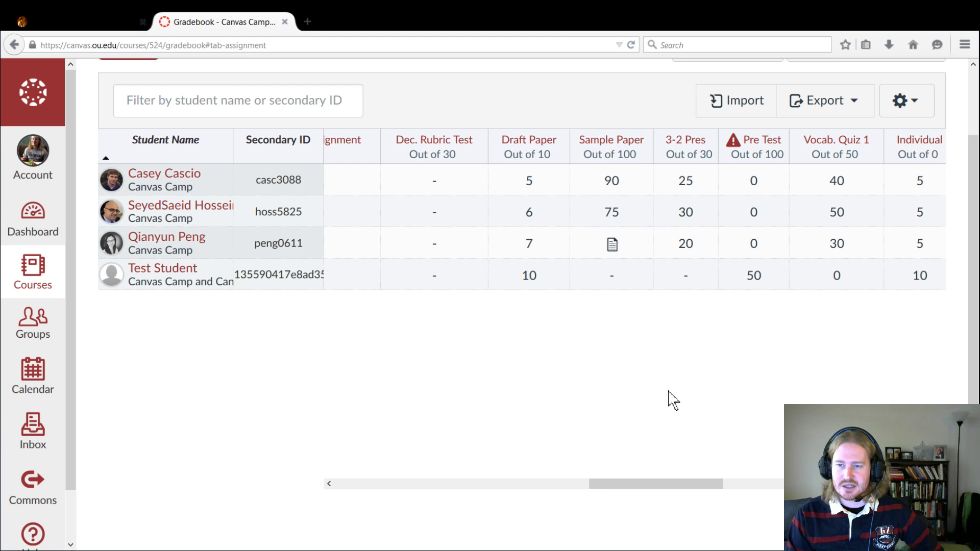
scroll(702, 356, "up", 3)
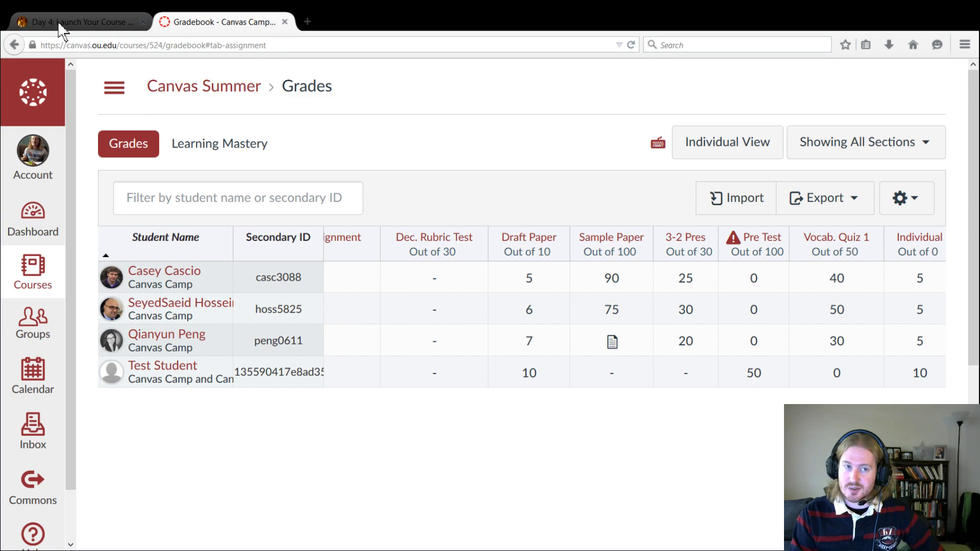
- Find the gradebook guidance on the Canvas Camp Day 4 page and open its guide on curving grades
left_click(59, 24)
scroll(344, 212, "down", 3)
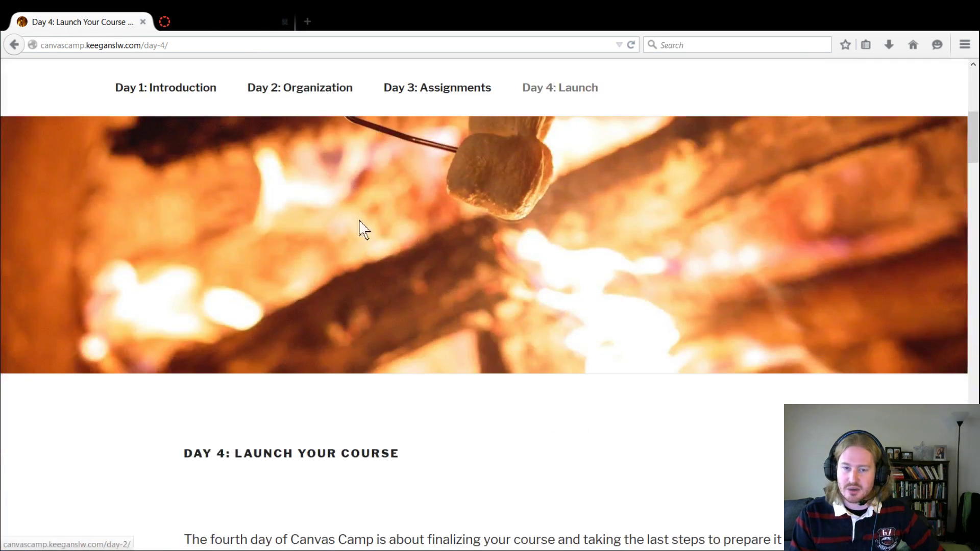
scroll(387, 255, "down", 6)
scroll(449, 323, "down", 6)
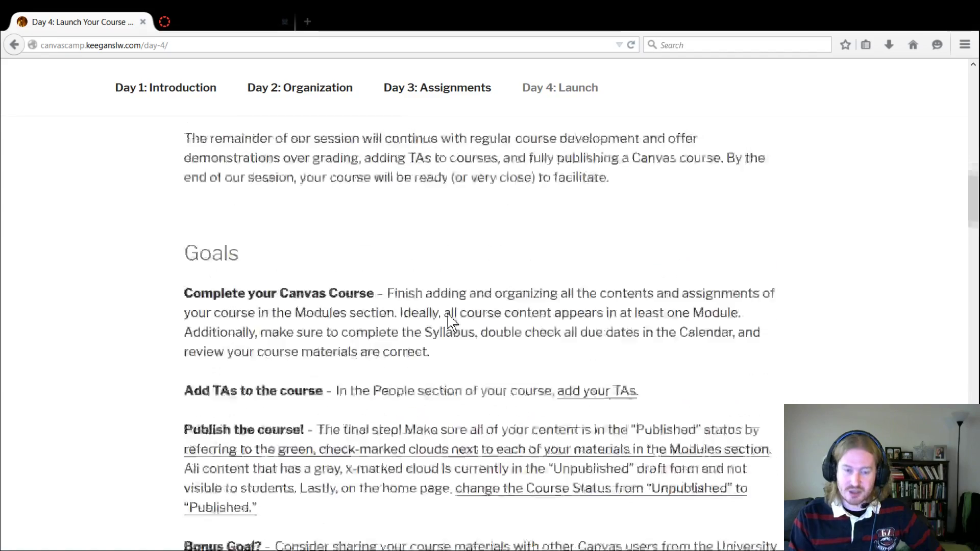
scroll(383, 308, "down", 6)
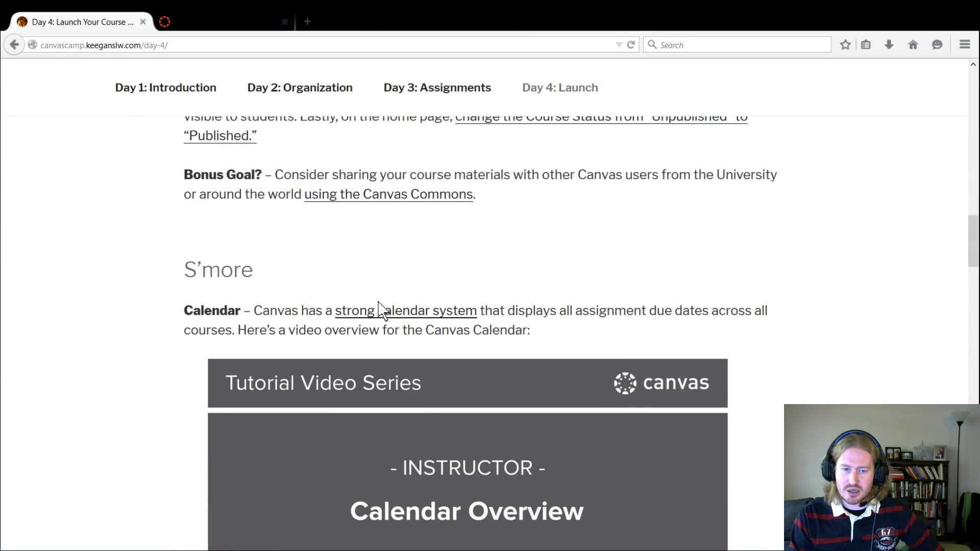
scroll(383, 308, "down", 6)
scroll(386, 313, "down", 6)
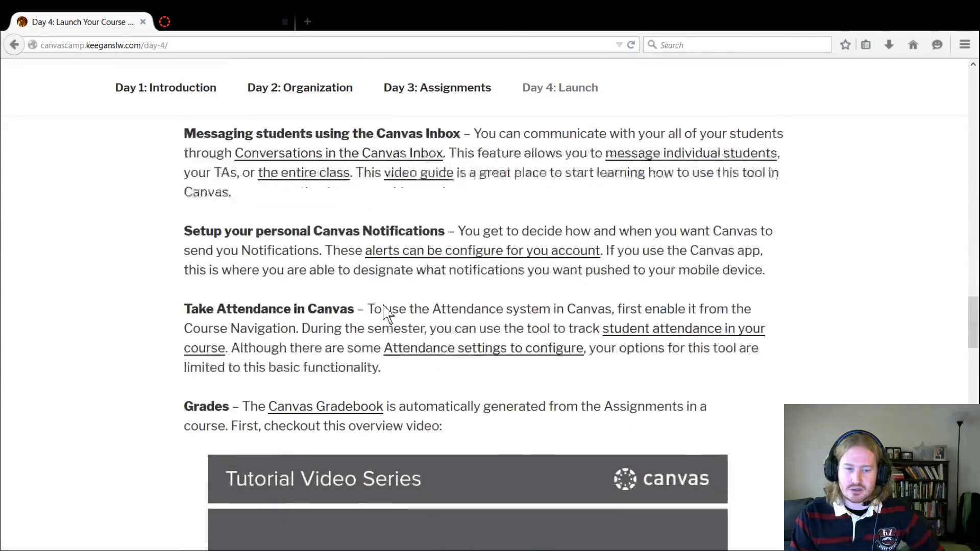
scroll(393, 383, "down", 4)
scroll(387, 327, "down", 5)
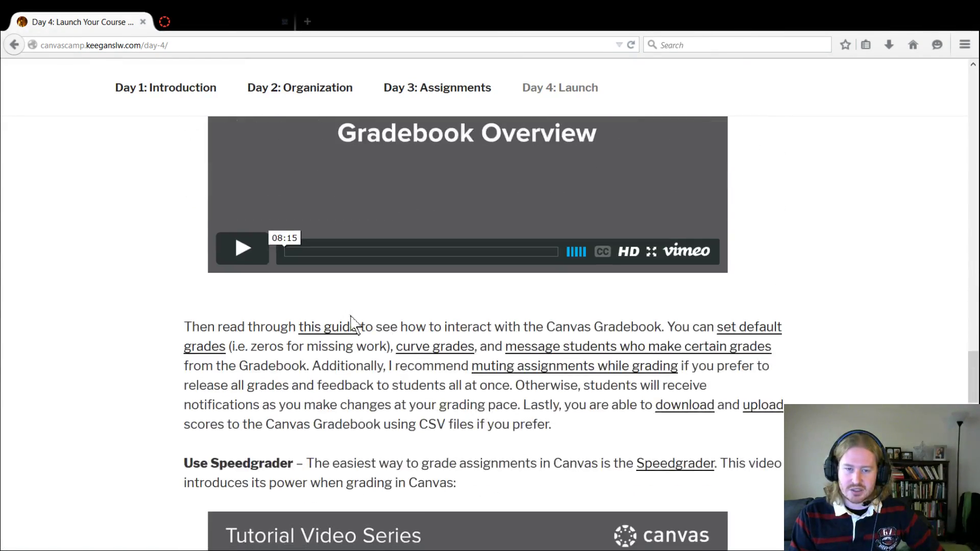
middle_click(430, 352)
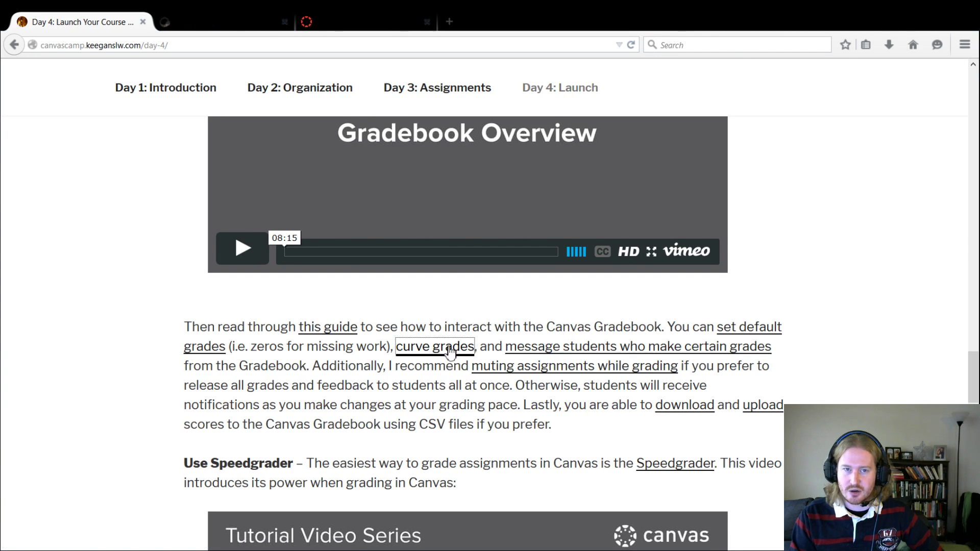
left_click(241, 17)
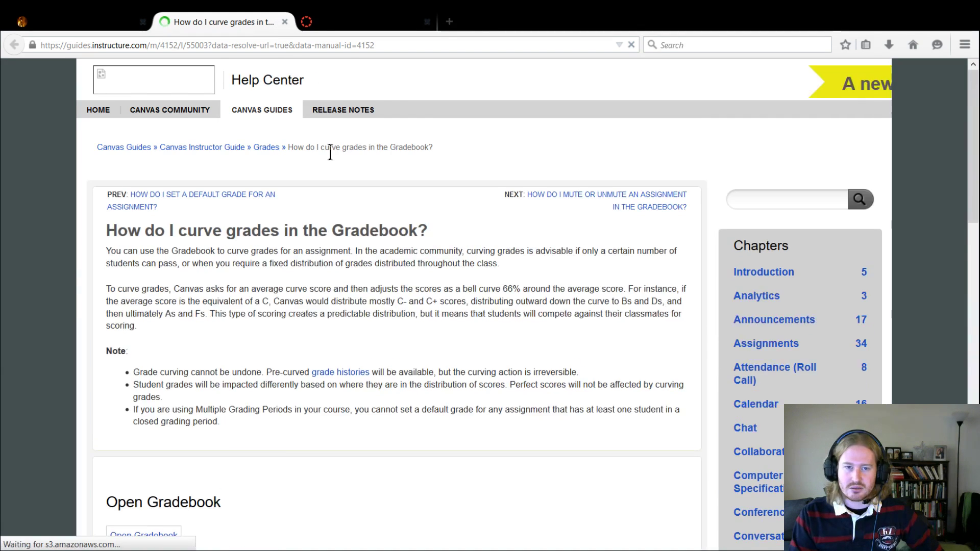
- Read through the guide on curving grades in the Gradebook and close it
scroll(363, 190, "down", 3)
scroll(368, 197, "down", 5)
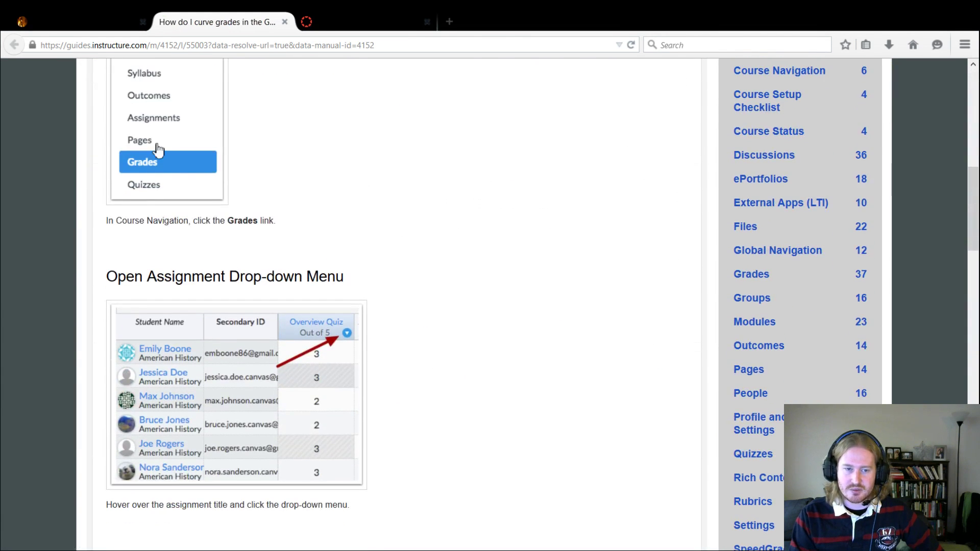
scroll(299, 266, "down", 2)
scroll(299, 266, "down", 6)
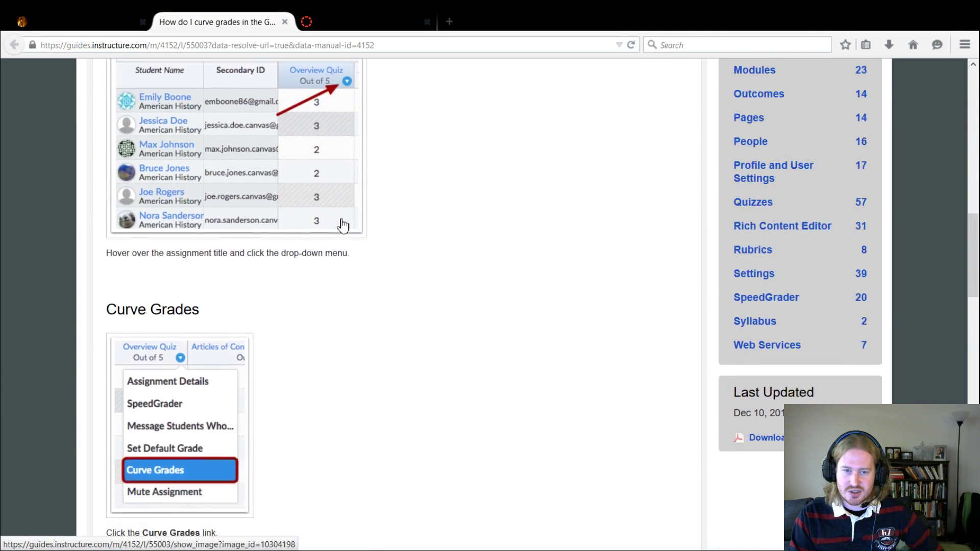
scroll(405, 396, "down", 10)
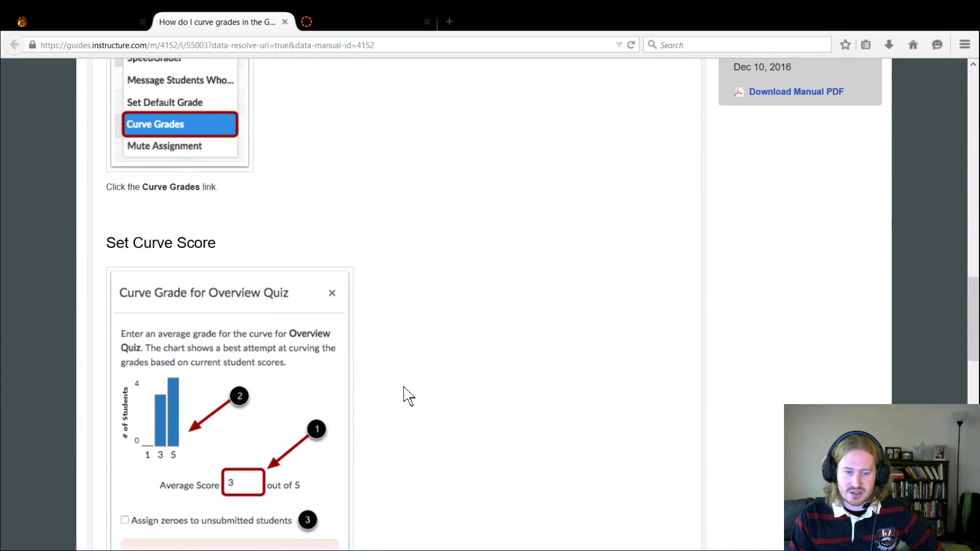
scroll(404, 396, "down", 6)
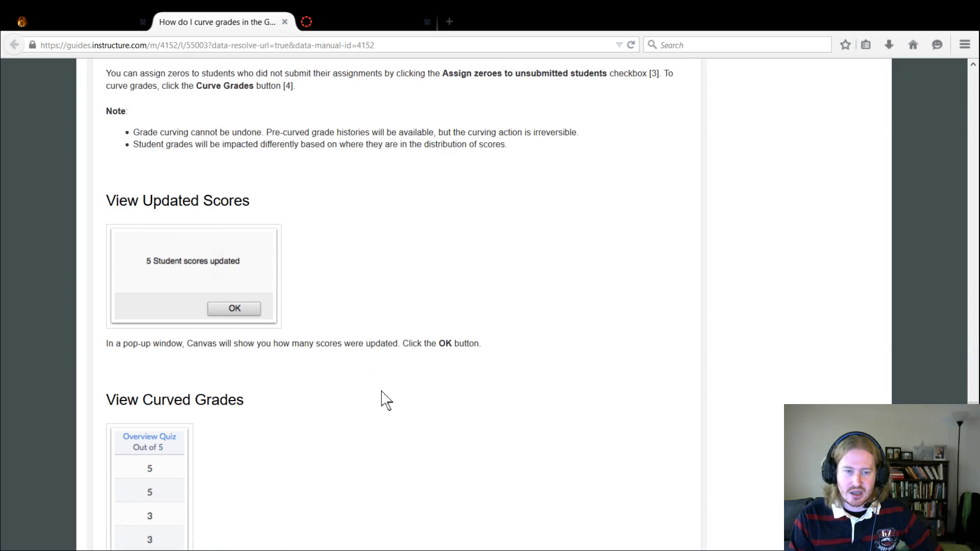
scroll(378, 275, "down", 6)
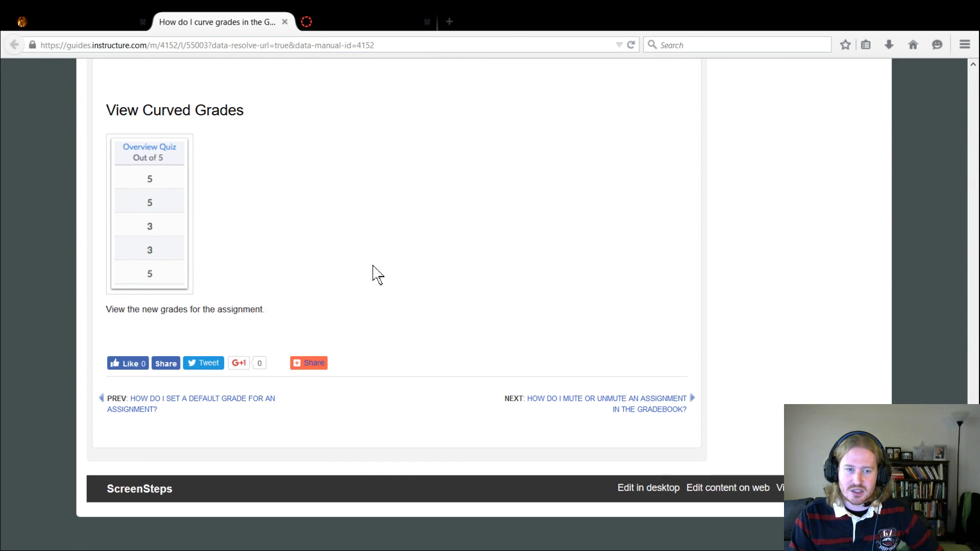
left_click(284, 22)
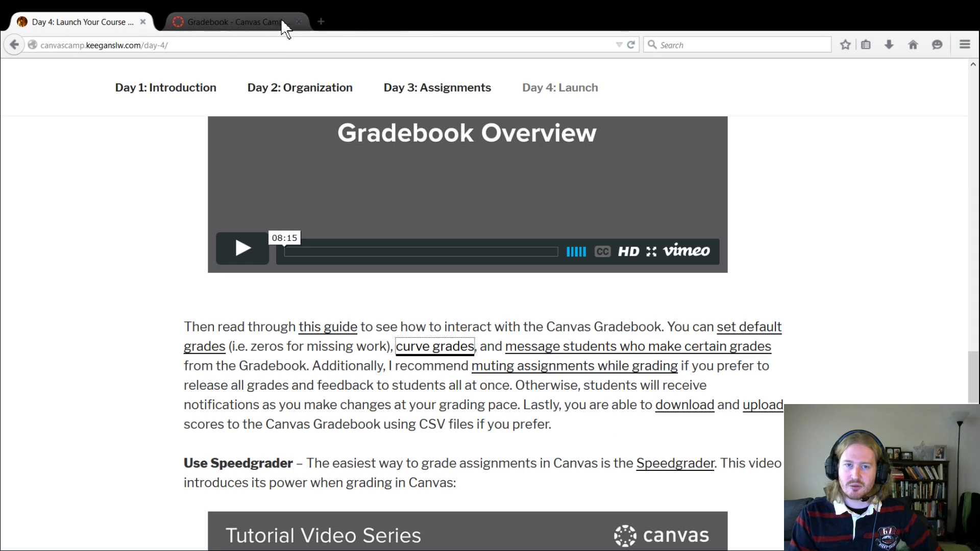
- Return to the Canvas Summer gradebook and open the course's People page
left_click(247, 23)
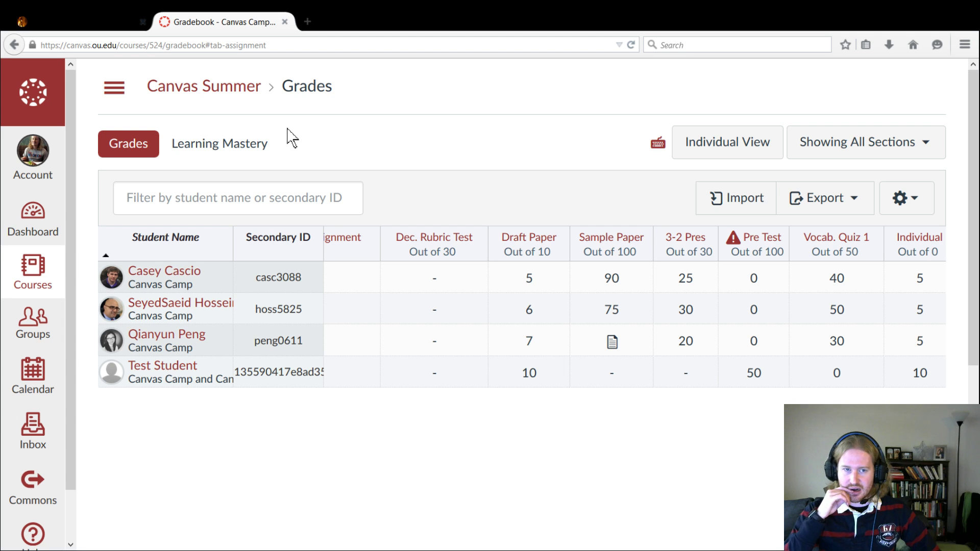
left_click(104, 94)
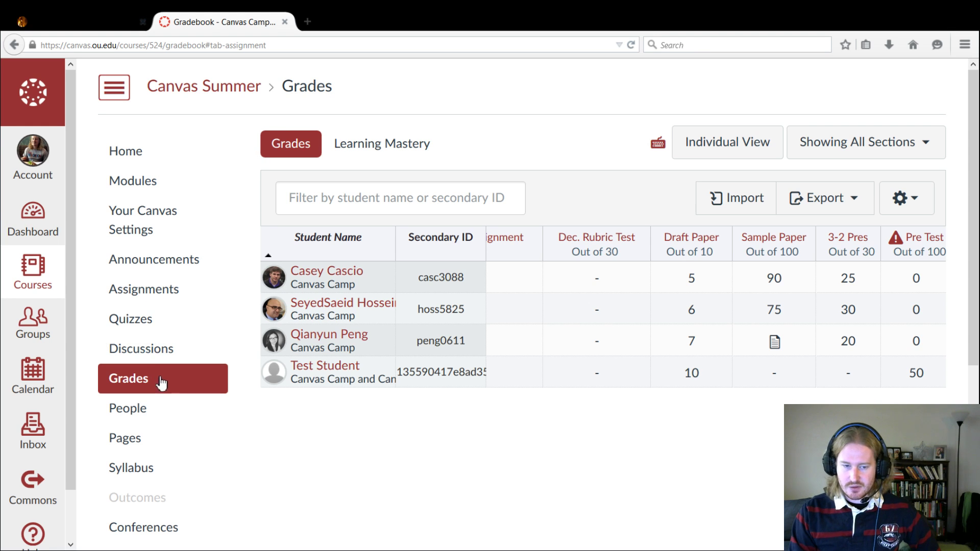
left_click(153, 409)
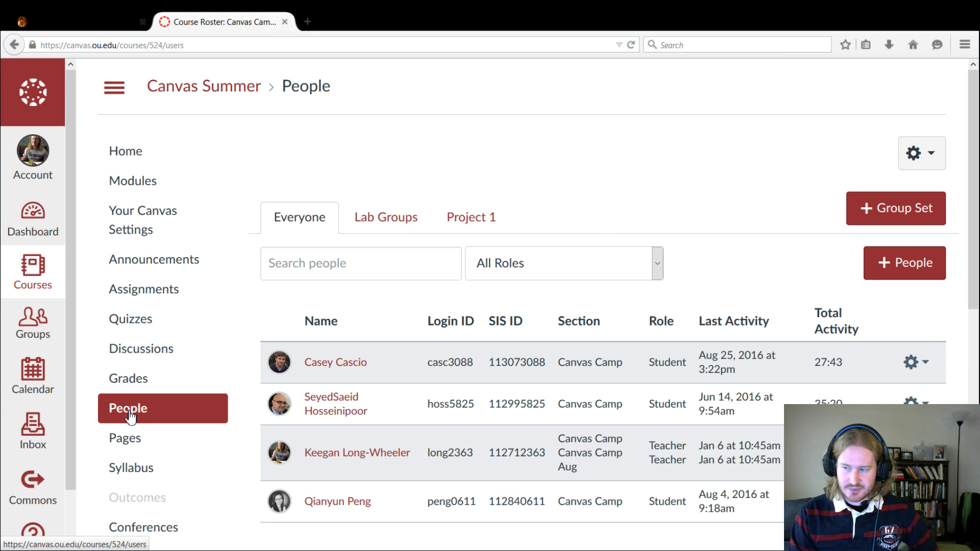
- Start adding a person to the Canvas Camp section by entering their login ID and setting the role to TA
left_click(896, 266)
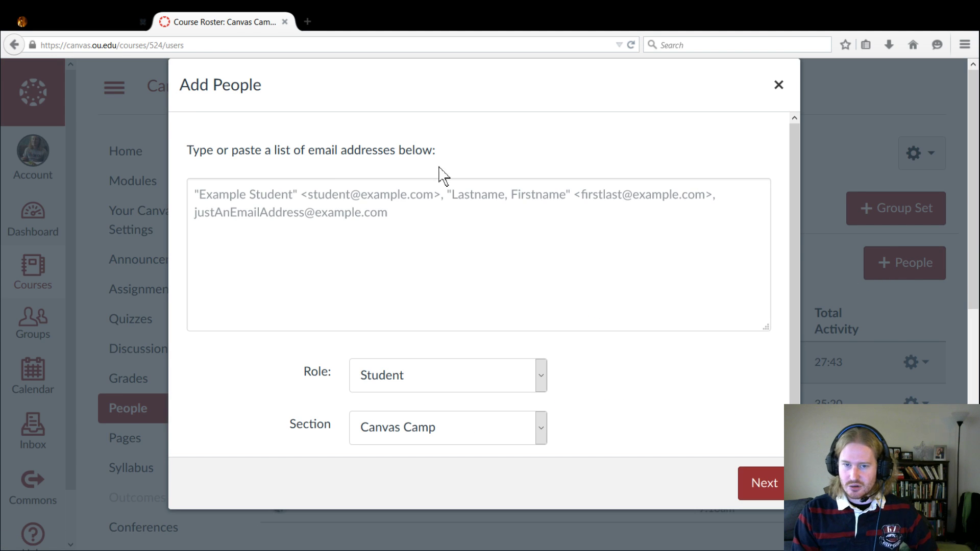
left_click(280, 218)
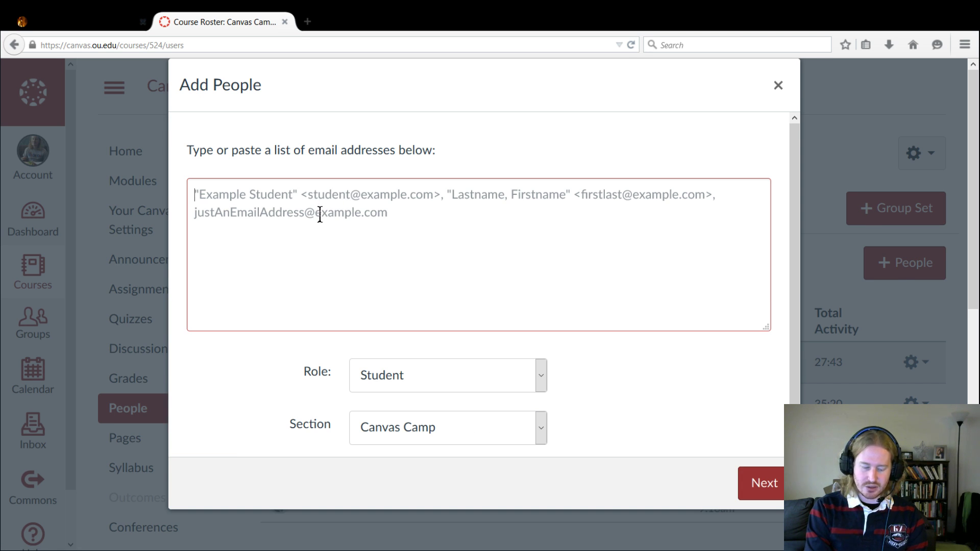
type("long2")
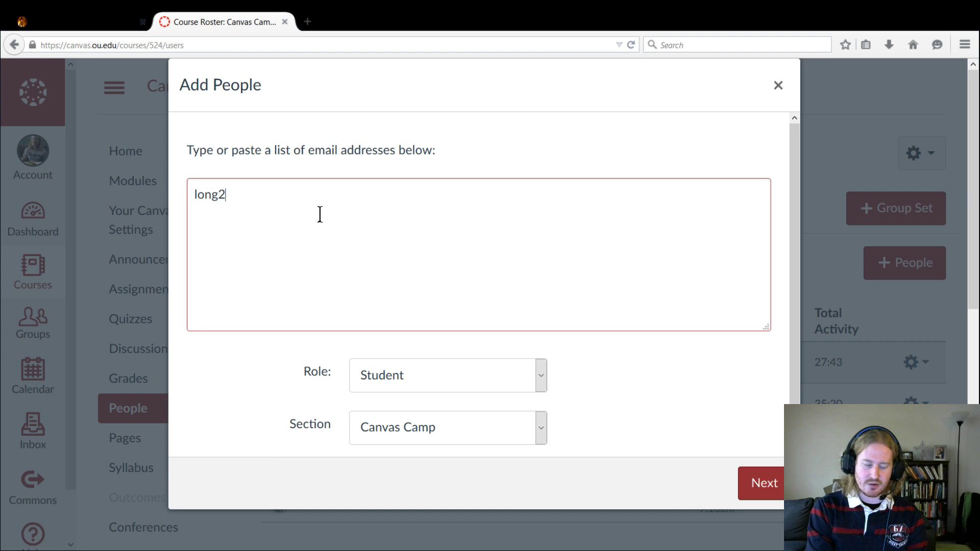
type("363")
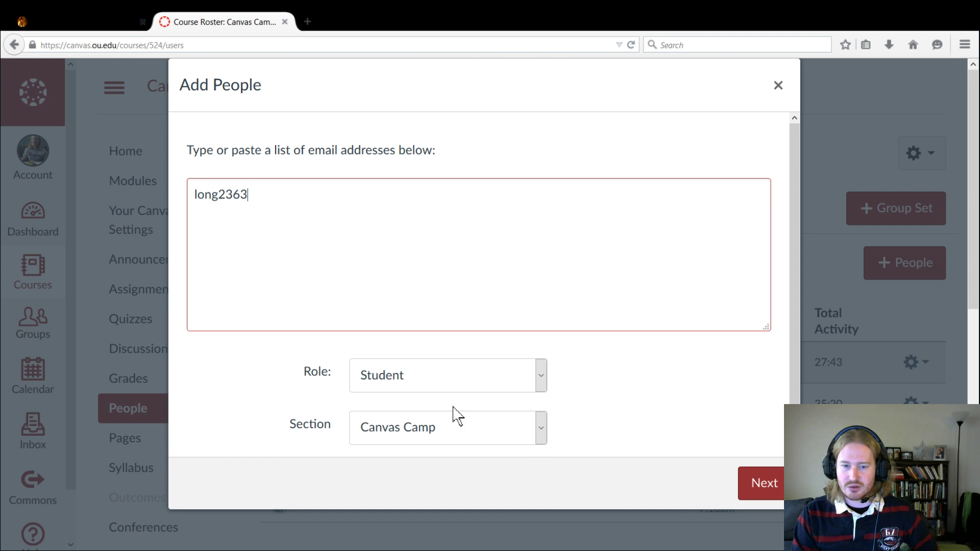
left_click(540, 377)
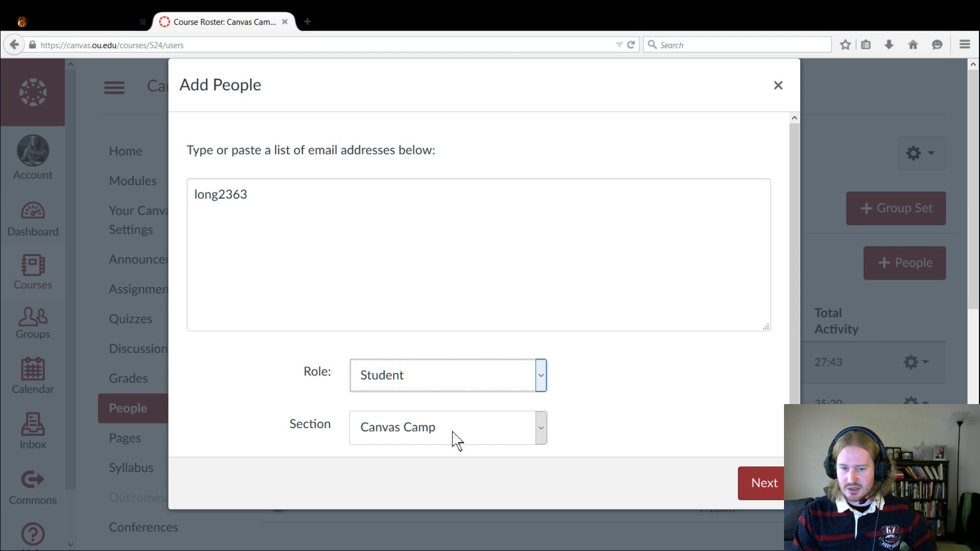
key("Down")
key("Down")
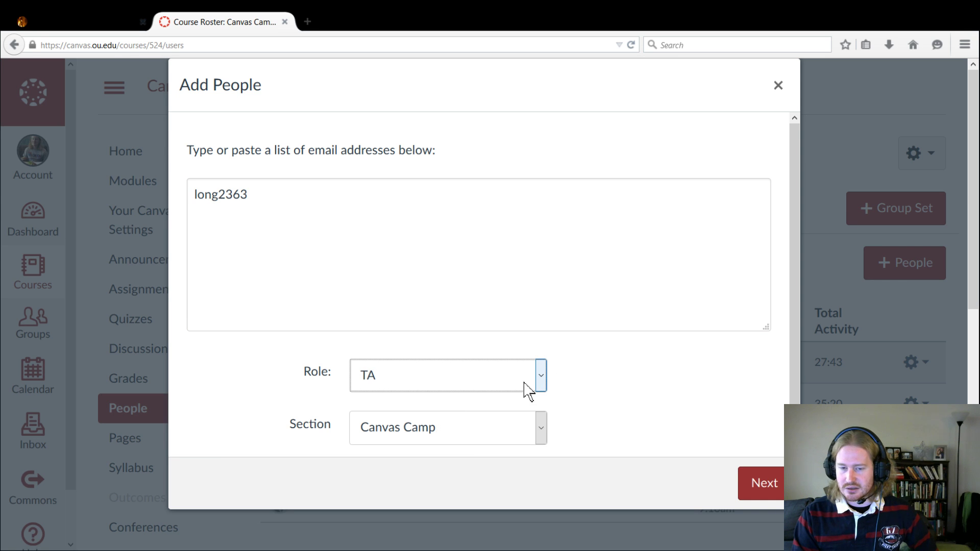
- Validate the login entry and close the Add People dialog without adding the user
left_click(764, 485)
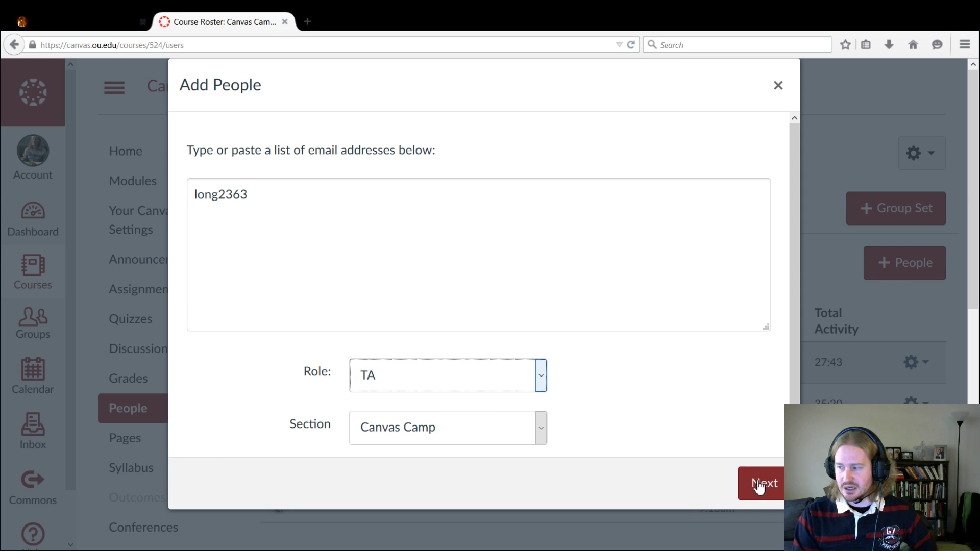
left_click(761, 484)
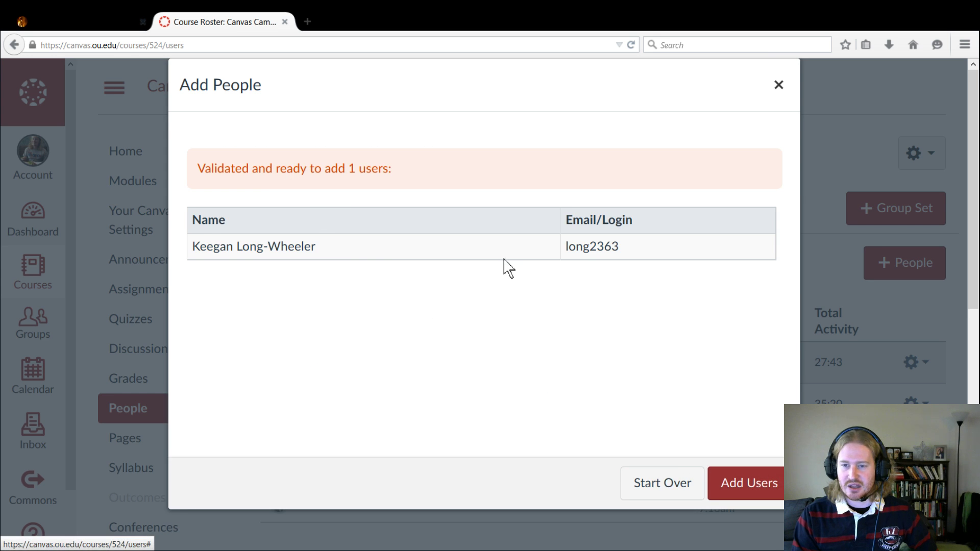
left_click_drag(565, 220, 569, 244)
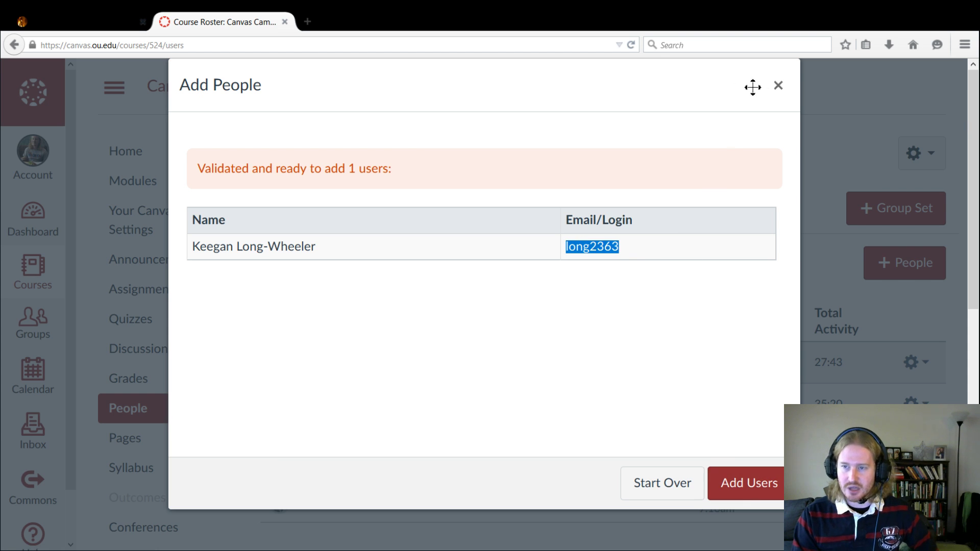
left_click(780, 85)
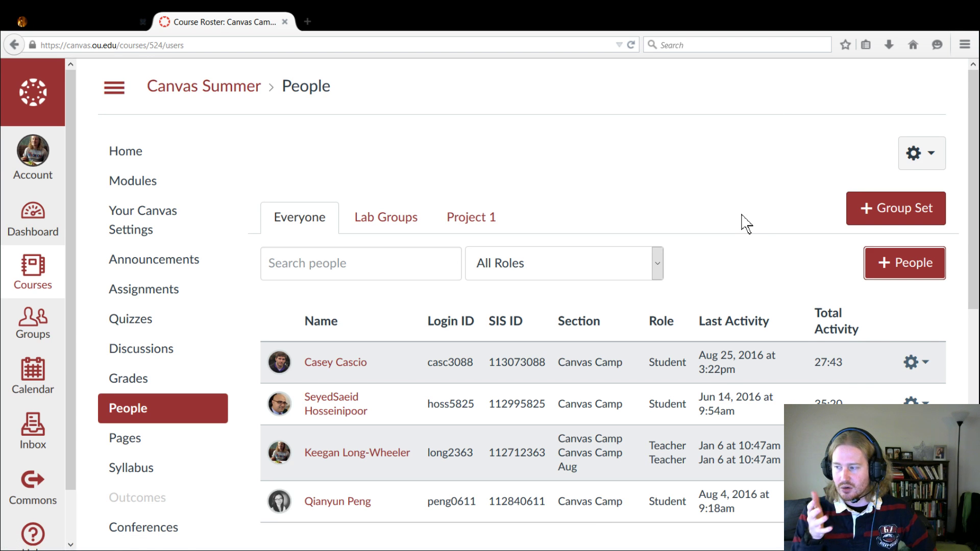
- Open the course's Modules page and review the publishing status of the Week 1 and Week 2 content
scroll(735, 275, "down", 4)
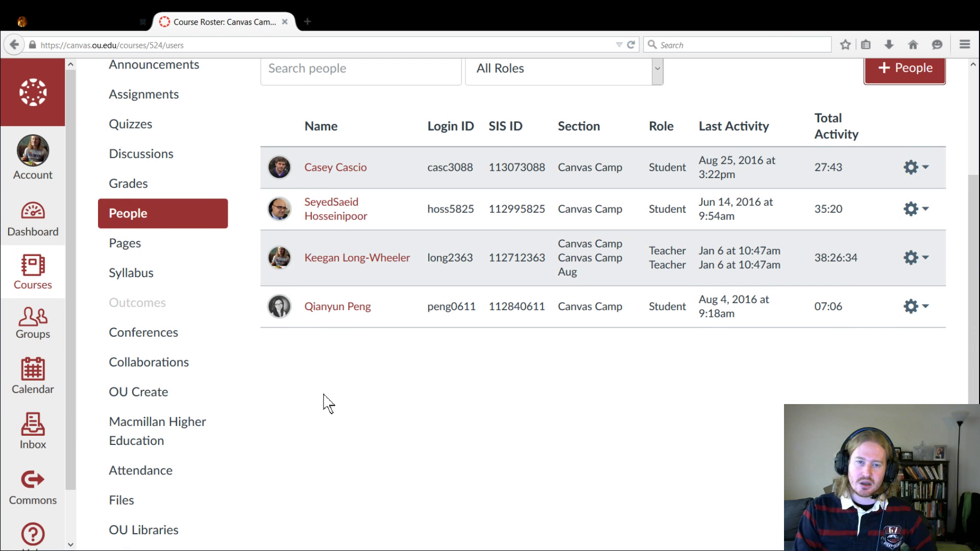
scroll(324, 398, "up", 4)
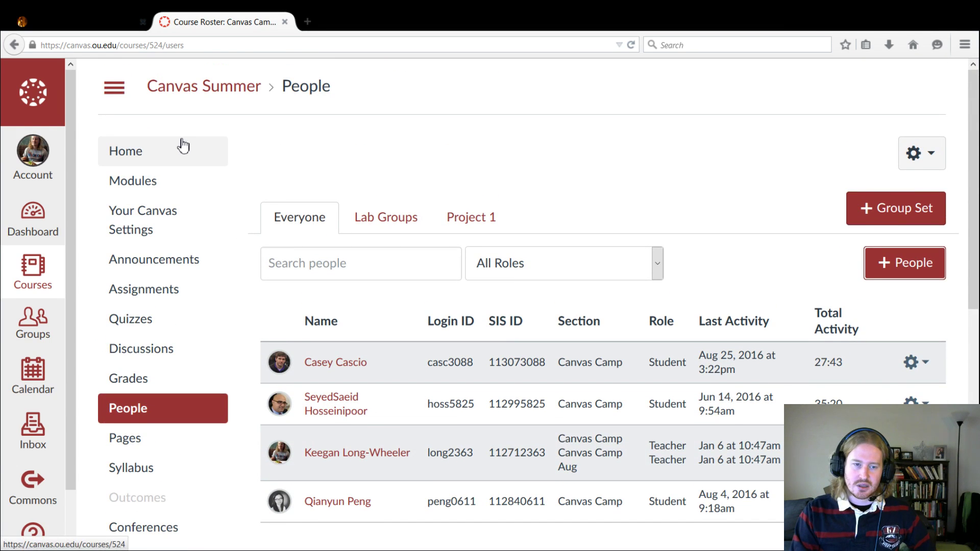
left_click(171, 192)
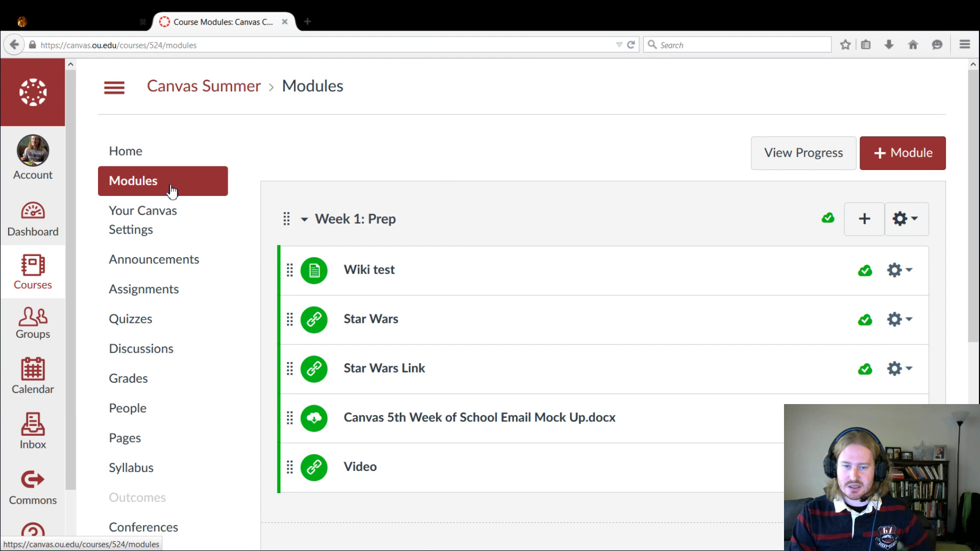
scroll(444, 265, "down", 6)
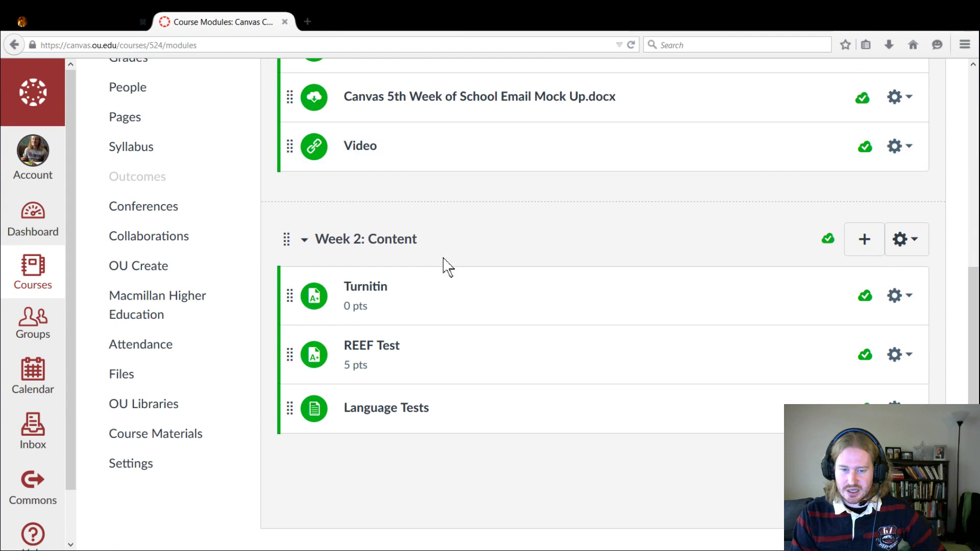
scroll(372, 286, "up", 4)
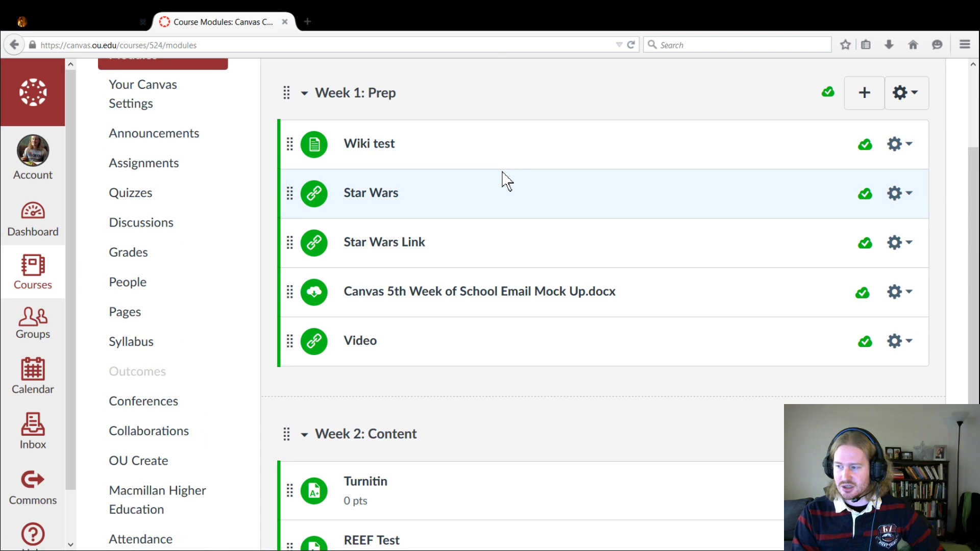
scroll(506, 181, "up", 3)
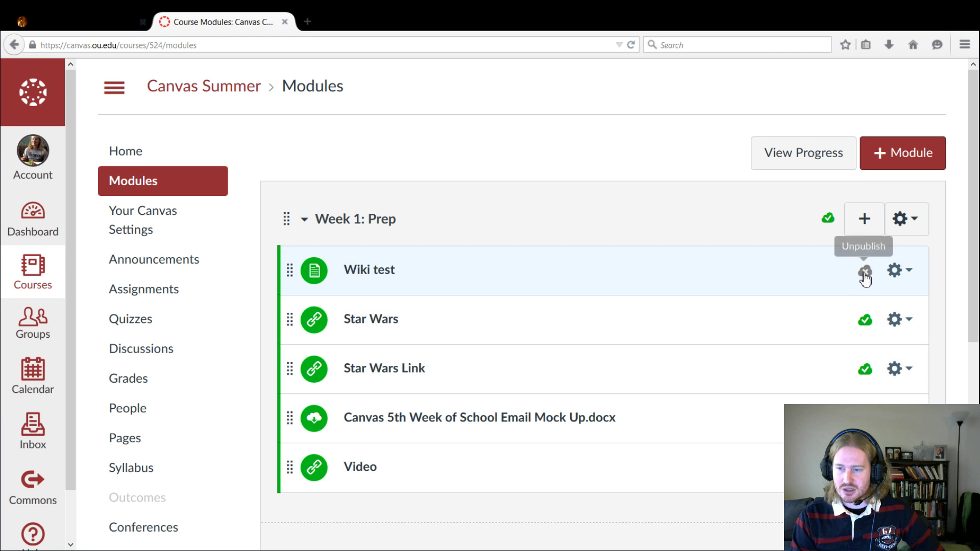
- Unpublish the Wiki test page, the Week 1: Prep module and the Star Wars Link item
left_click(864, 272)
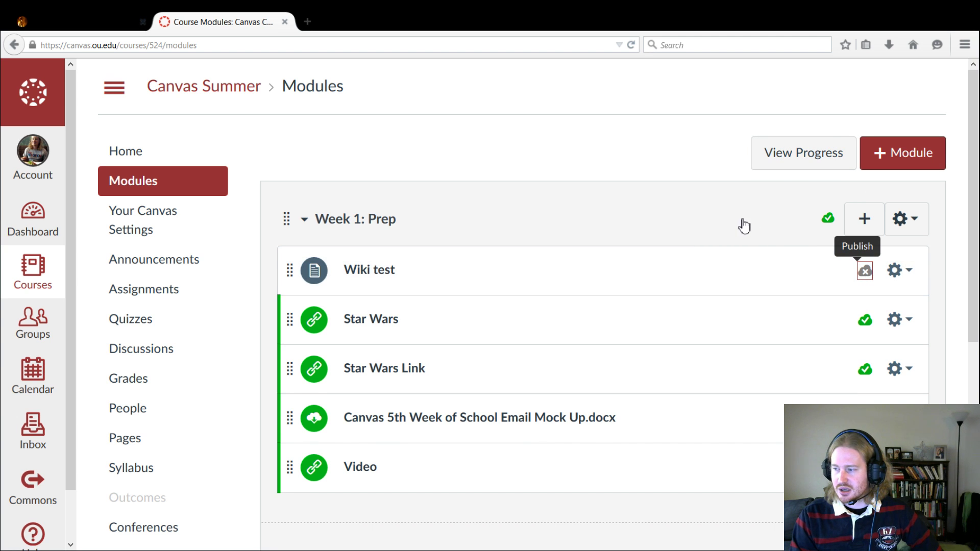
left_click(826, 218)
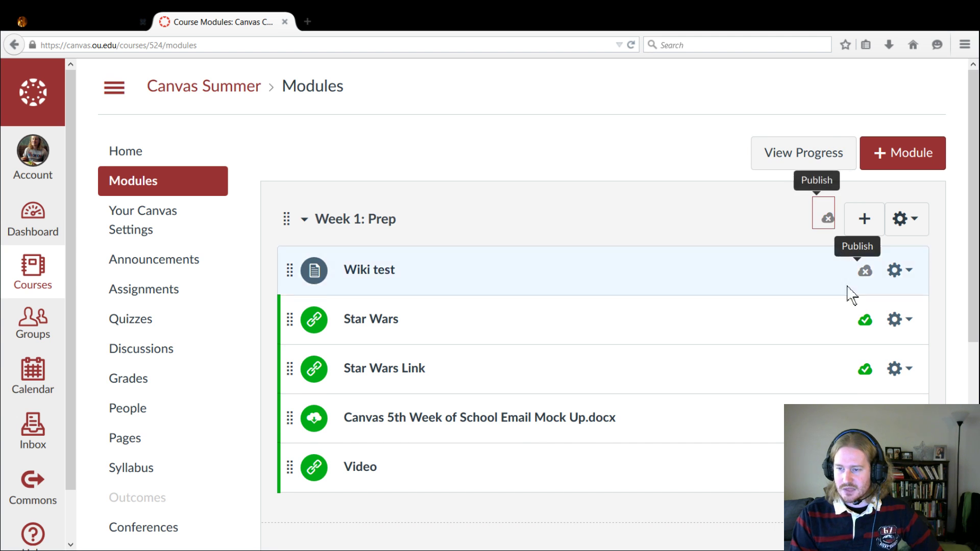
left_click(864, 369)
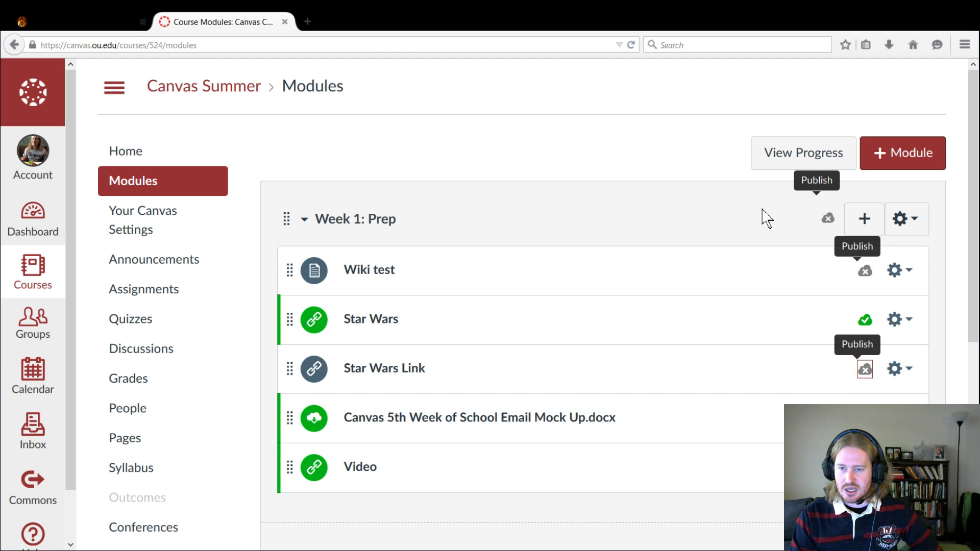
- Publish the Week 1: Prep module with all its items, and unpublish only its Video item
left_click(828, 220)
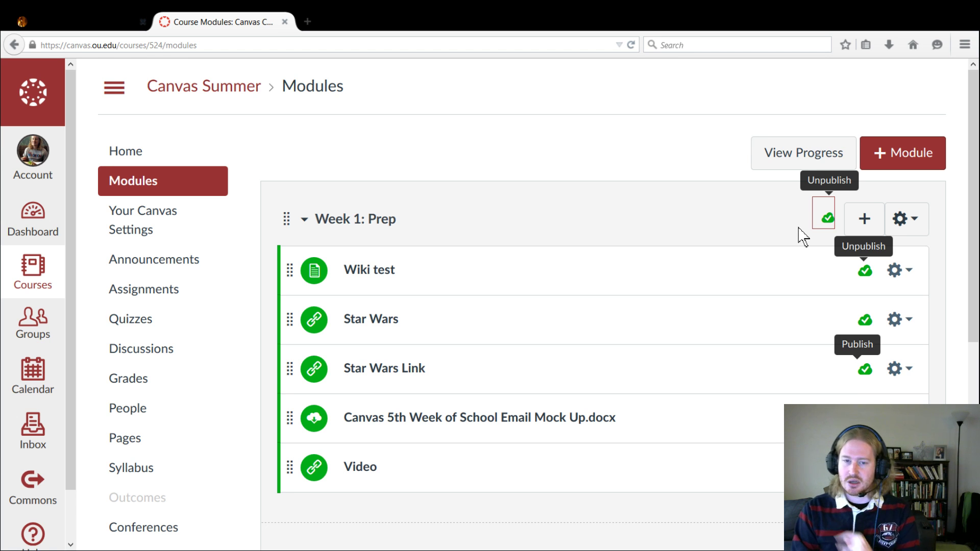
scroll(228, 344, "down", 3)
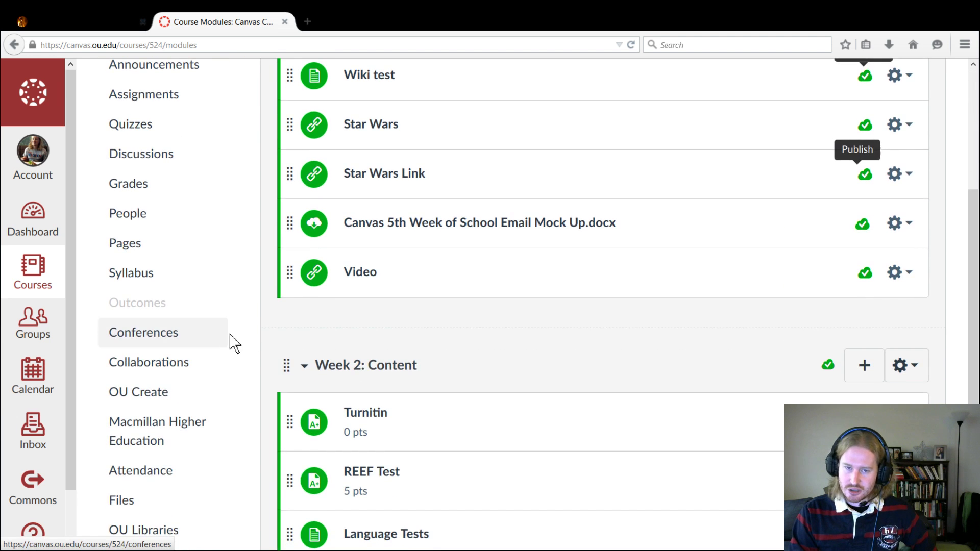
scroll(245, 357, "down", 3)
scroll(275, 360, "up", 4)
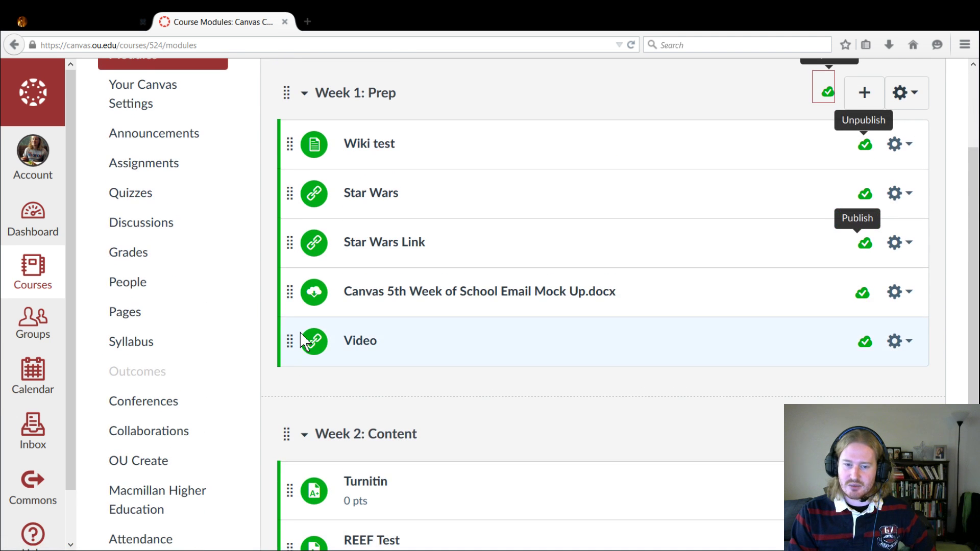
left_click(865, 342)
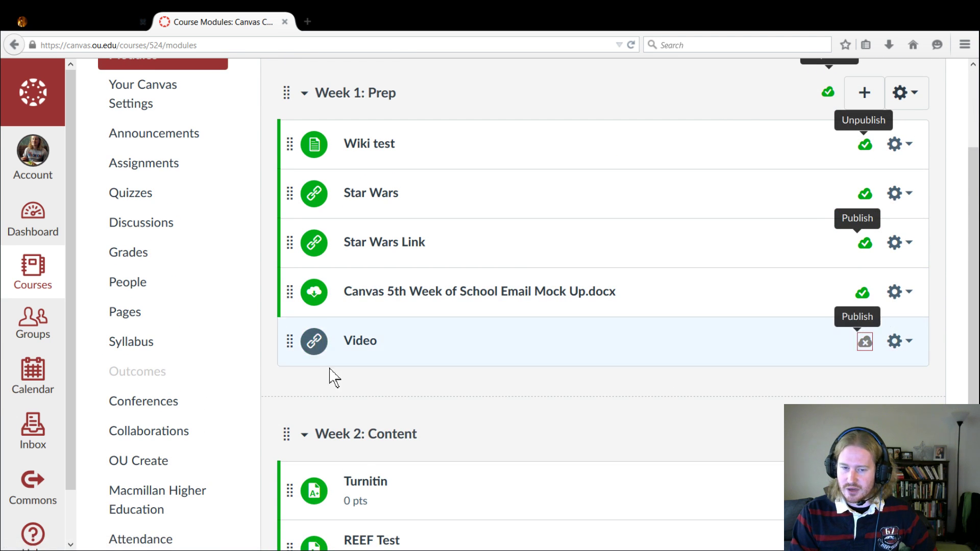
- Enter Student View from the course settings and view the Modules page as a student
scroll(215, 423, "down", 3)
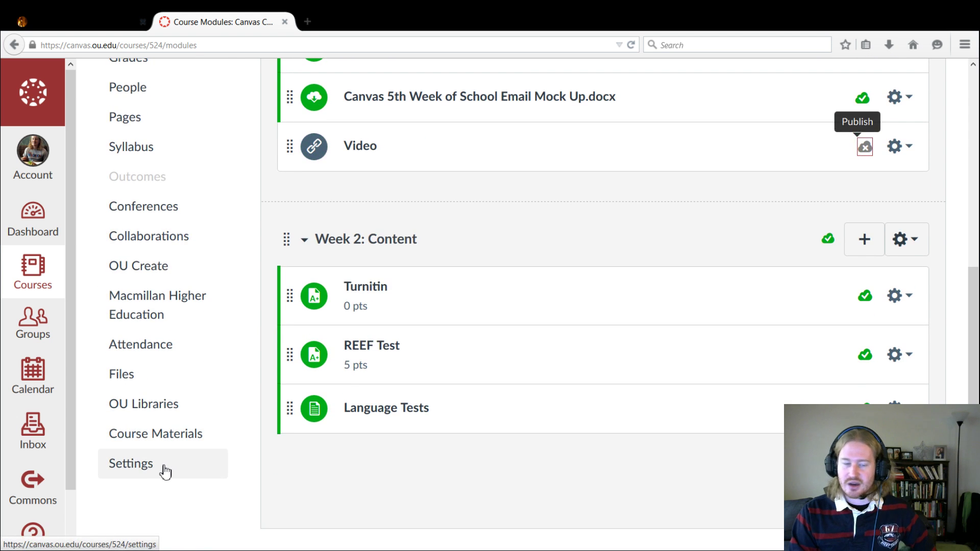
left_click(161, 470)
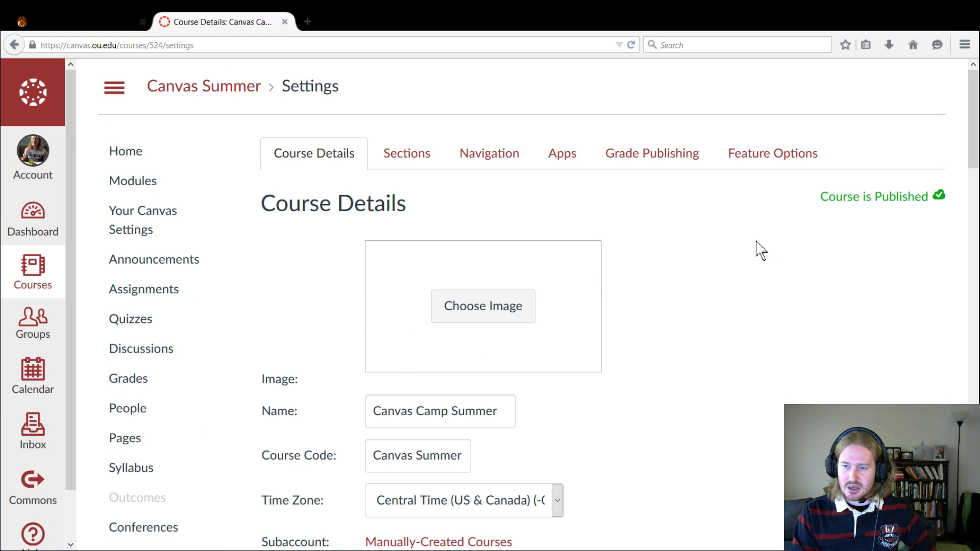
scroll(898, 214, "down", 15)
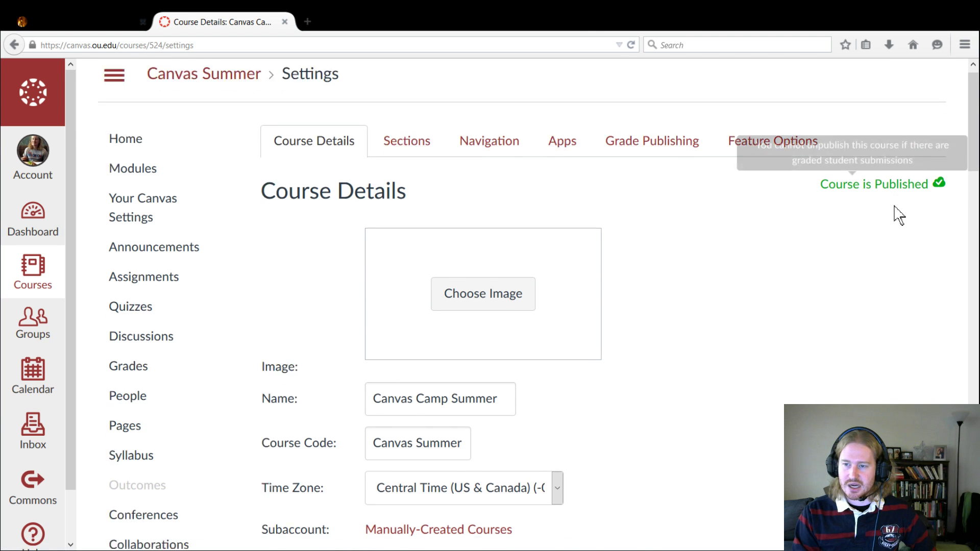
scroll(898, 214, "down", 8)
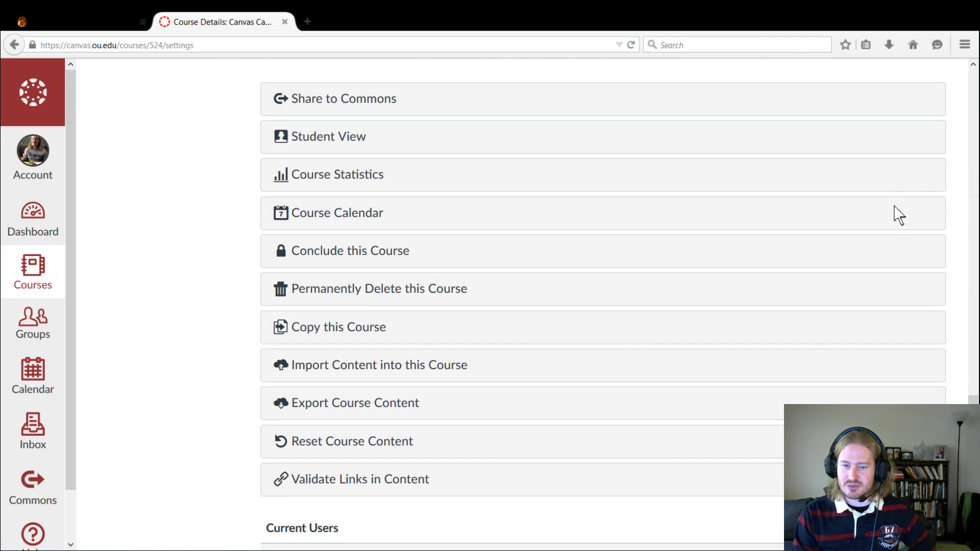
left_click(344, 140)
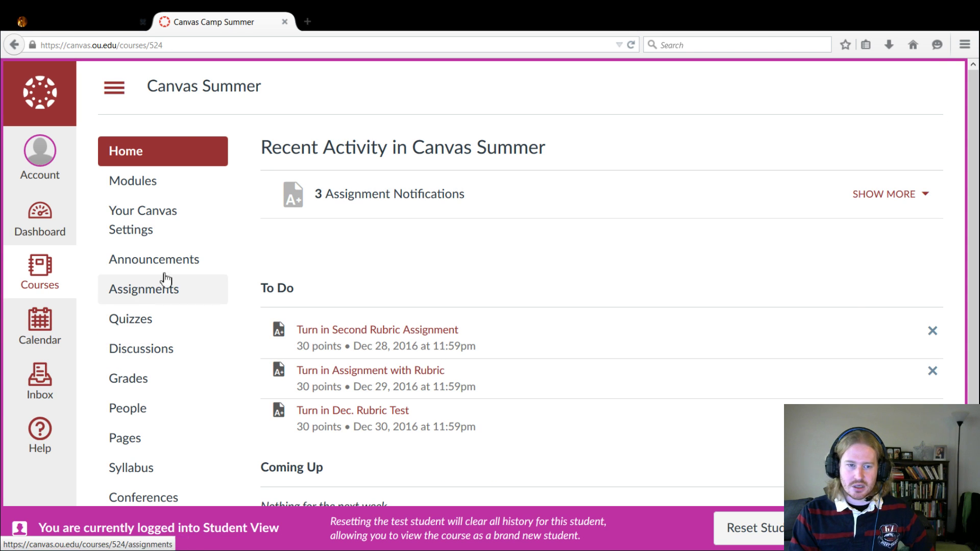
left_click(162, 193)
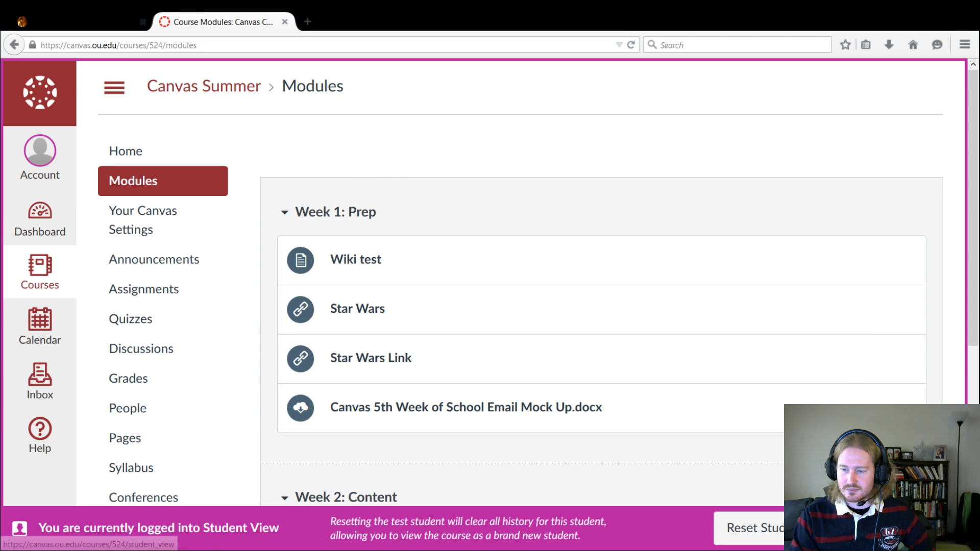
- Leave Student View and publish the Video item in the Week 1: Prep module
left_click(806, 529)
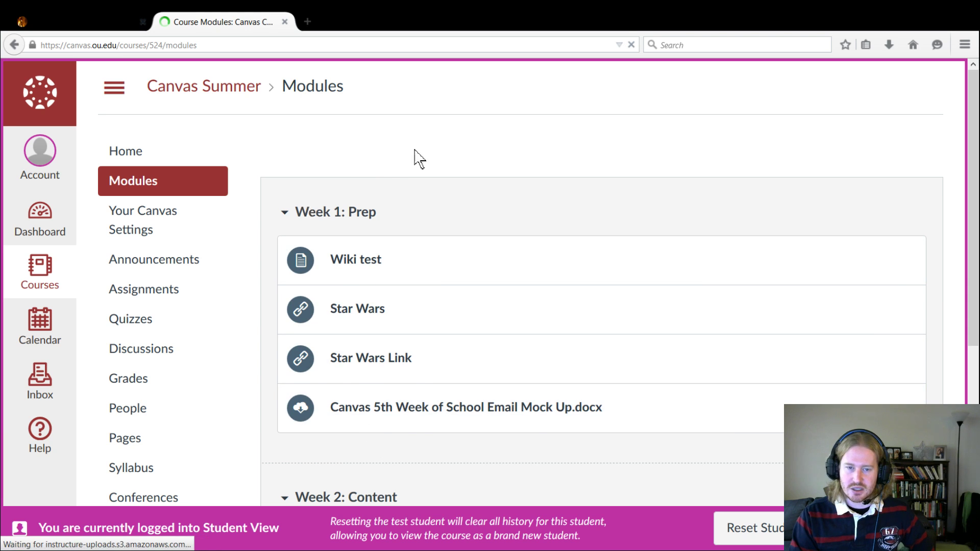
scroll(347, 497, "down", 1)
scroll(345, 498, "down", 2)
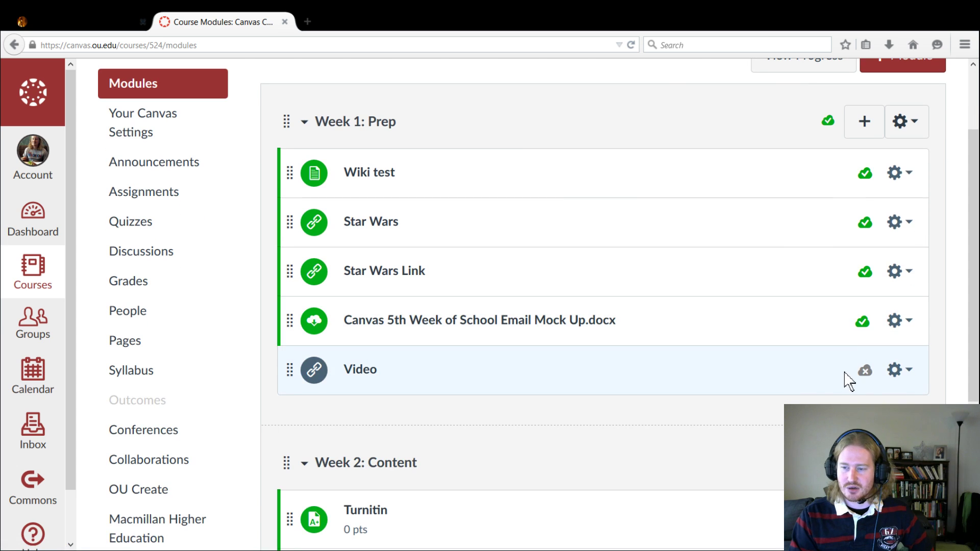
left_click(865, 371)
scroll(621, 380, "up", 3)
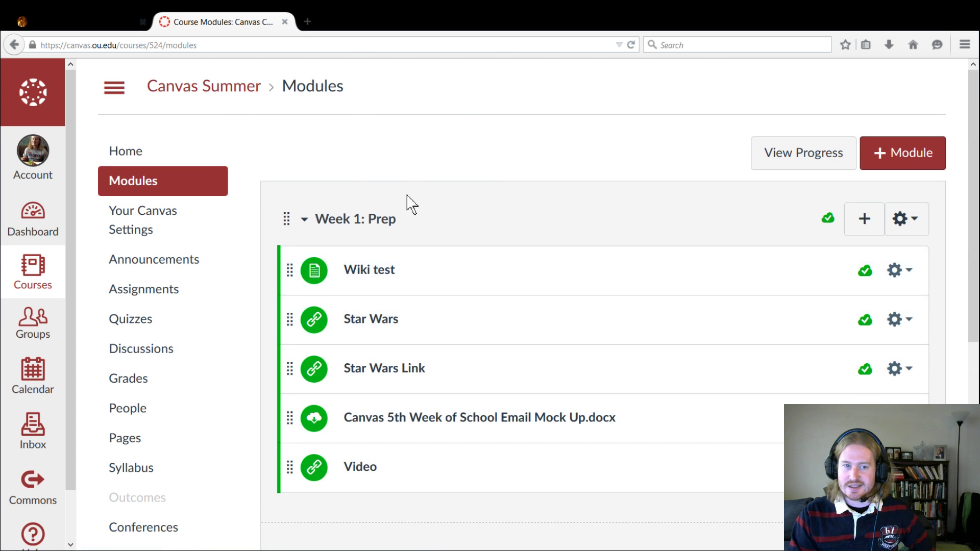
- Open the Canvas Summer home page and check it for the course status controls
left_click(141, 161)
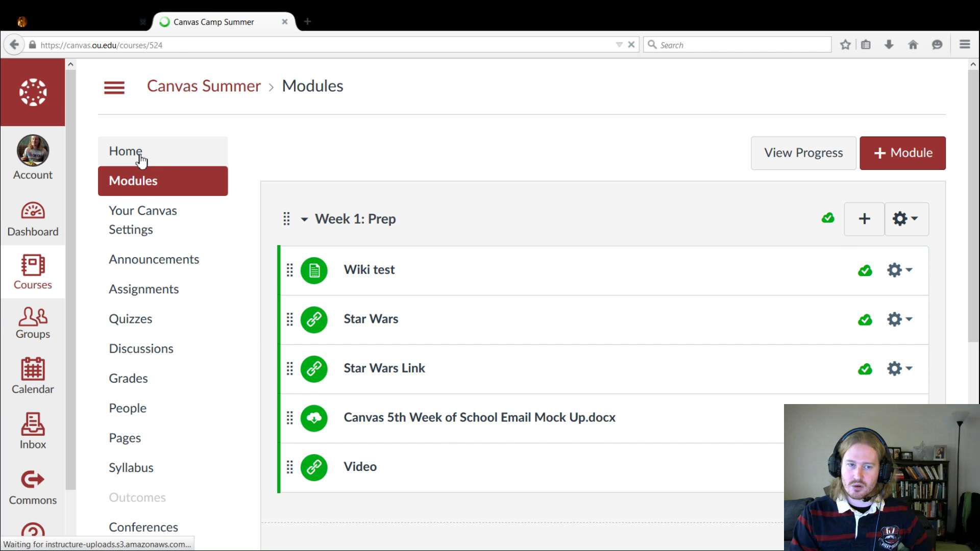
scroll(500, 253, "down", 5)
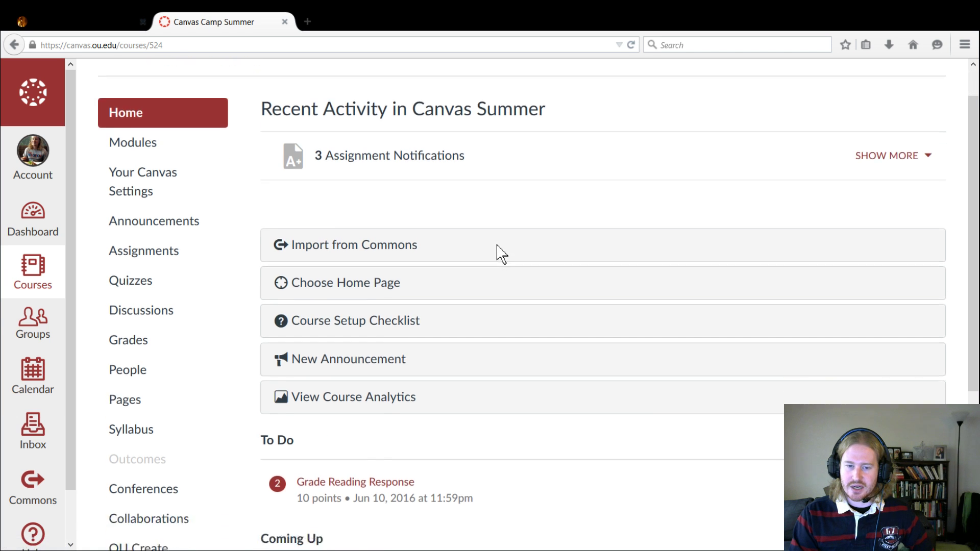
scroll(499, 254, "up", 4)
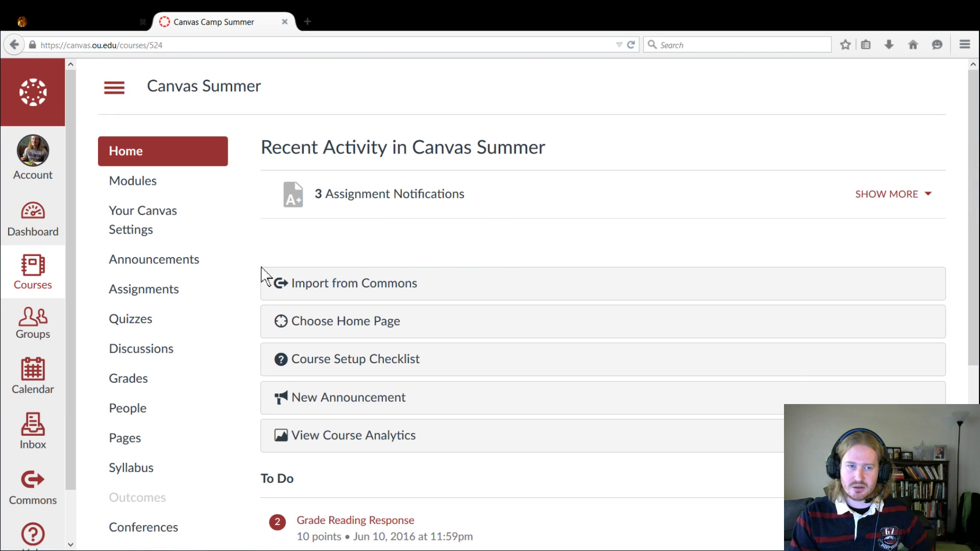
- Open the CC Jan Demo 1 course and examine the Course Status setting on its home page
left_click(26, 273)
left_click(158, 245)
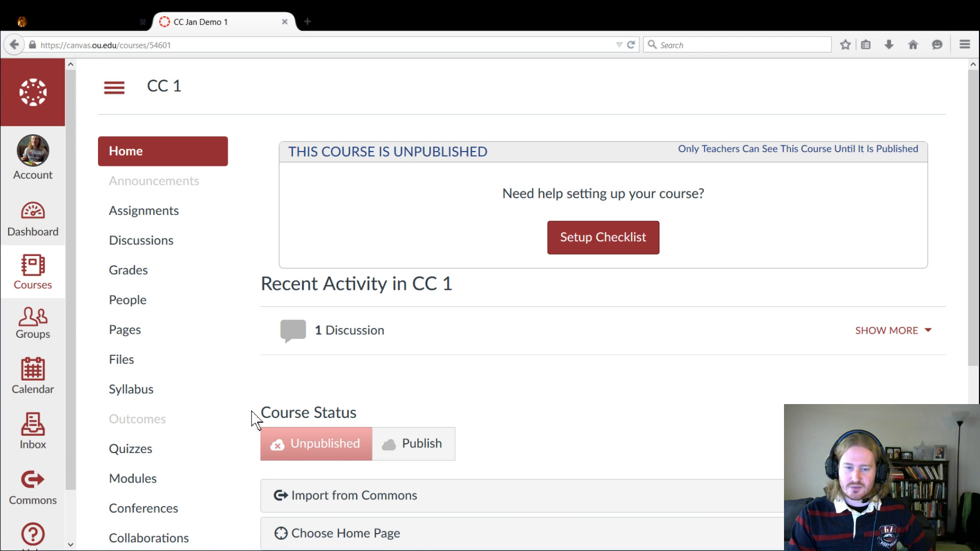
left_click_drag(258, 416, 472, 431)
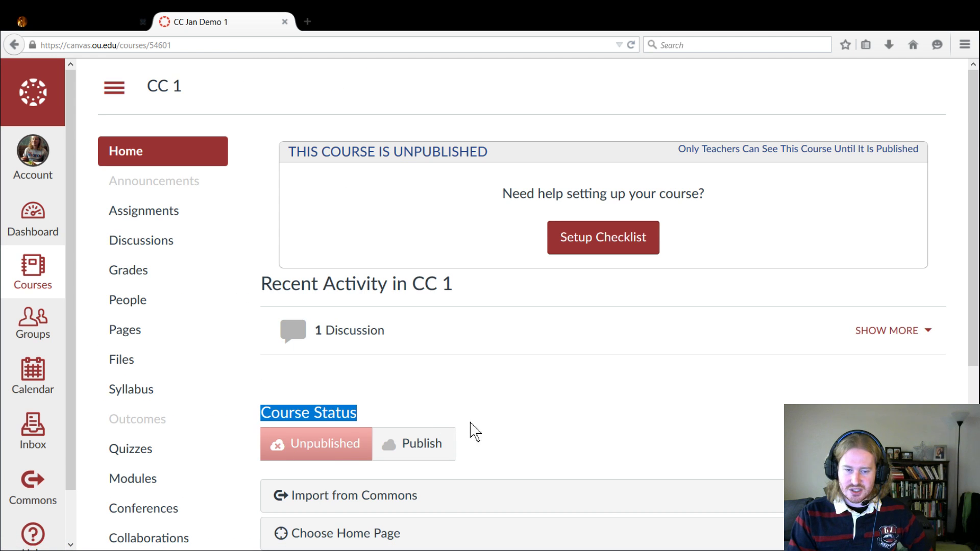
left_click(493, 451)
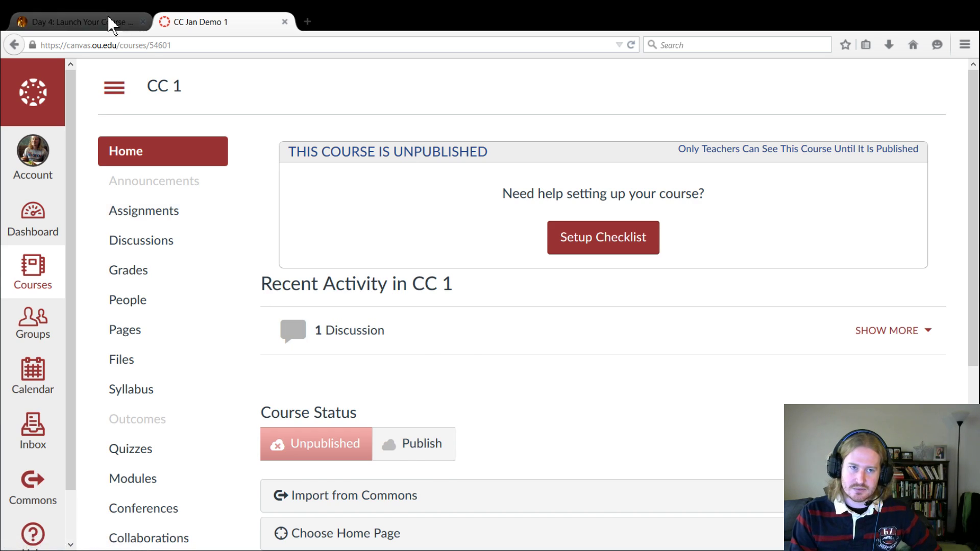
- Switch to the Canvas Camp Day 4: Launch page and return to its beginning
left_click(109, 23)
scroll(397, 362, "up", 15)
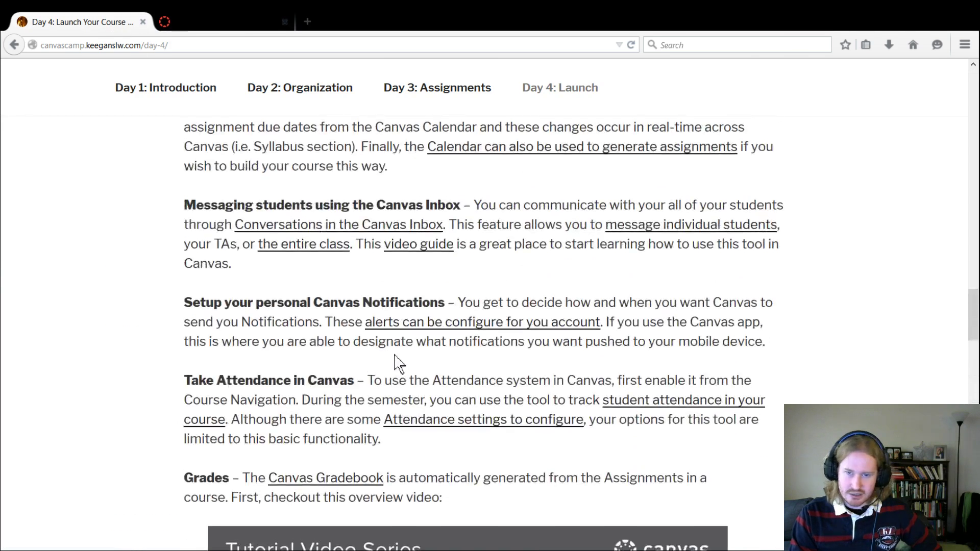
scroll(398, 357, "up", 10)
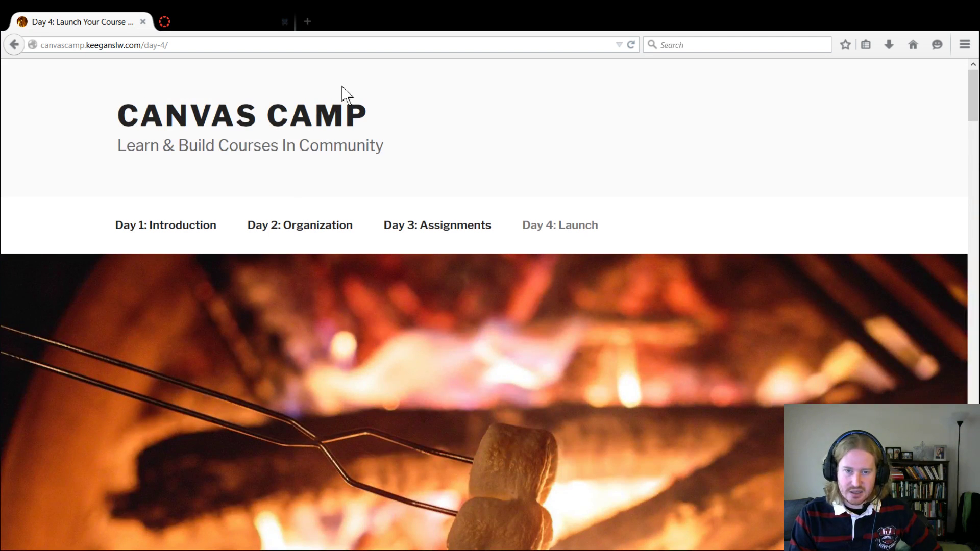